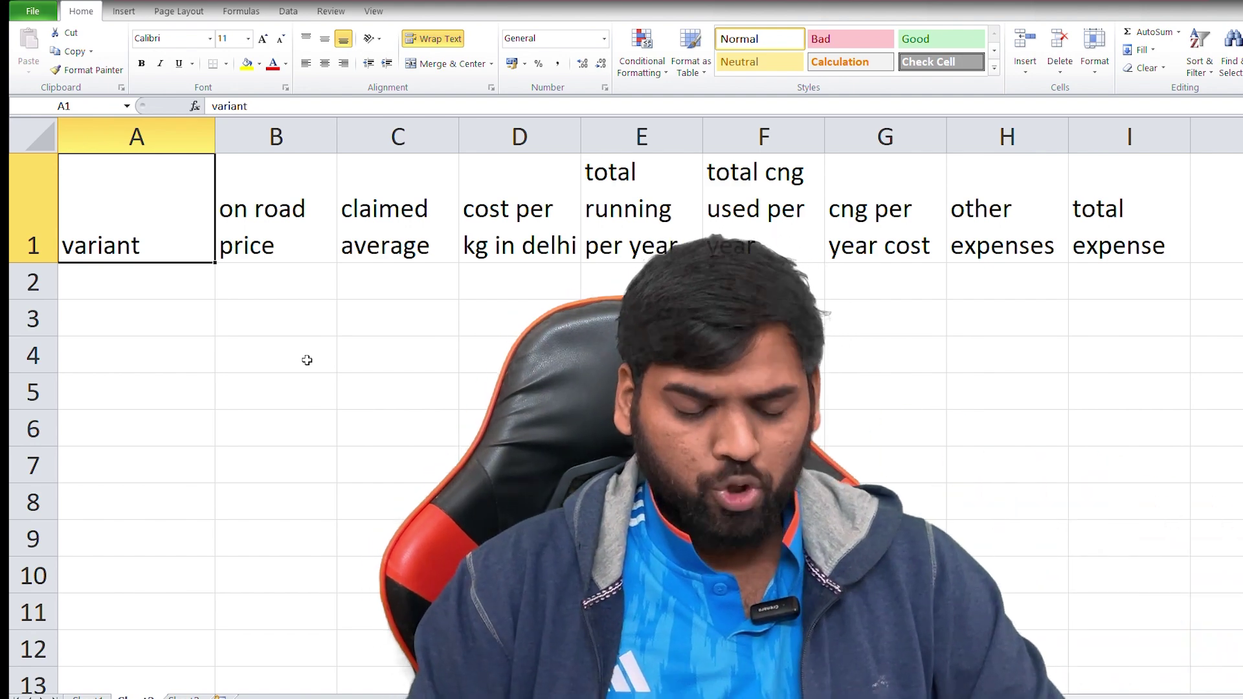
pyautogui.click(173, 293)
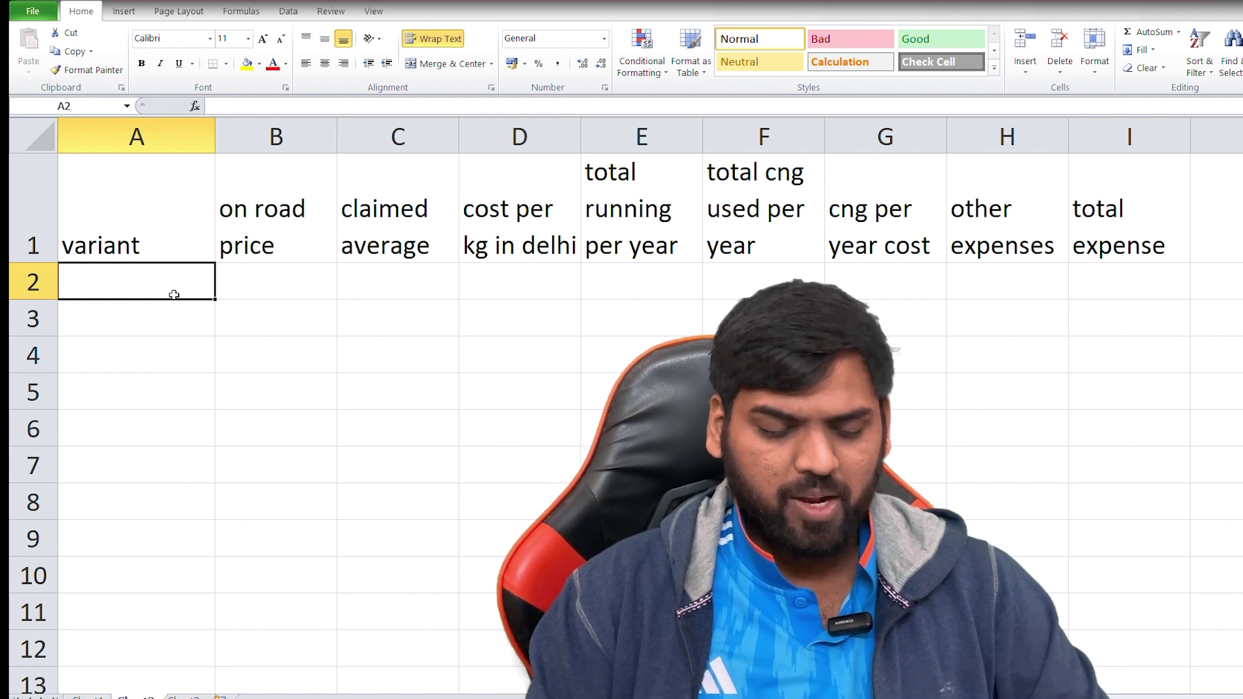
pyautogui.click(295, 226)
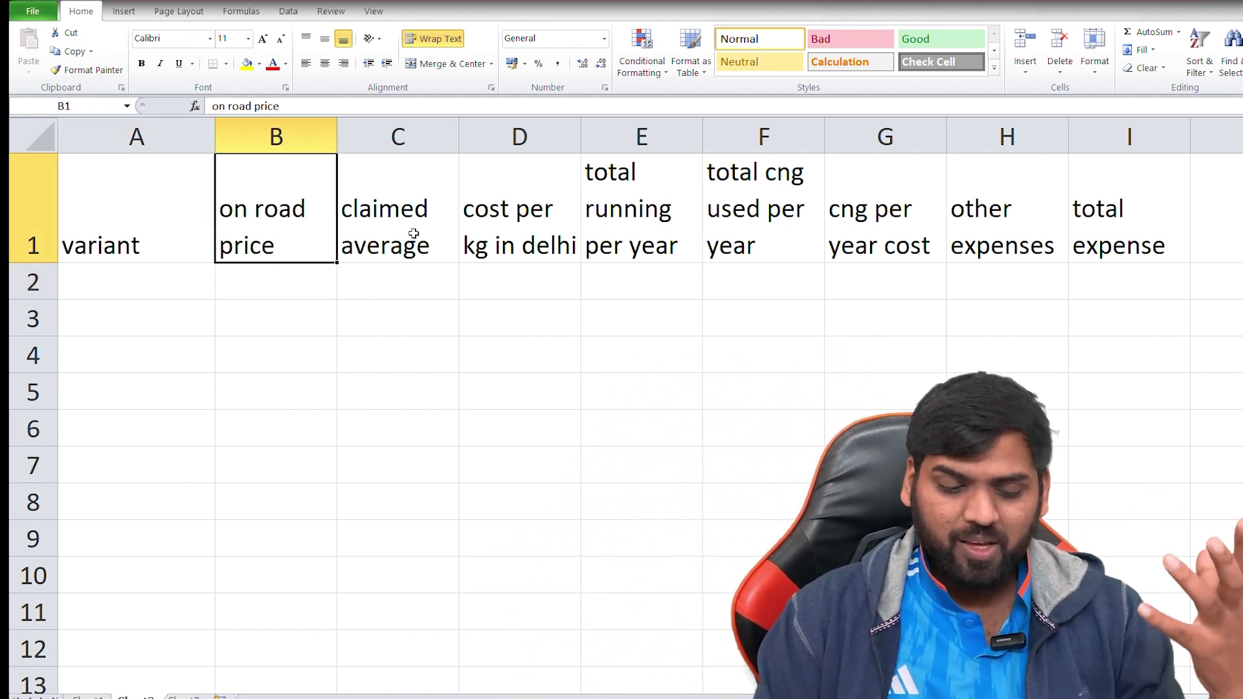
pyautogui.click(413, 232)
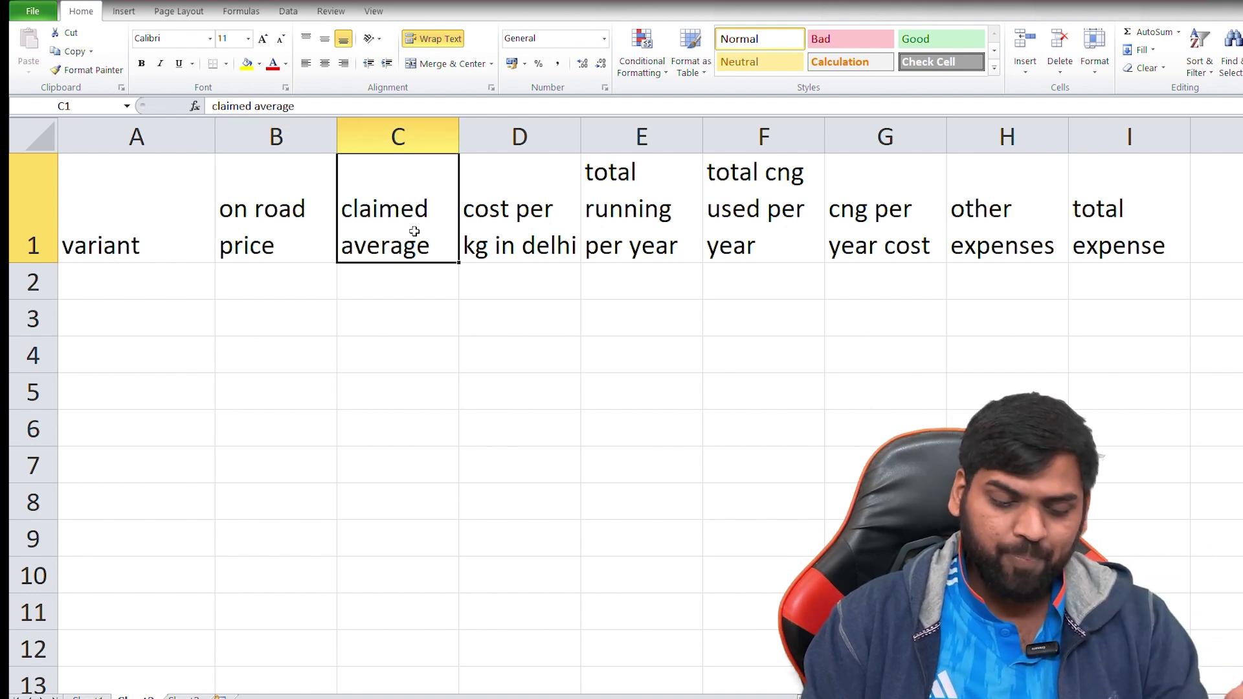
pyautogui.click(516, 235)
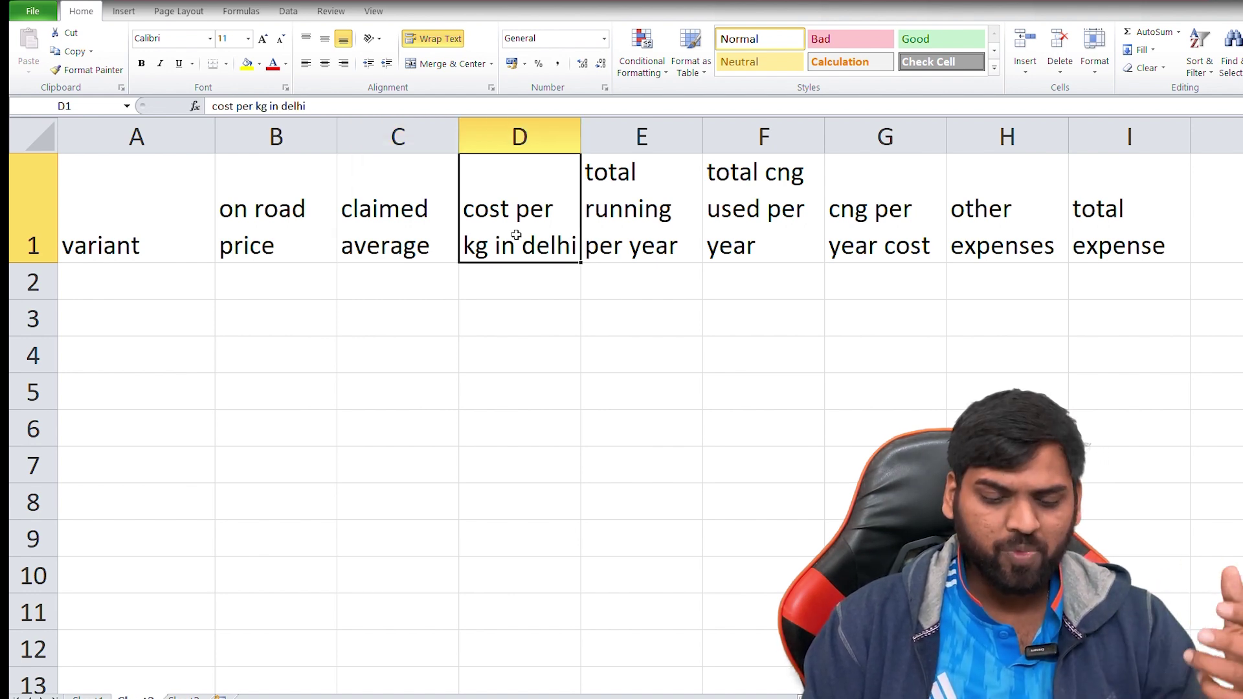
pyautogui.click(642, 226)
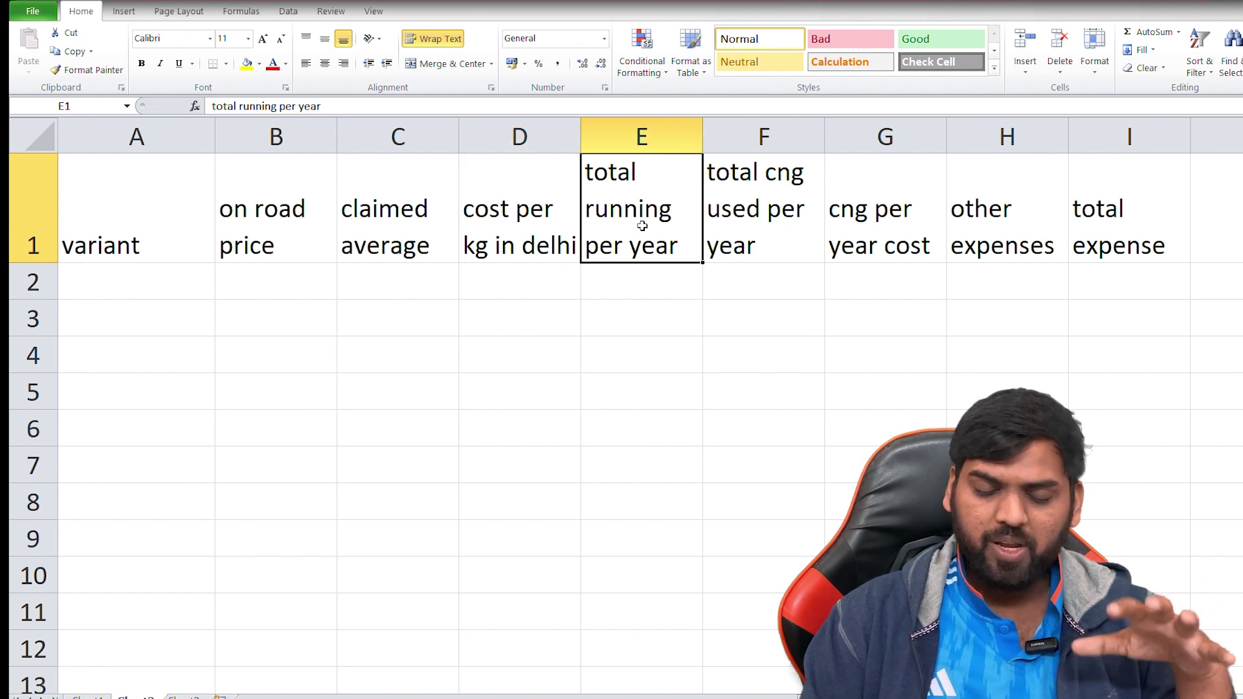
# Enter 30,000 as the total running per year in cell E2.
pyautogui.click(635, 282)
pyautogui.write('30,000')
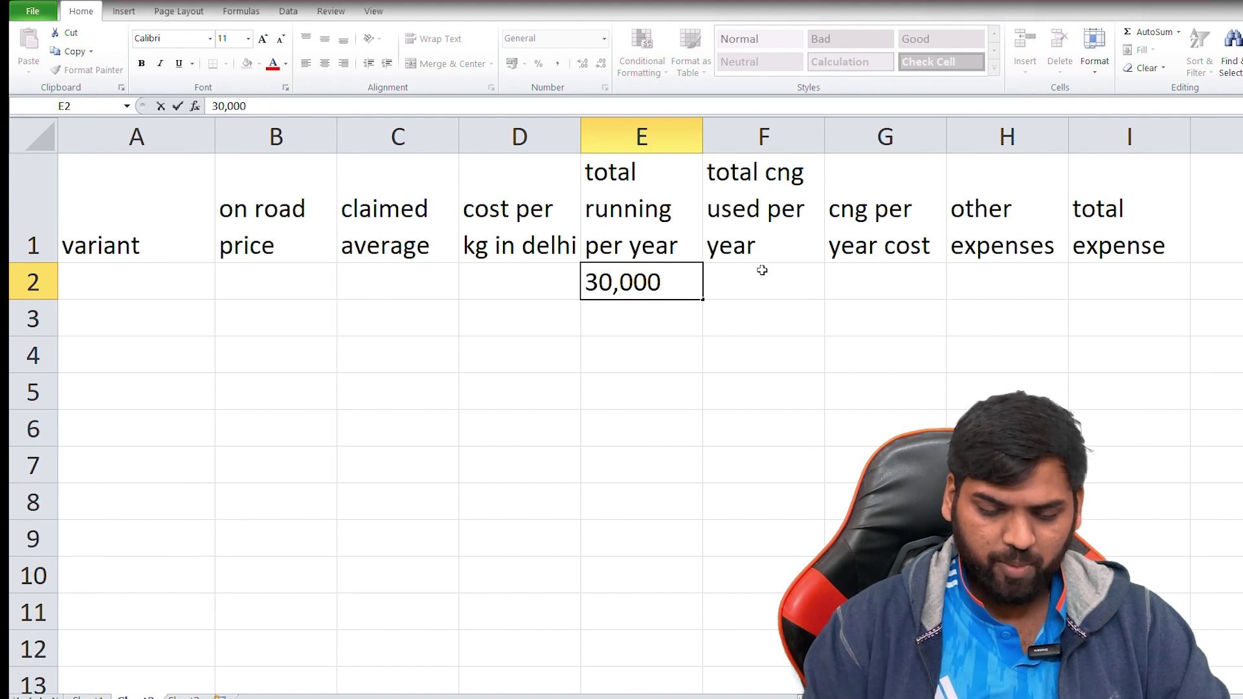
pyautogui.click(767, 281)
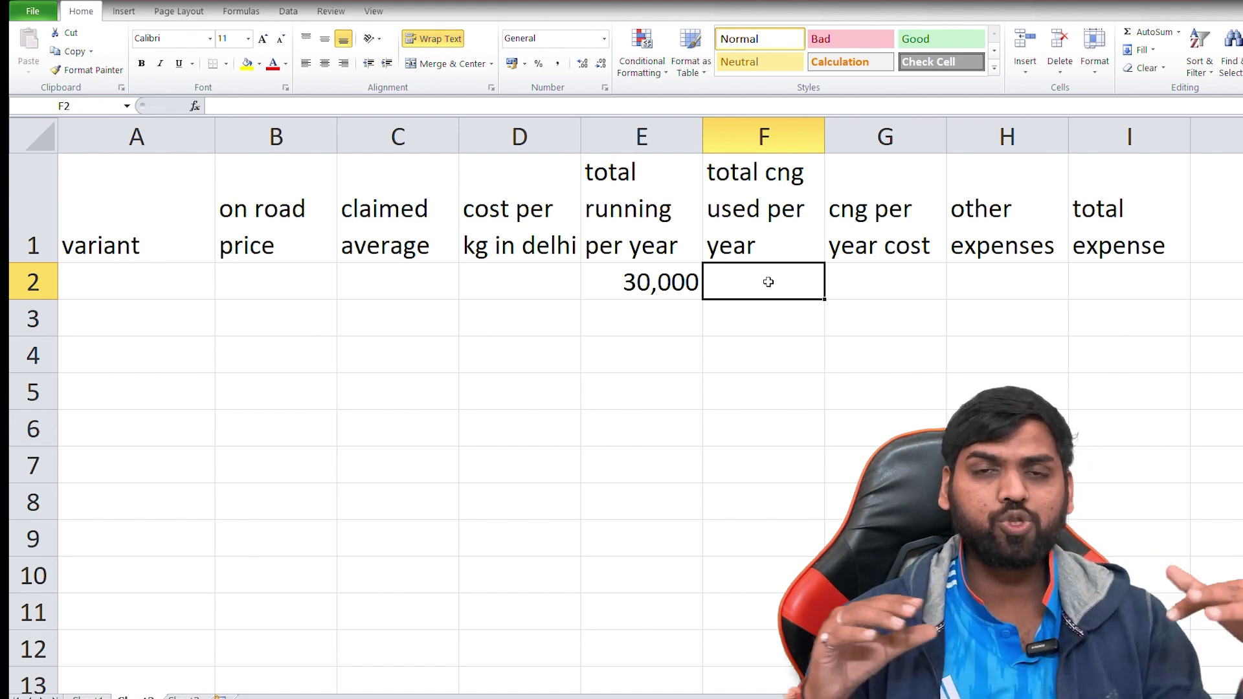
pyautogui.click(906, 308)
pyautogui.click(903, 291)
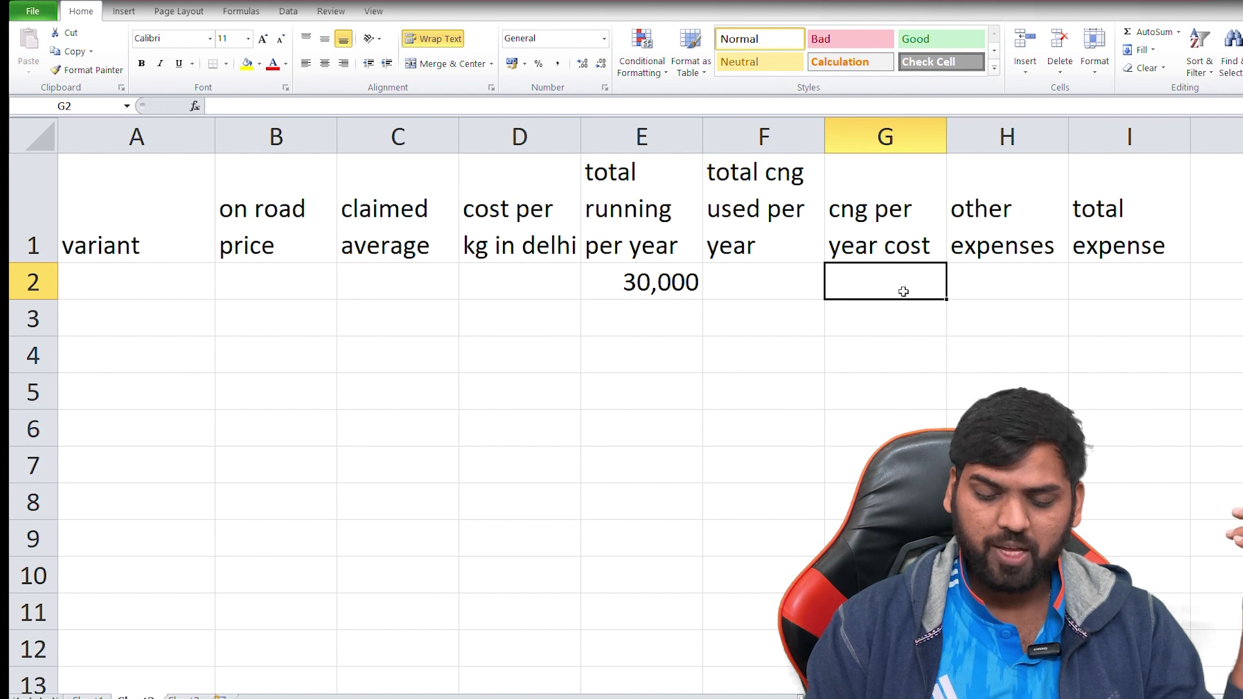
pyautogui.click(987, 290)
pyautogui.click(1132, 289)
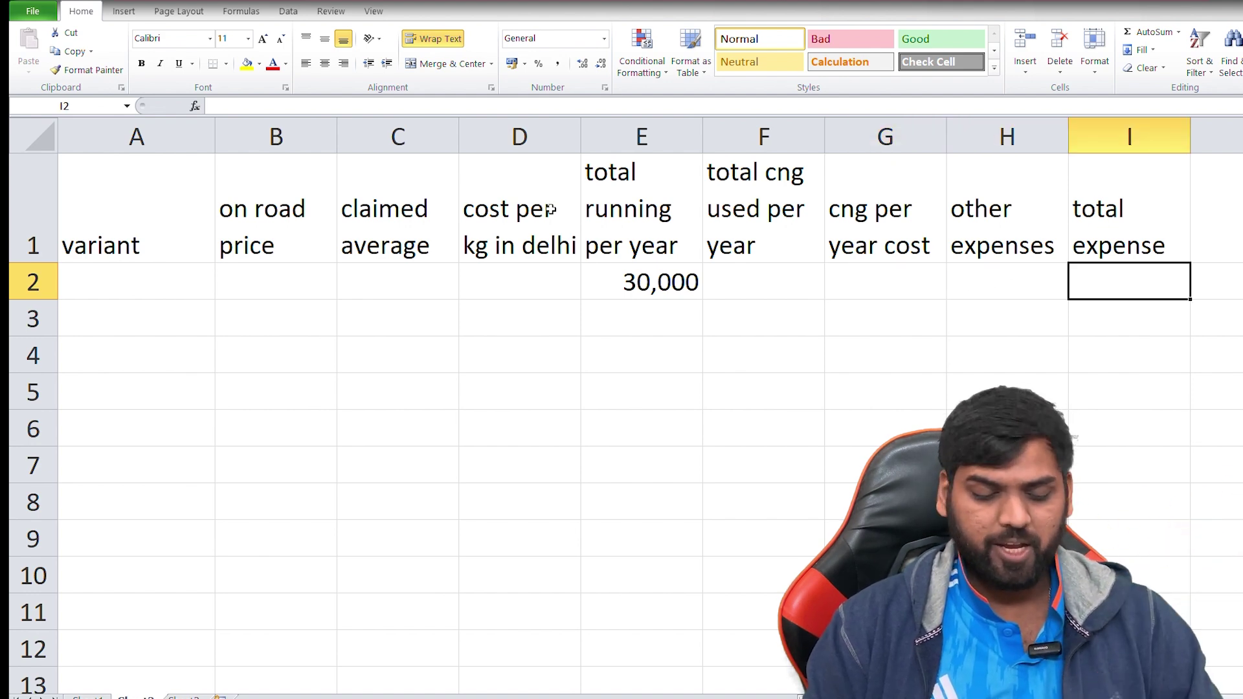
# Enter "tata tiago xe cng variant" as the variant name in cell A2.
pyautogui.click(133, 293)
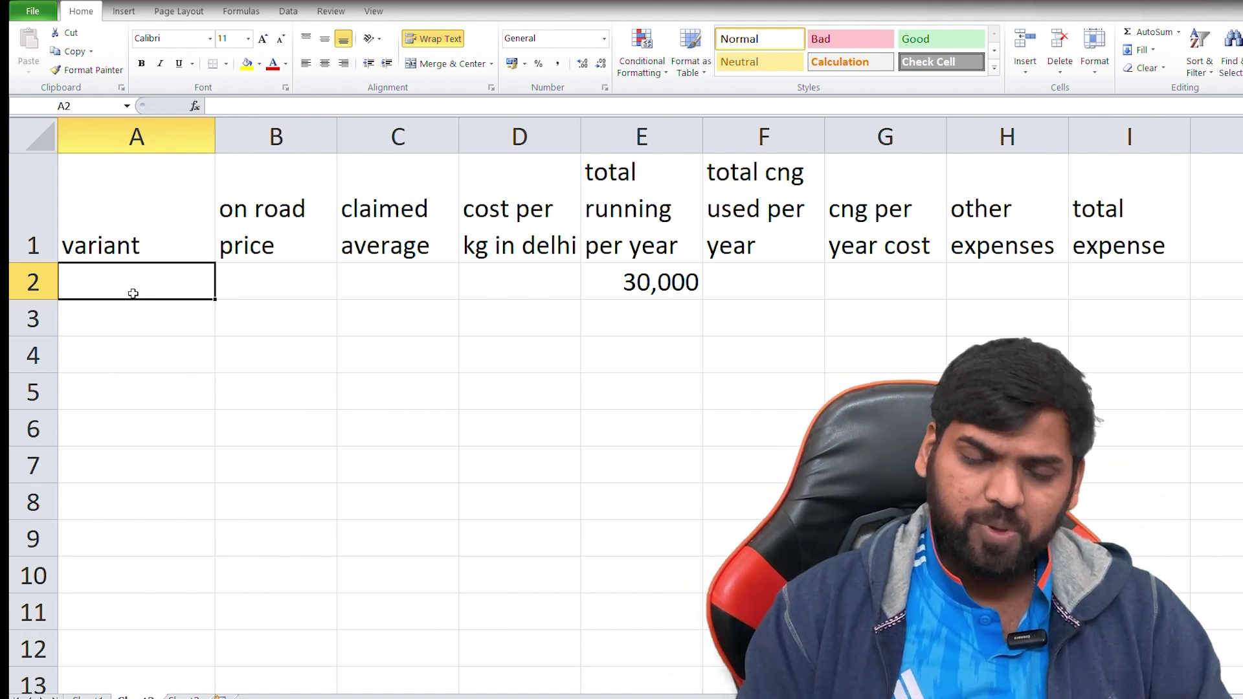
pyautogui.write('ta')
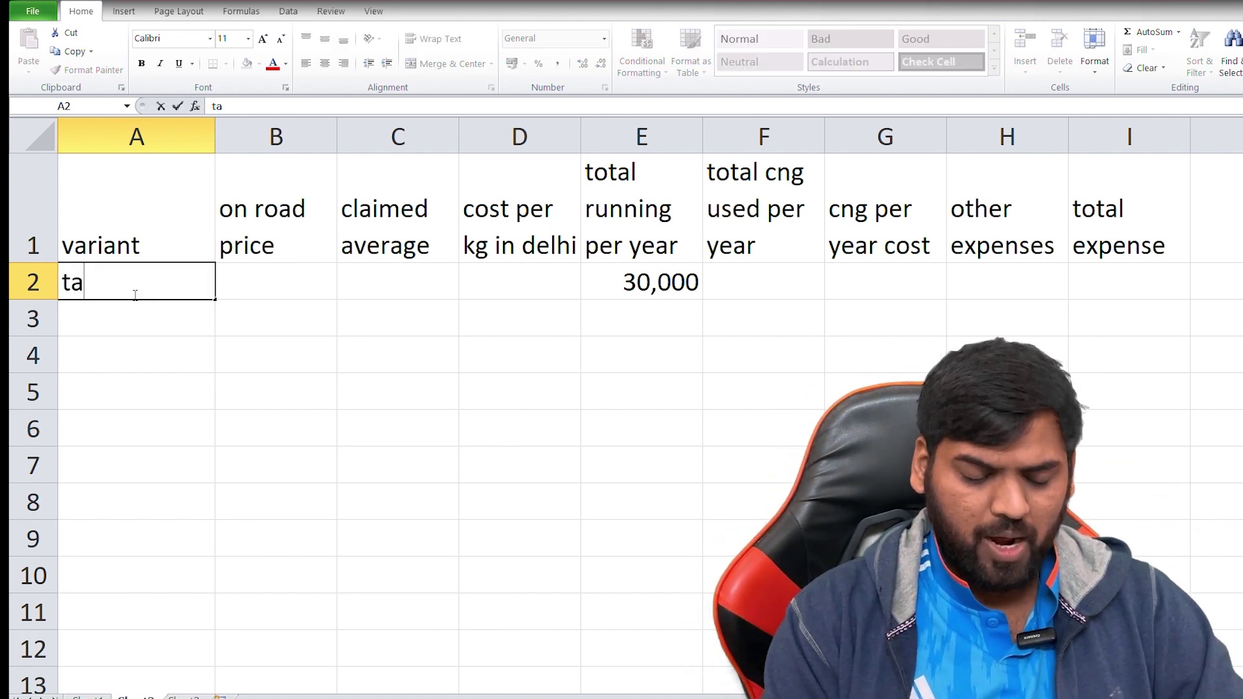
pyautogui.write('ta toago')
pyautogui.press('BackSpace')
pyautogui.press('BackSpace')
pyautogui.press('BackSpace')
pyautogui.press('BackSpace')
pyautogui.write('iago')
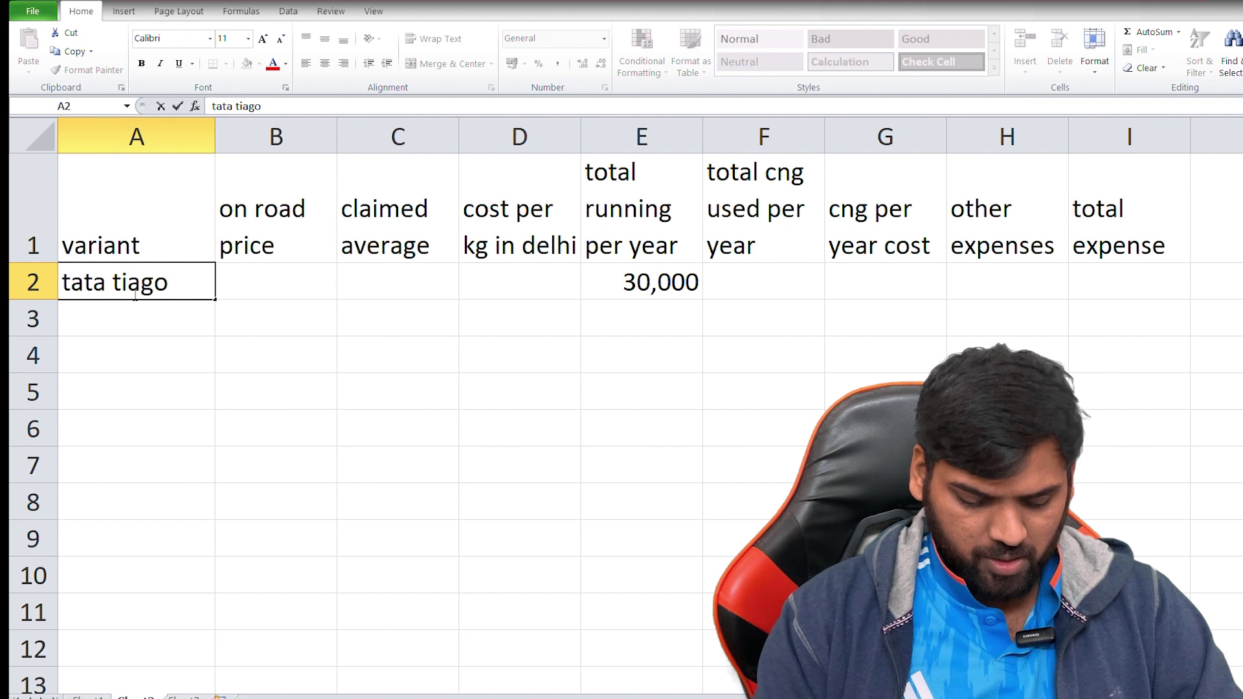
pyautogui.write(' xe')
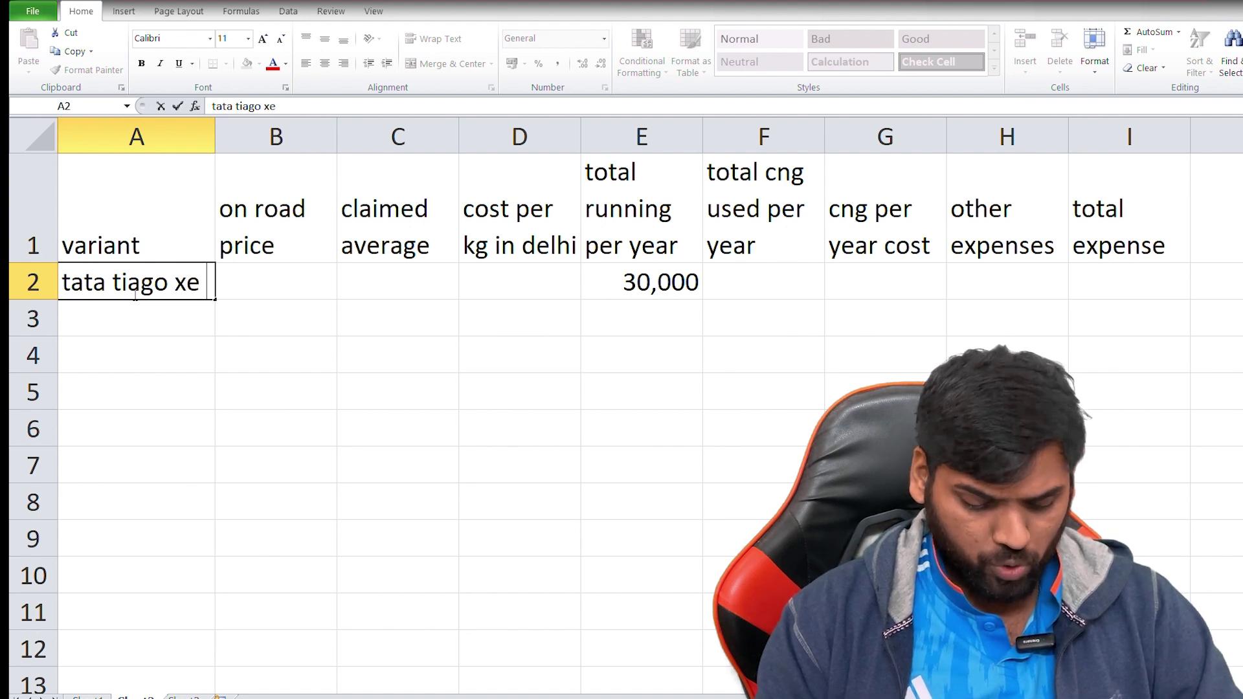
pyautogui.write(' cng variant')
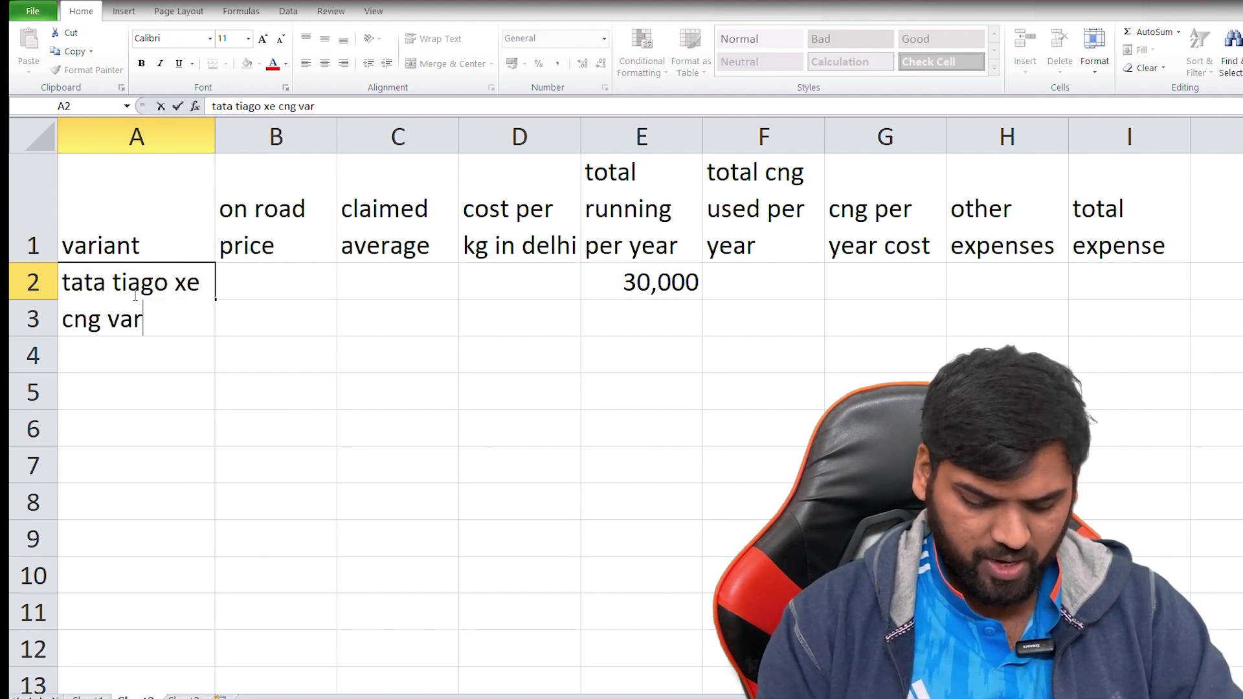
# Enter 7.40 as the on road price and 24 as the claimed average in row 2.
pyautogui.click(274, 274)
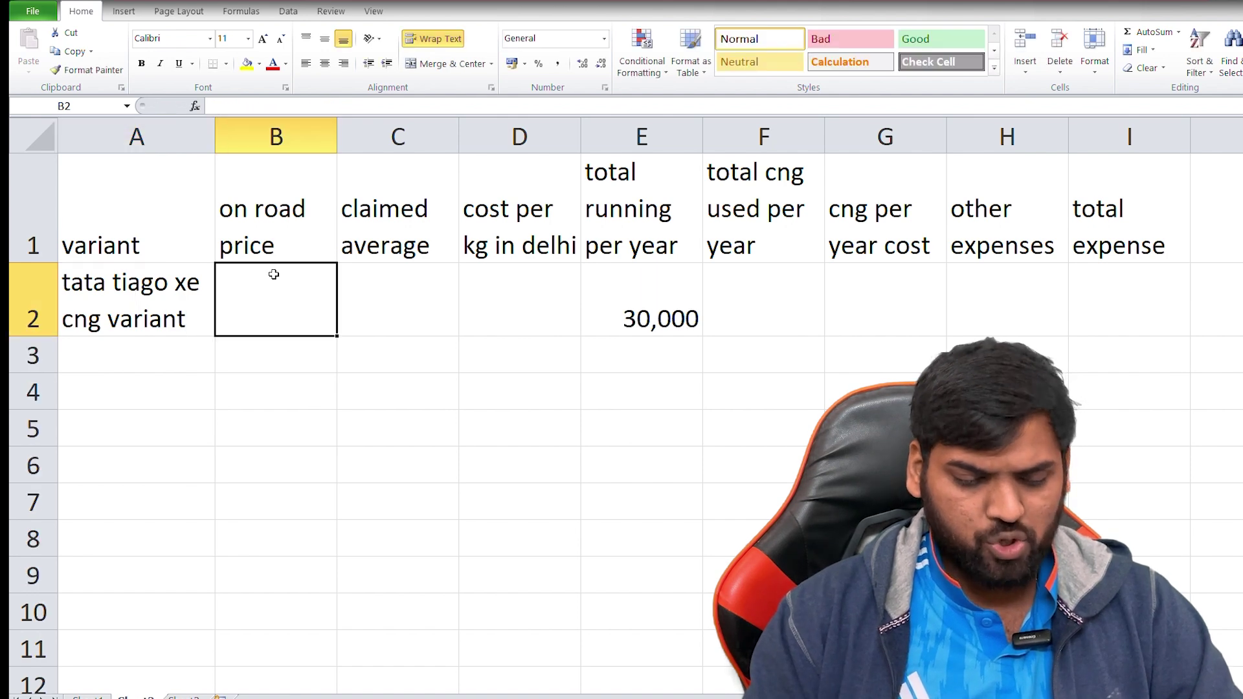
pyautogui.write('7.40')
pyautogui.press('Return')
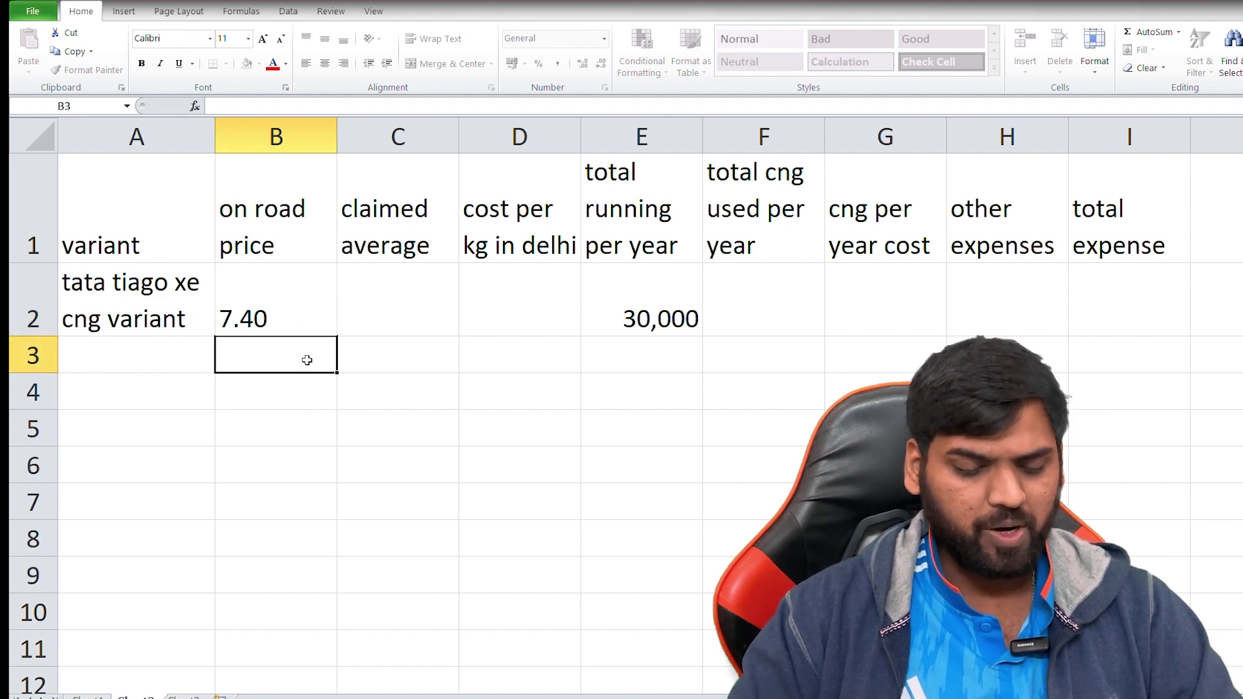
pyautogui.click(410, 304)
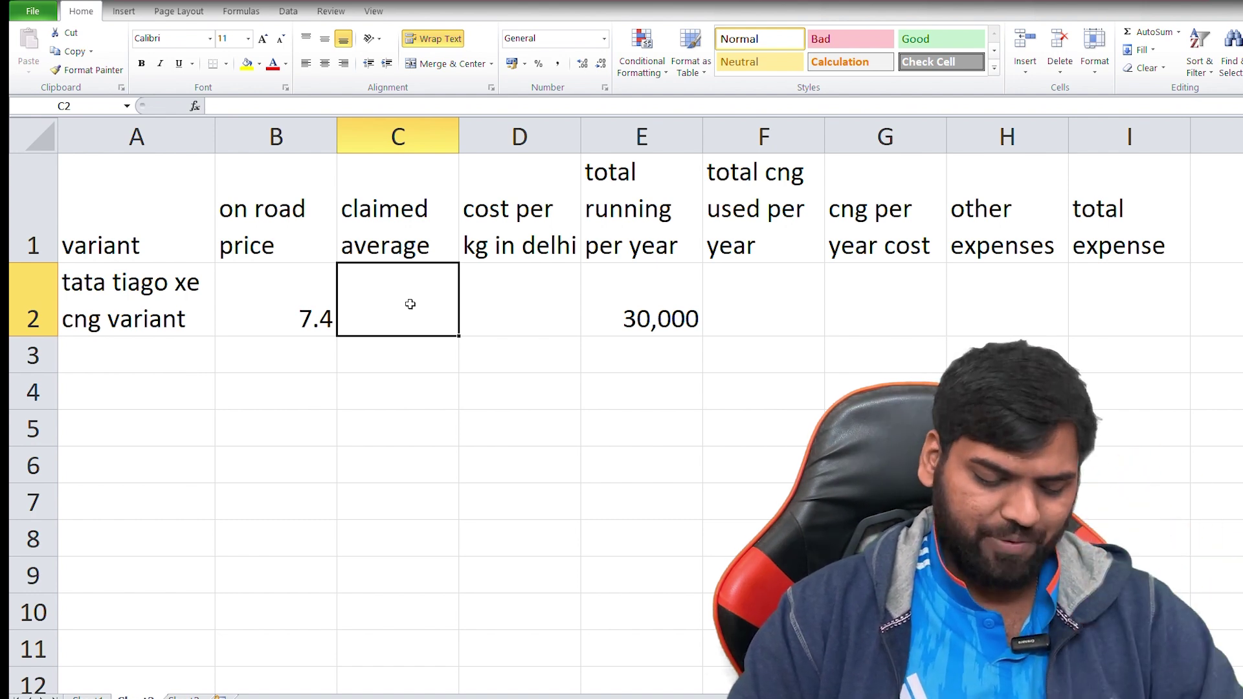
pyautogui.write('24')
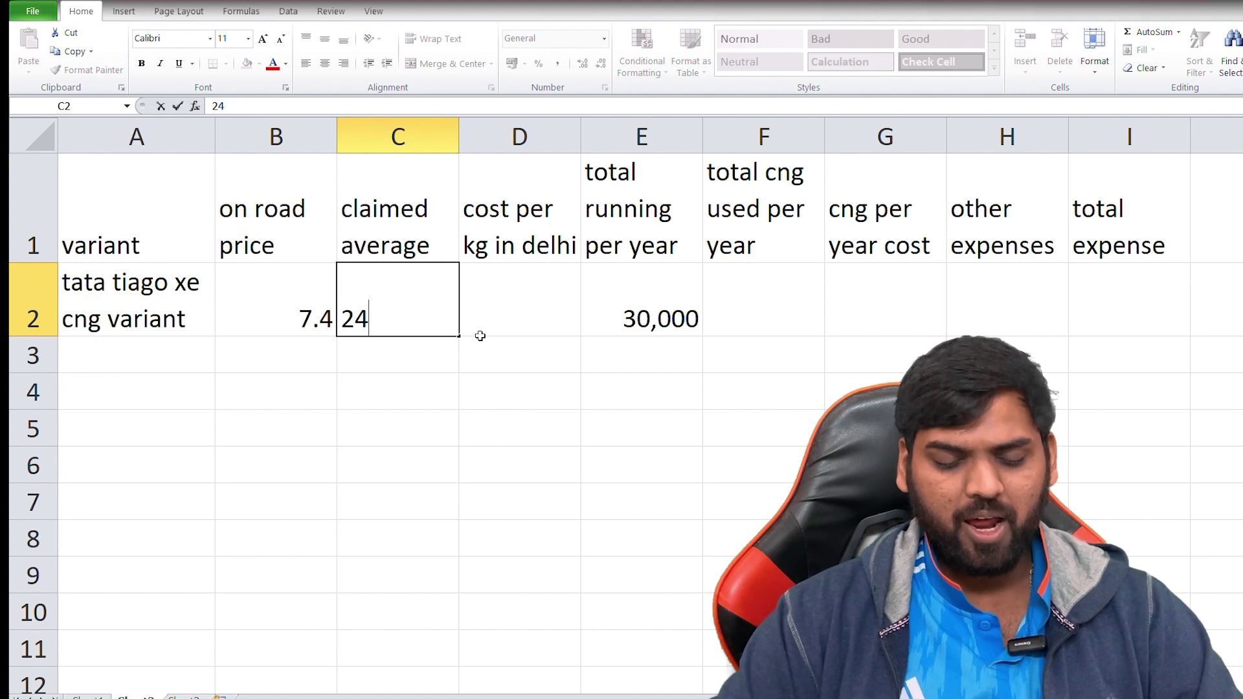
pyautogui.click(433, 385)
# Enter 74 as the cost per kg in Delhi in cell D2.
pyautogui.click(517, 334)
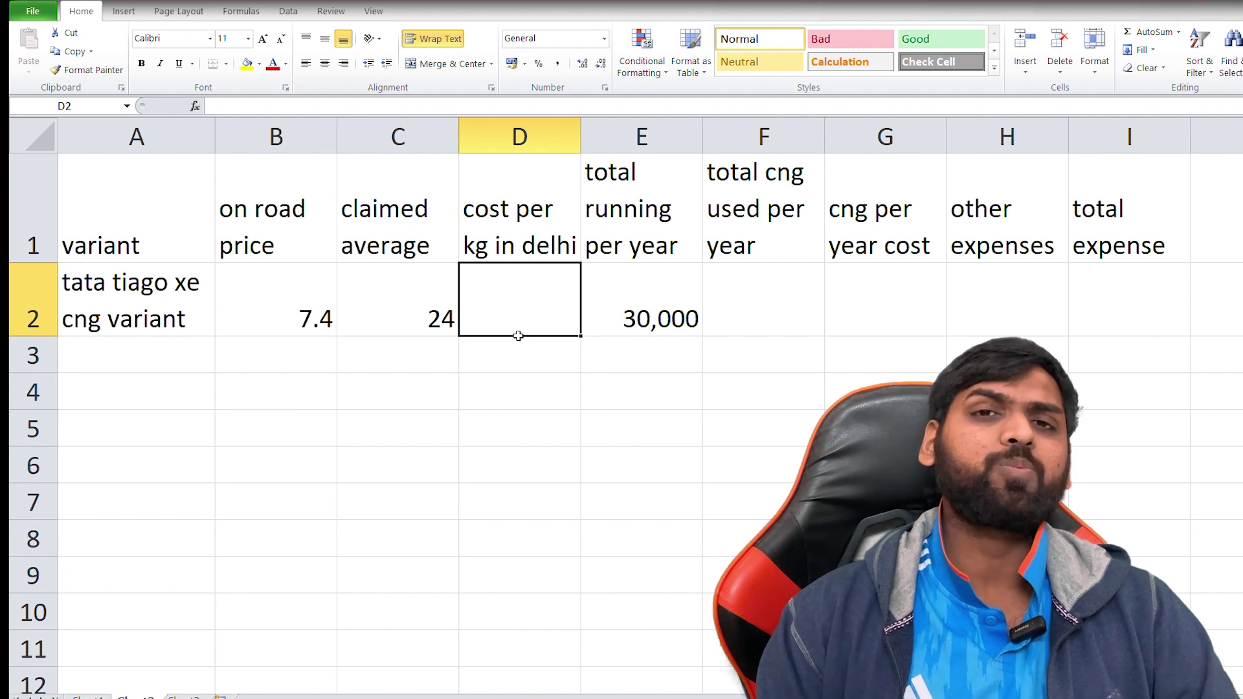
pyautogui.write('74')
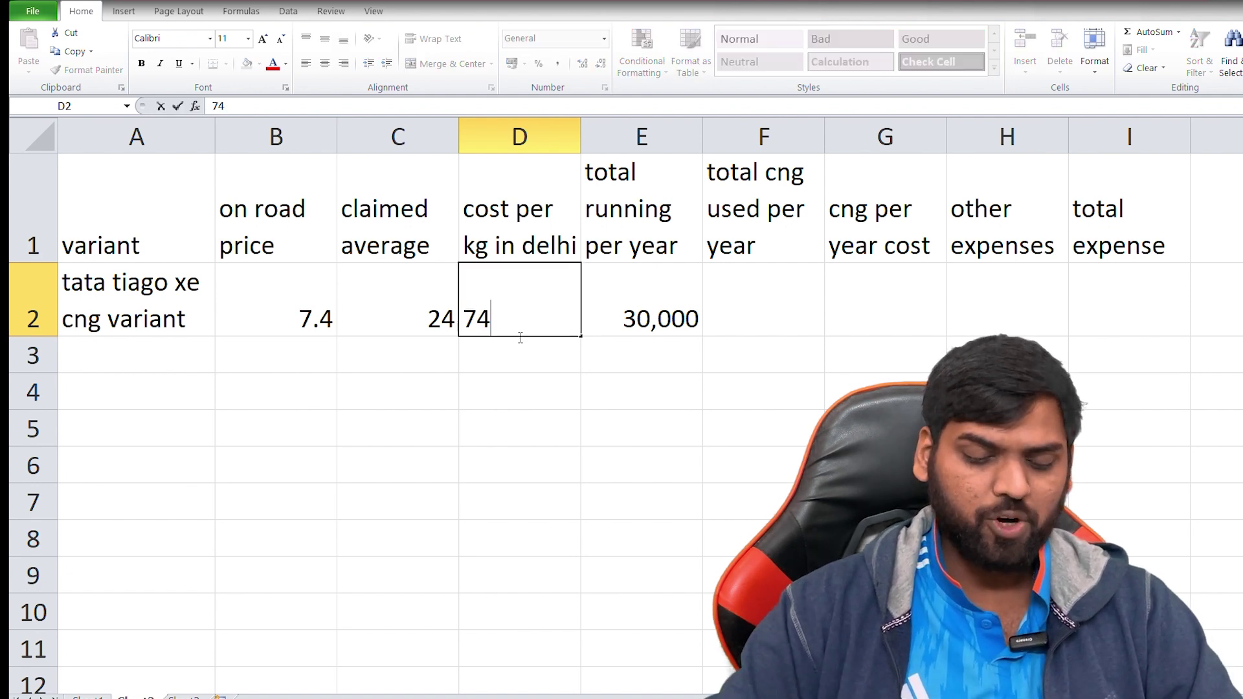
pyautogui.press('Return')
# Enter 1250 as the total CNG used per year in cell F2, based on the yearly running and claimed average.
pyautogui.click(750, 329)
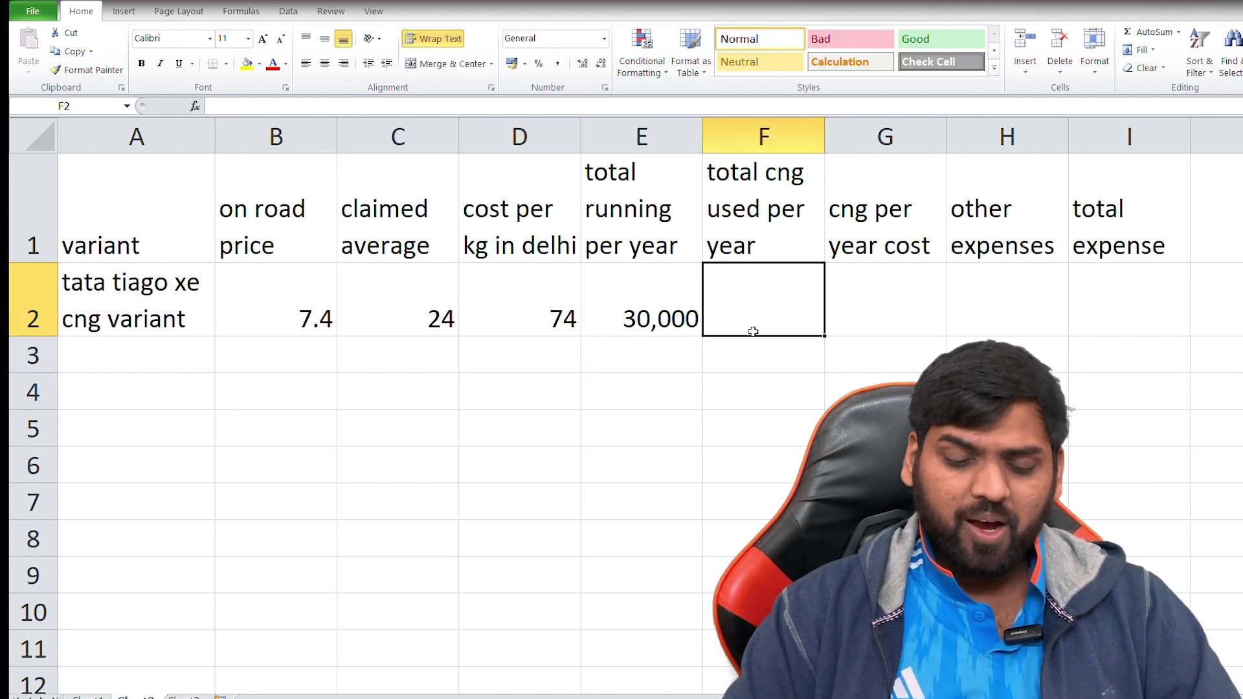
pyautogui.click(661, 308)
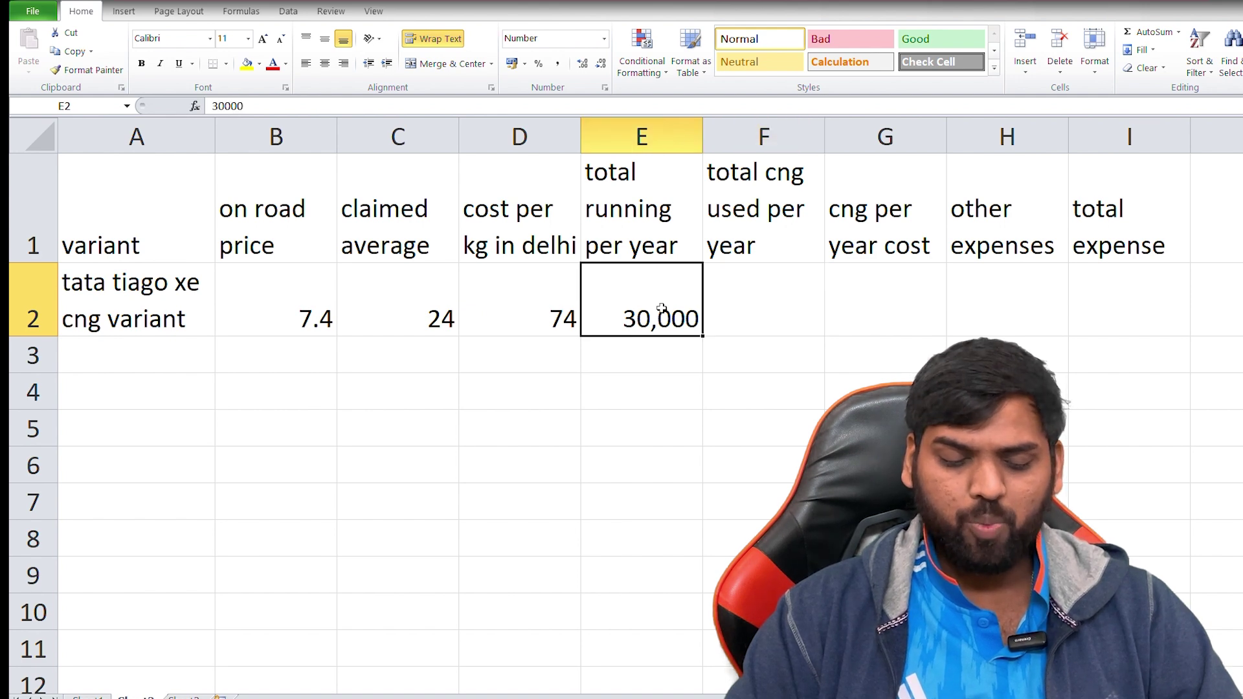
pyautogui.click(438, 324)
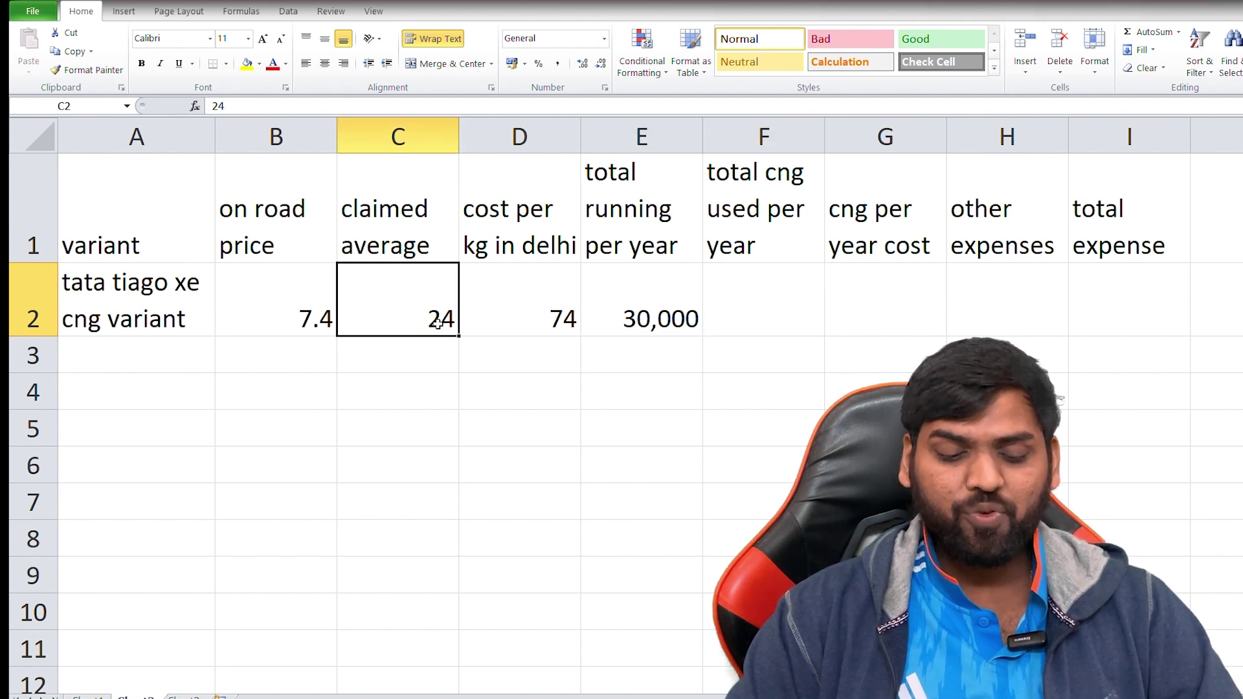
pyautogui.click(790, 299)
pyautogui.write('1250')
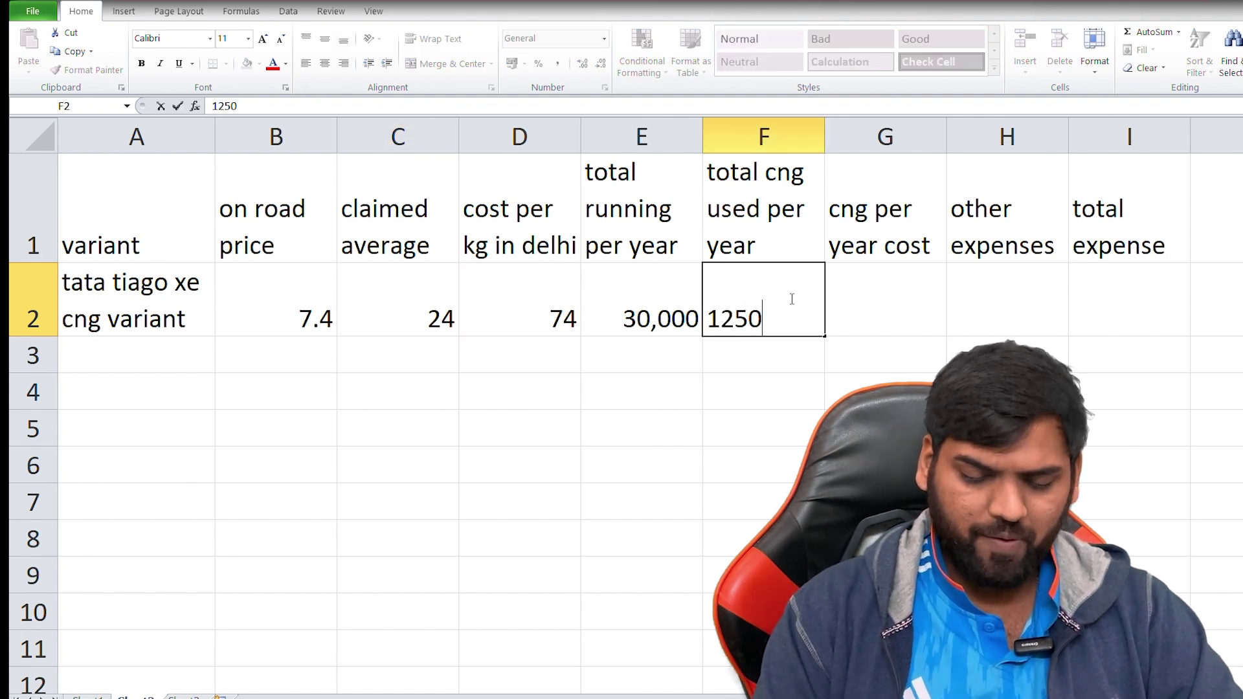
pyautogui.press('Return')
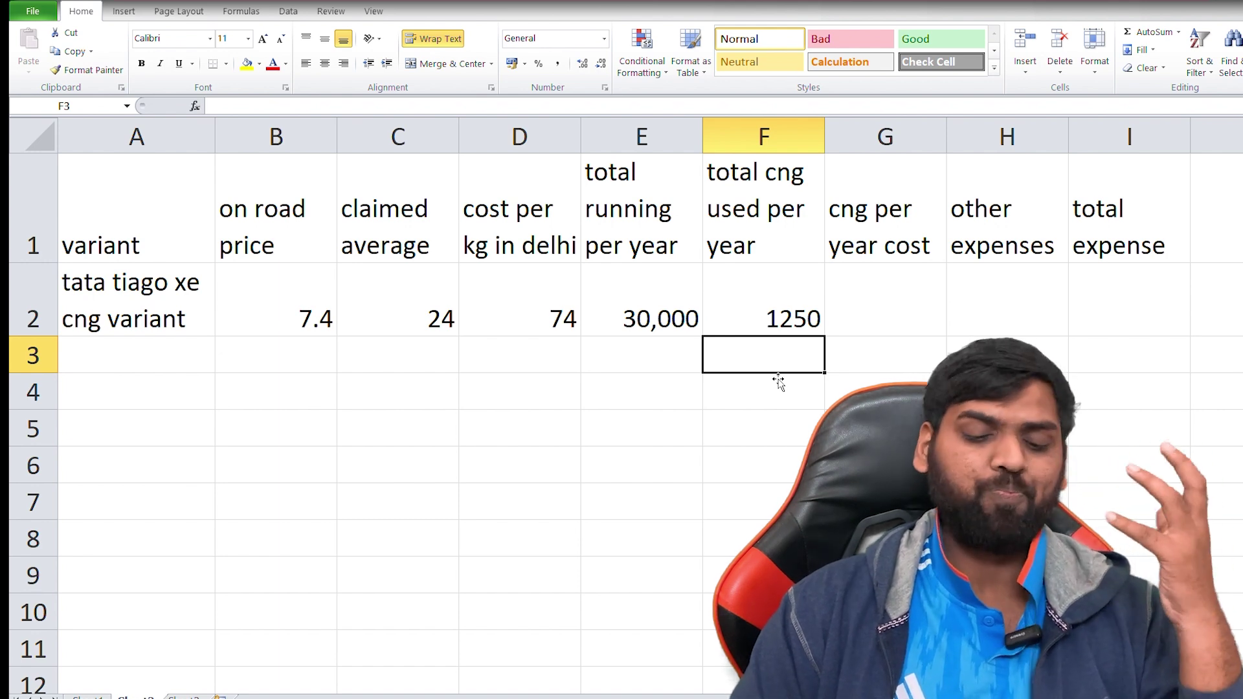
# Enter 92,500 as the CNG per year cost in cell G2, based on the CNG used and cost per kg.
pyautogui.click(802, 328)
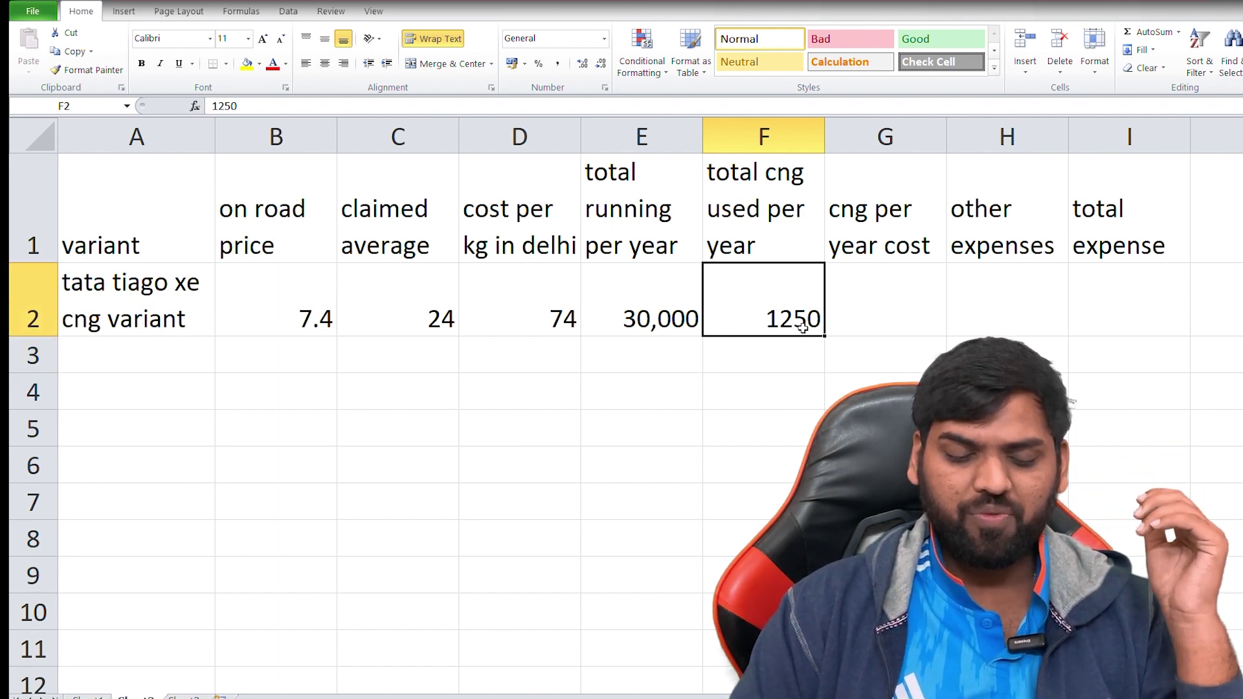
pyautogui.click(567, 317)
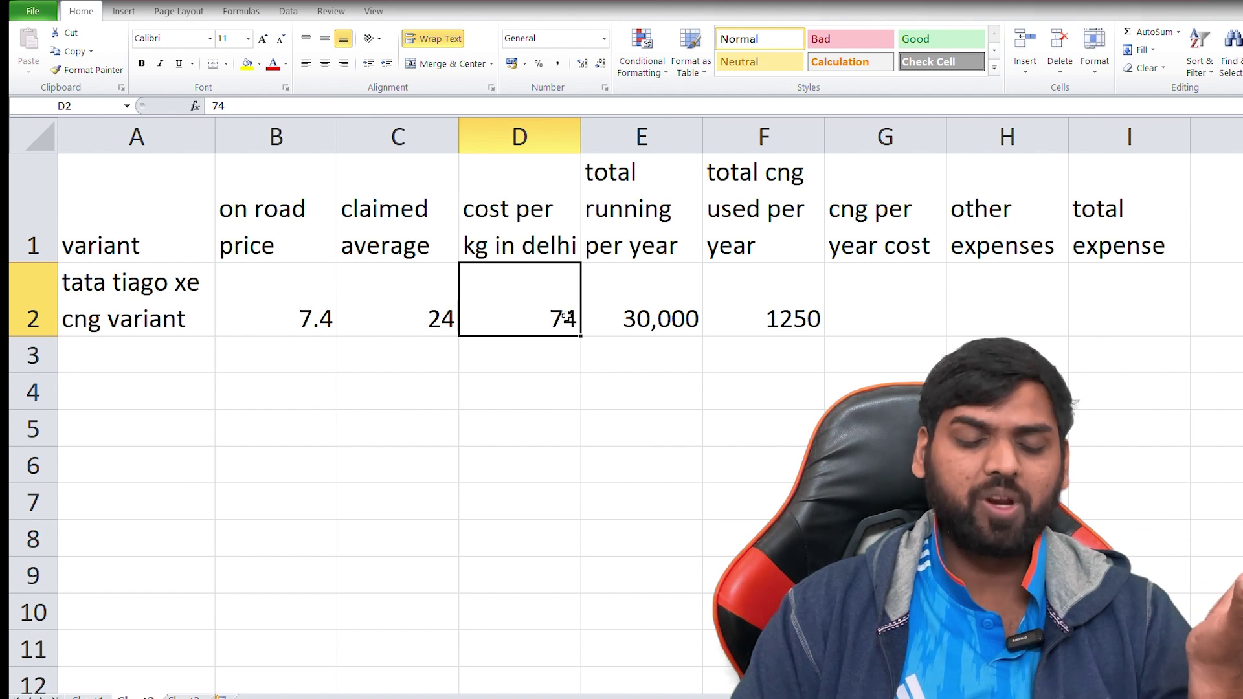
pyautogui.click(883, 316)
pyautogui.write('9')
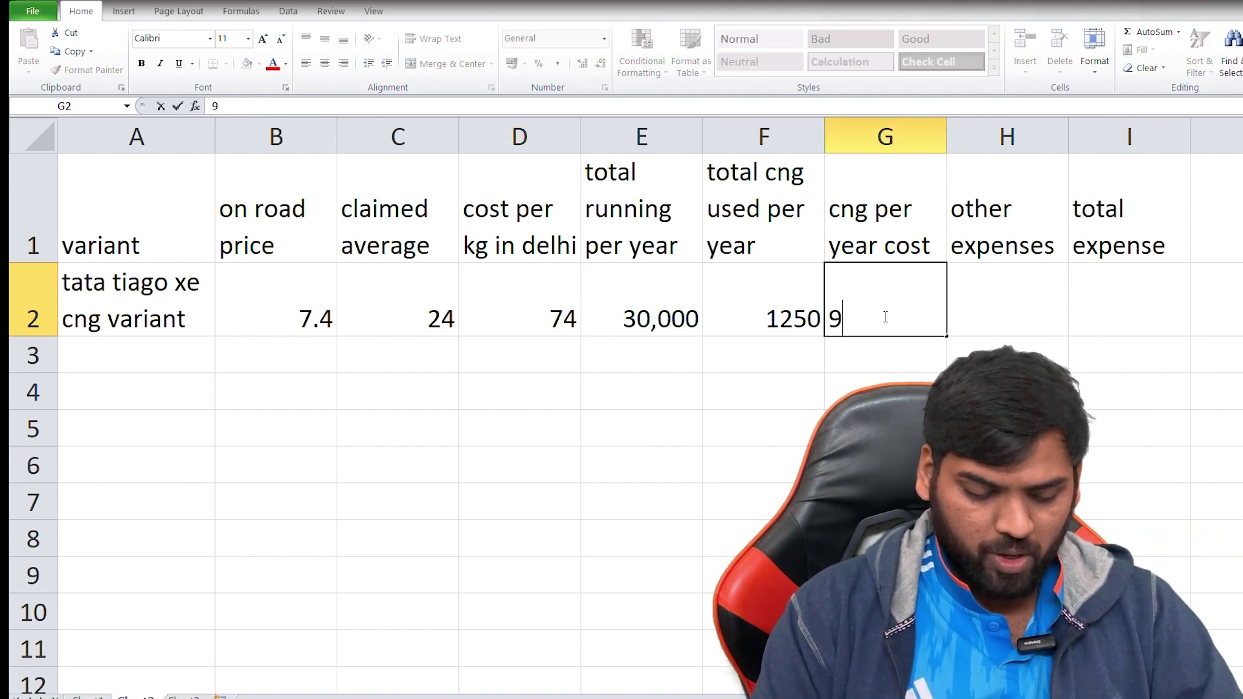
pyautogui.write('2,500')
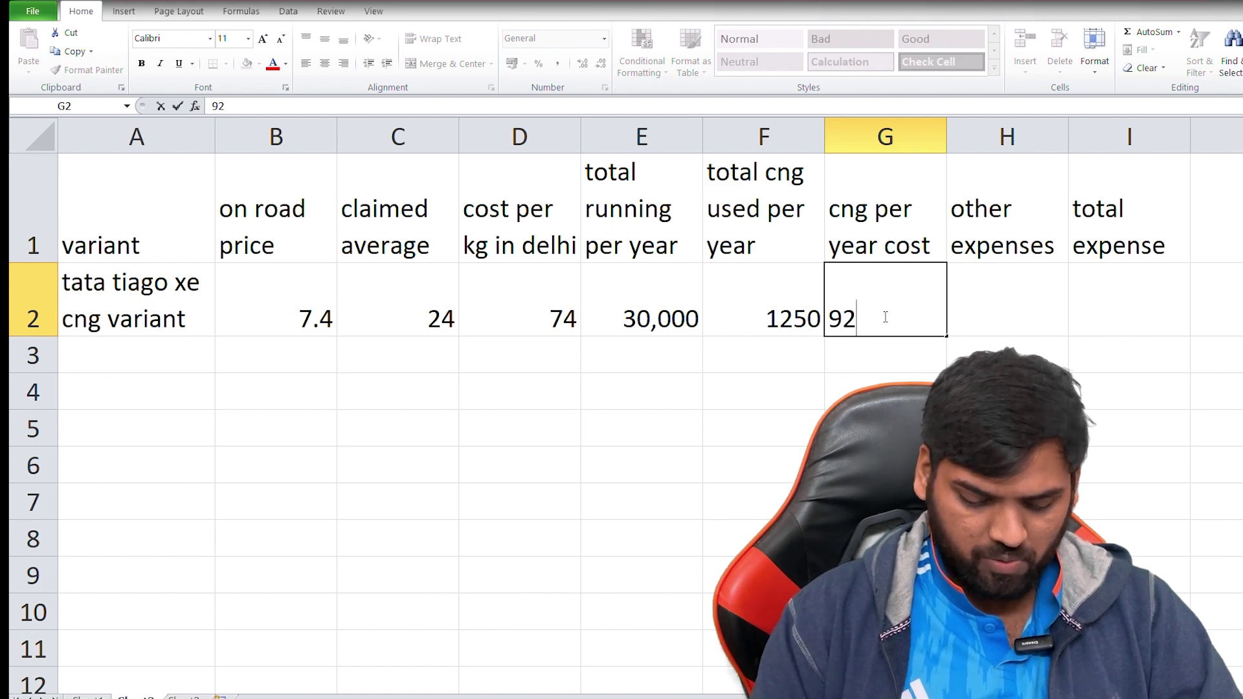
pyautogui.click(925, 382)
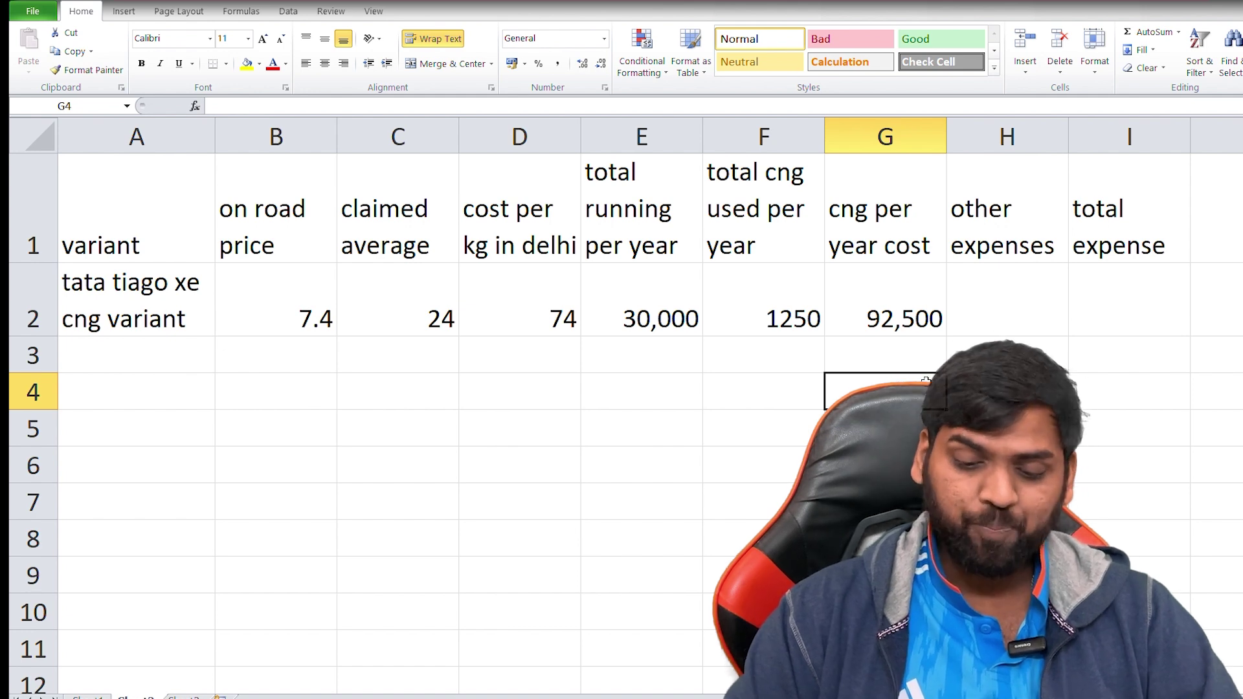
# Enter 4500 for other expenses in cell H2 and 97000 for total expense in cell I2.
pyautogui.click(1042, 298)
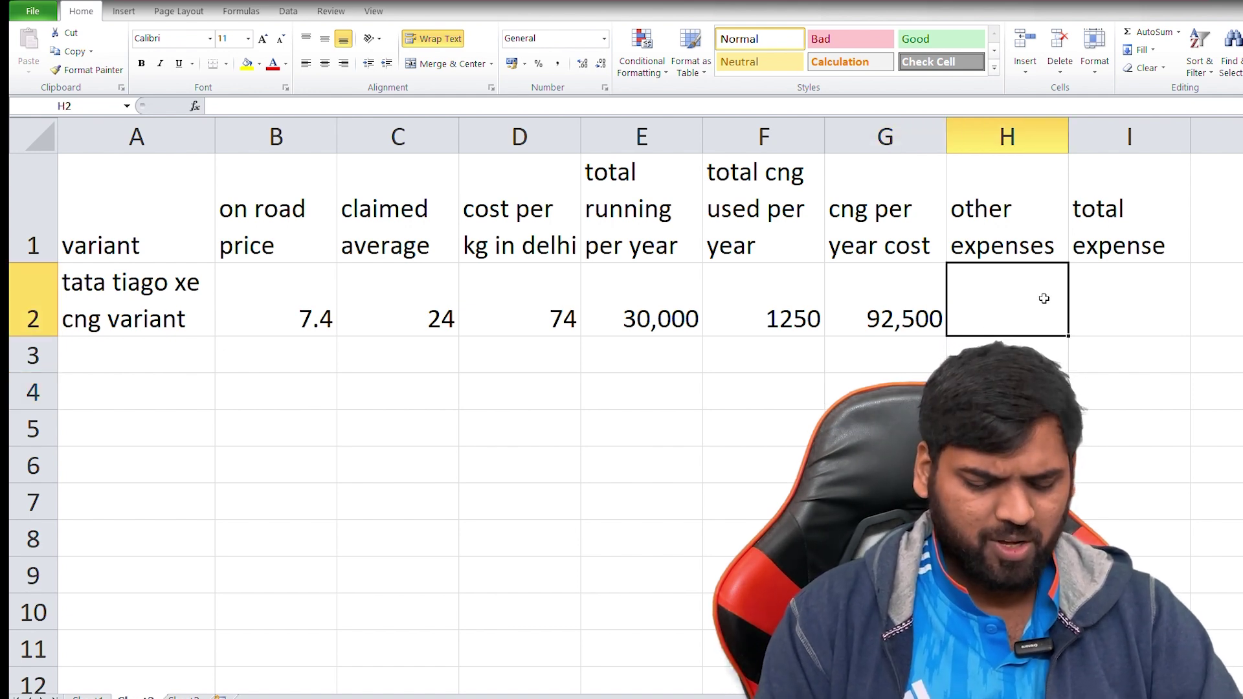
pyautogui.write('4500')
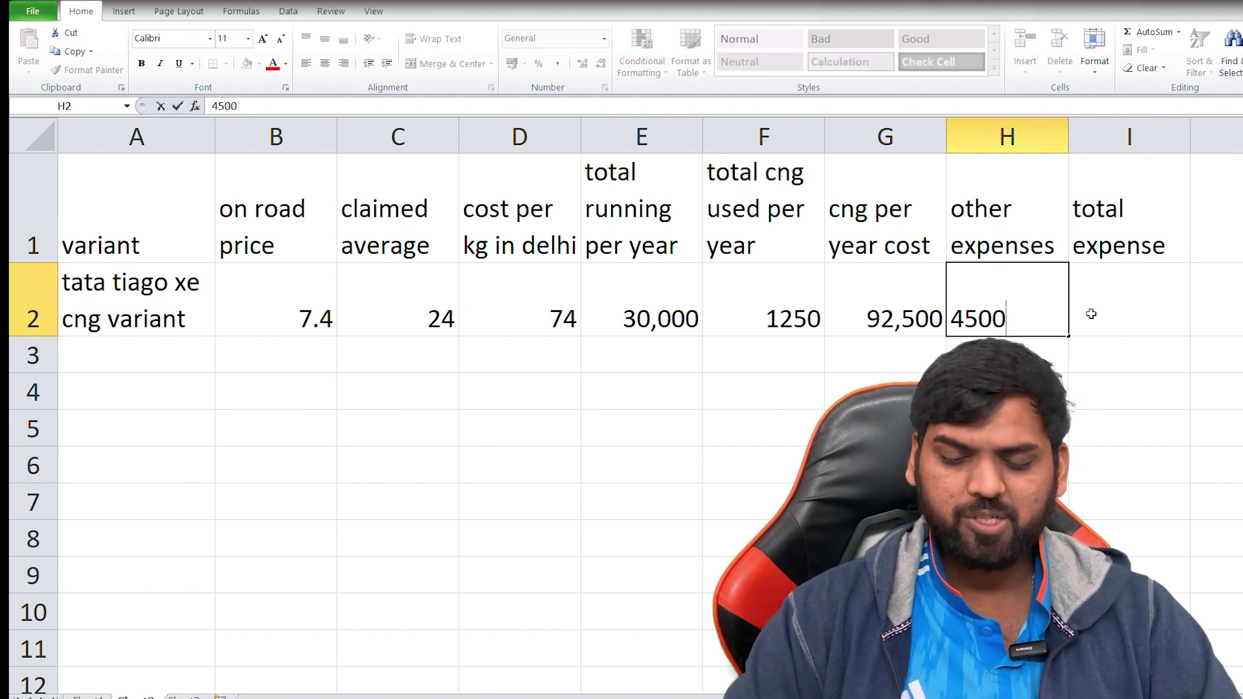
pyautogui.click(1093, 314)
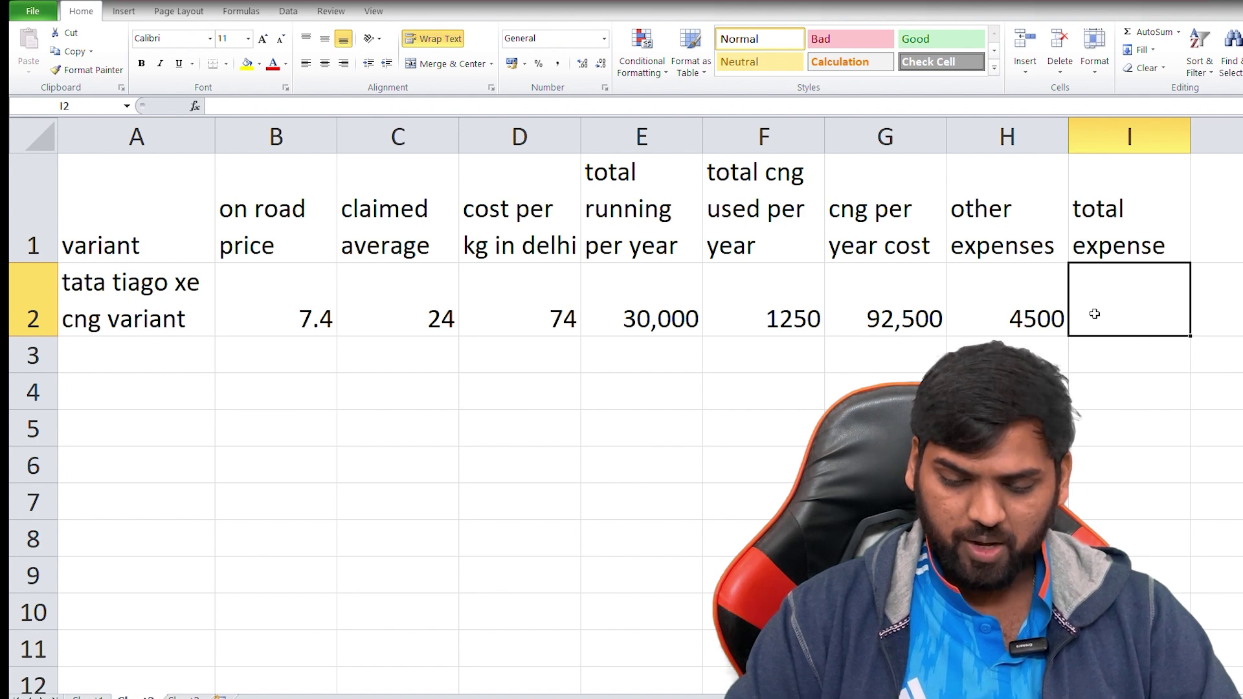
pyautogui.write('9')
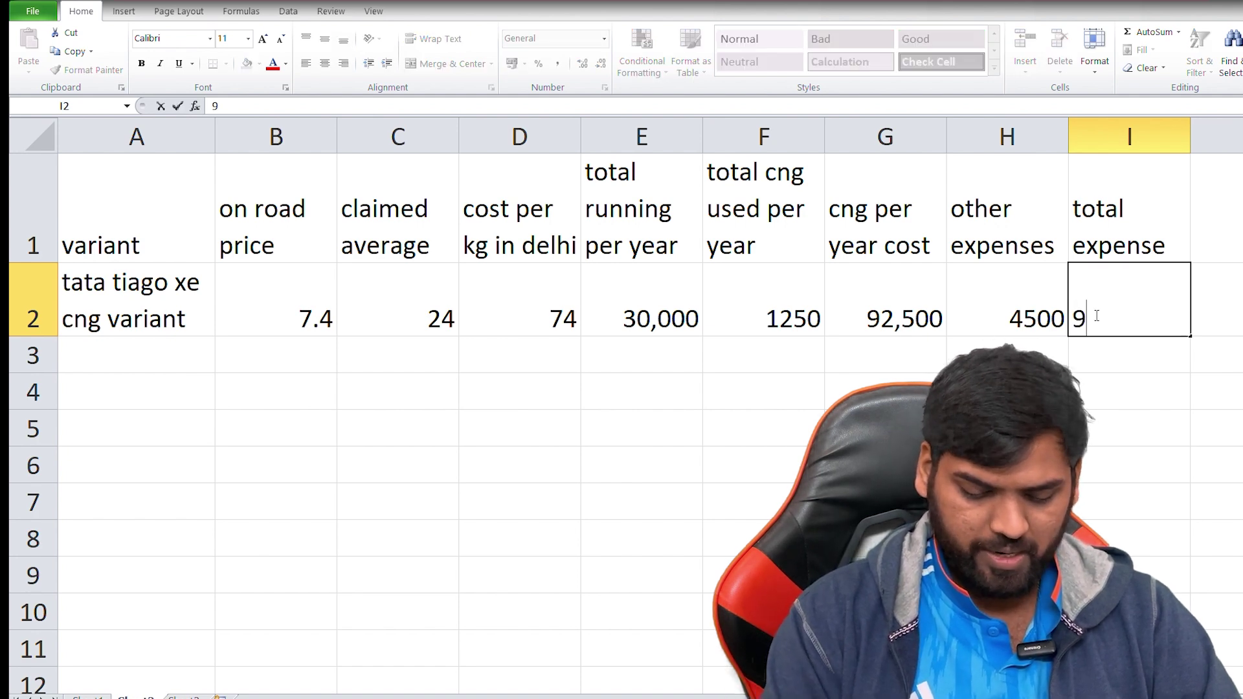
pyautogui.write('7000')
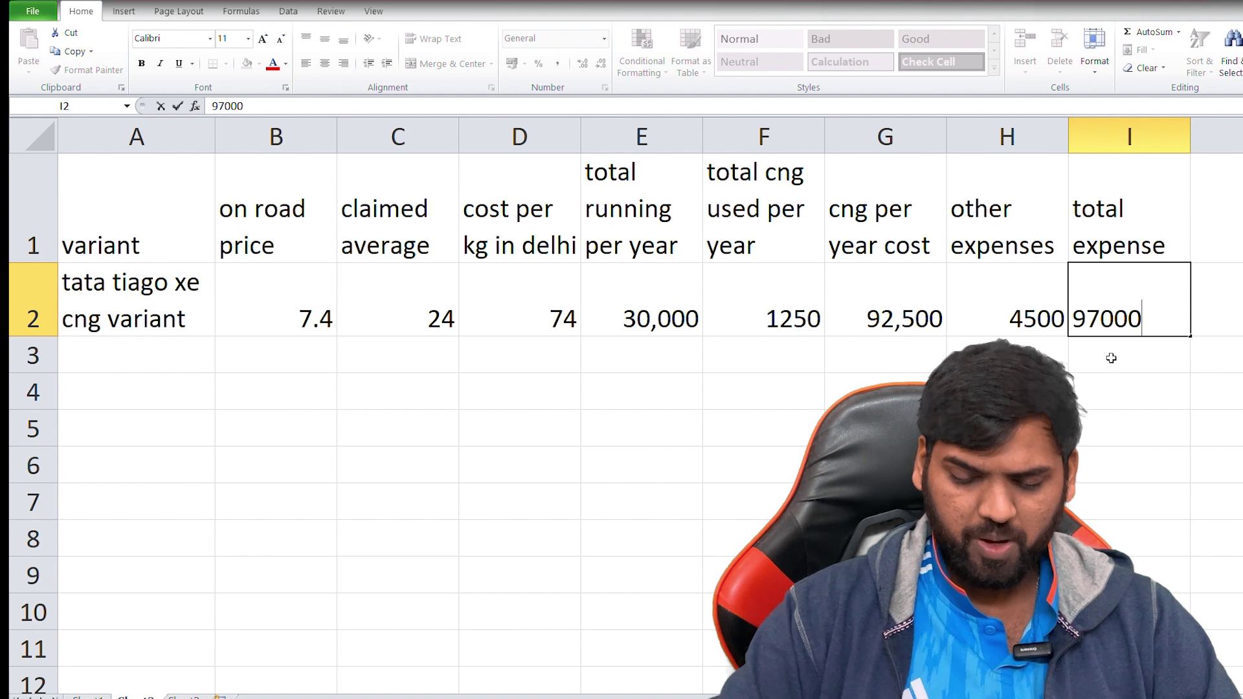
# Commit the total expense in I2 and select the header cells A1 through I1 for copying to the third sheet.
pyautogui.press('Return')
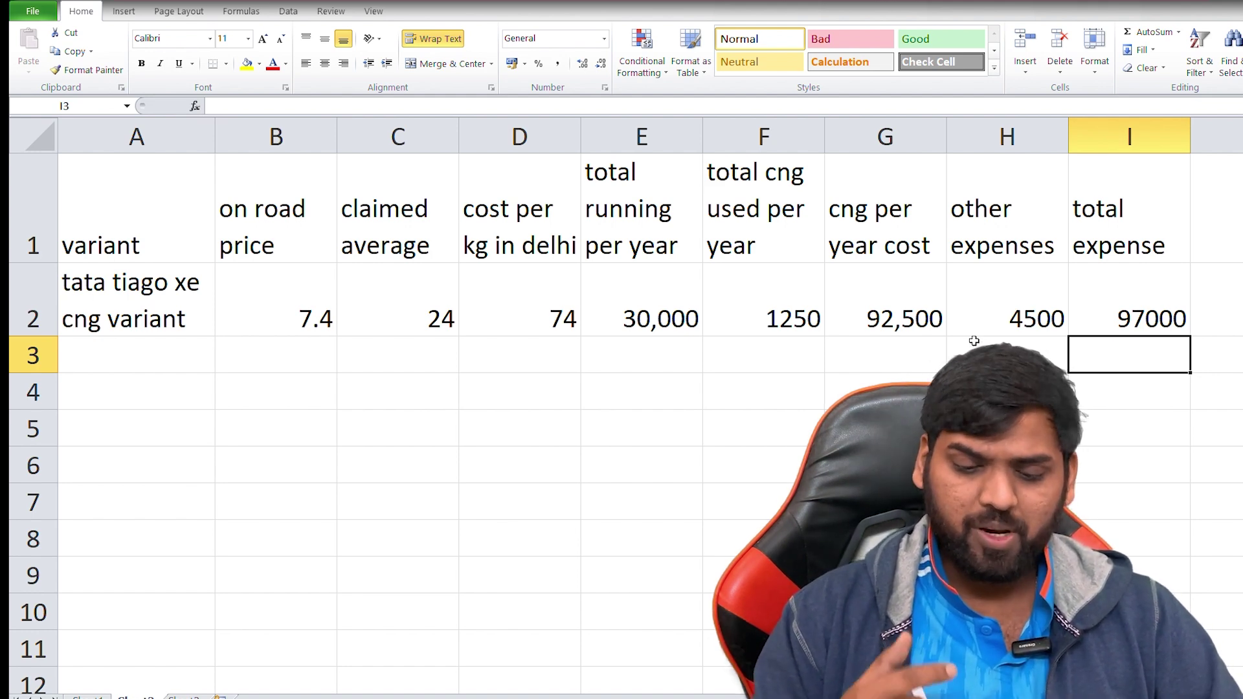
pyautogui.click(145, 204)
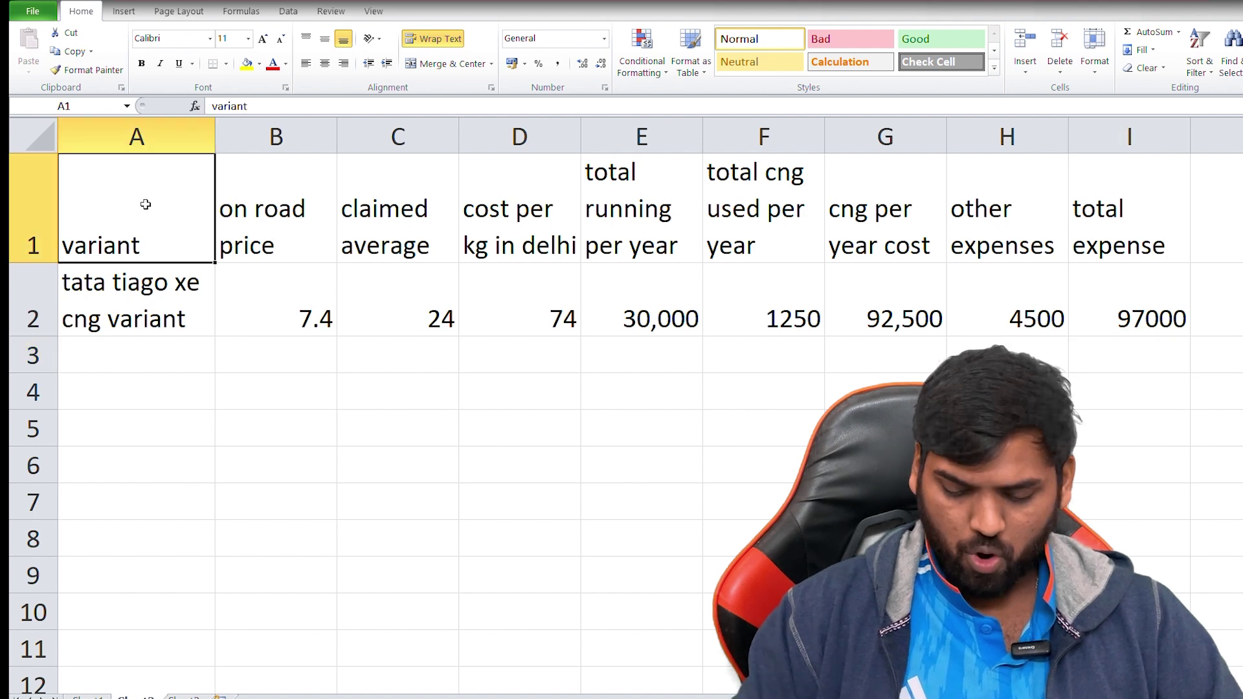
pyautogui.hotkey('shift', 'Right')
pyautogui.hotkey('shift', 'Right')
pyautogui.hotkey('shift', 'Right')
pyautogui.hotkey('shift', 'Right')
pyautogui.hotkey('shift', 'Right')
pyautogui.hotkey('shift', 'Right')
pyautogui.hotkey('shift', 'Right')
pyautogui.hotkey('shift', 'Right')
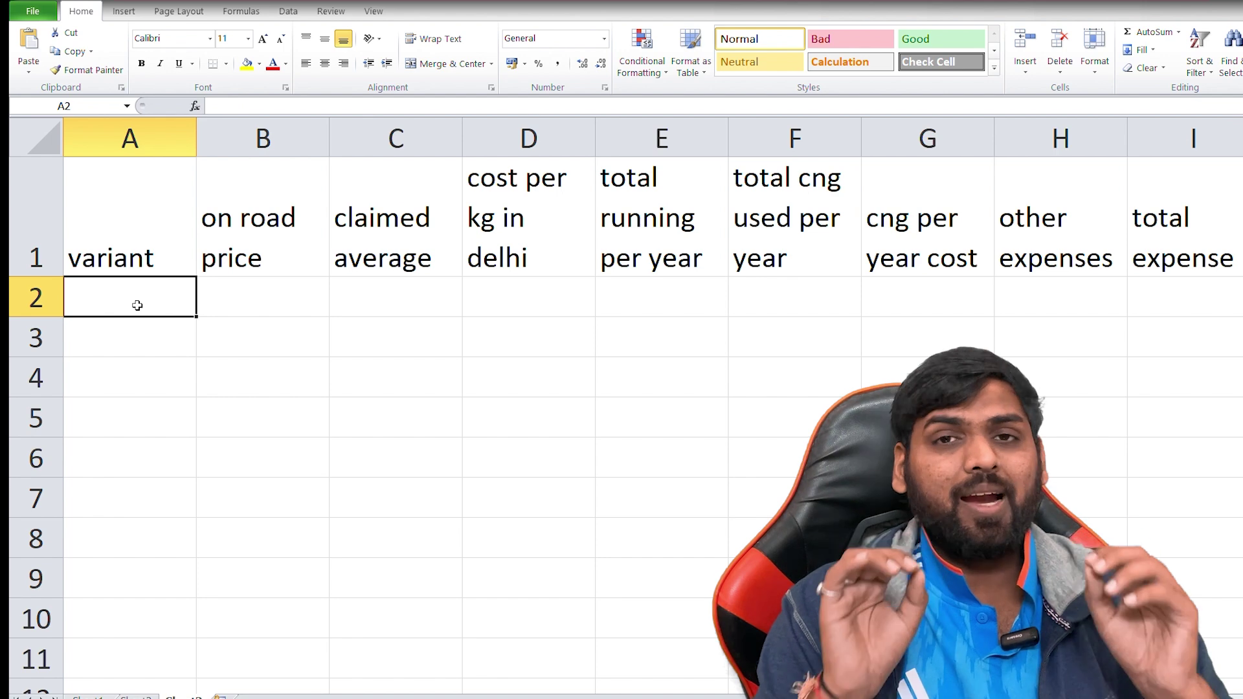
# Enter "tata tiago ev xe variant" as the variant in cell A2 and wrap its text.
pyautogui.write('ta')
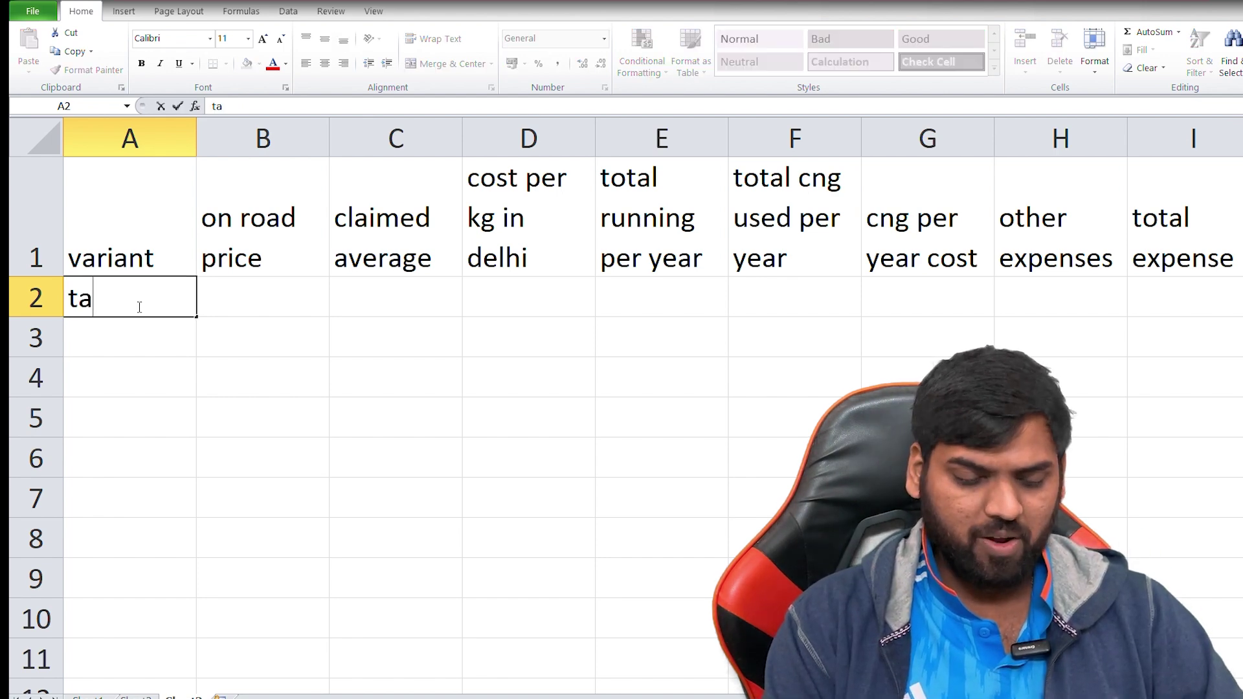
pyautogui.write('ta tiago')
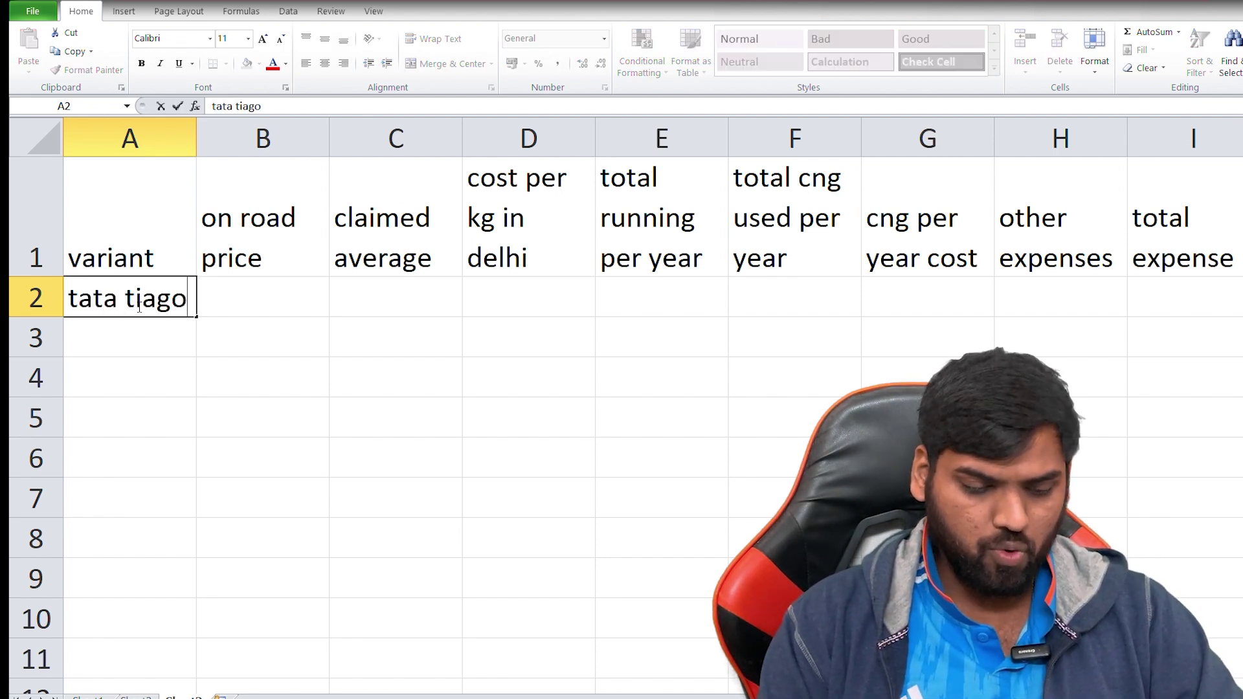
pyautogui.write(' ev ')
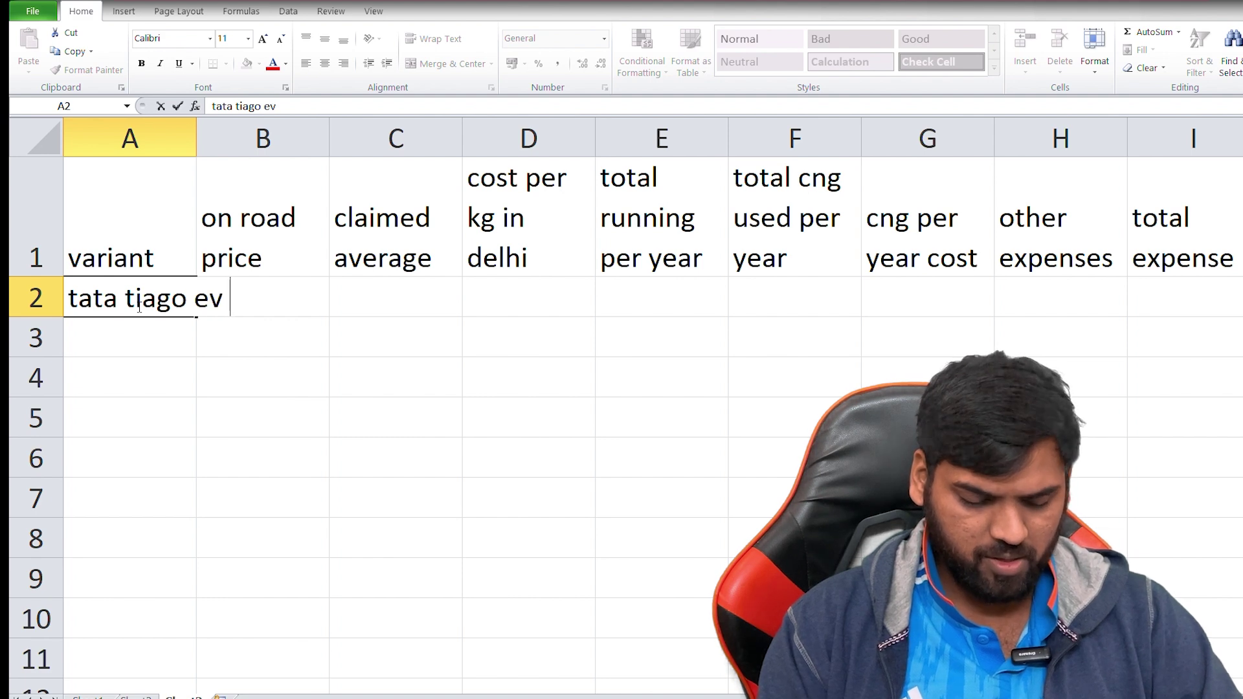
pyautogui.write('xe varint')
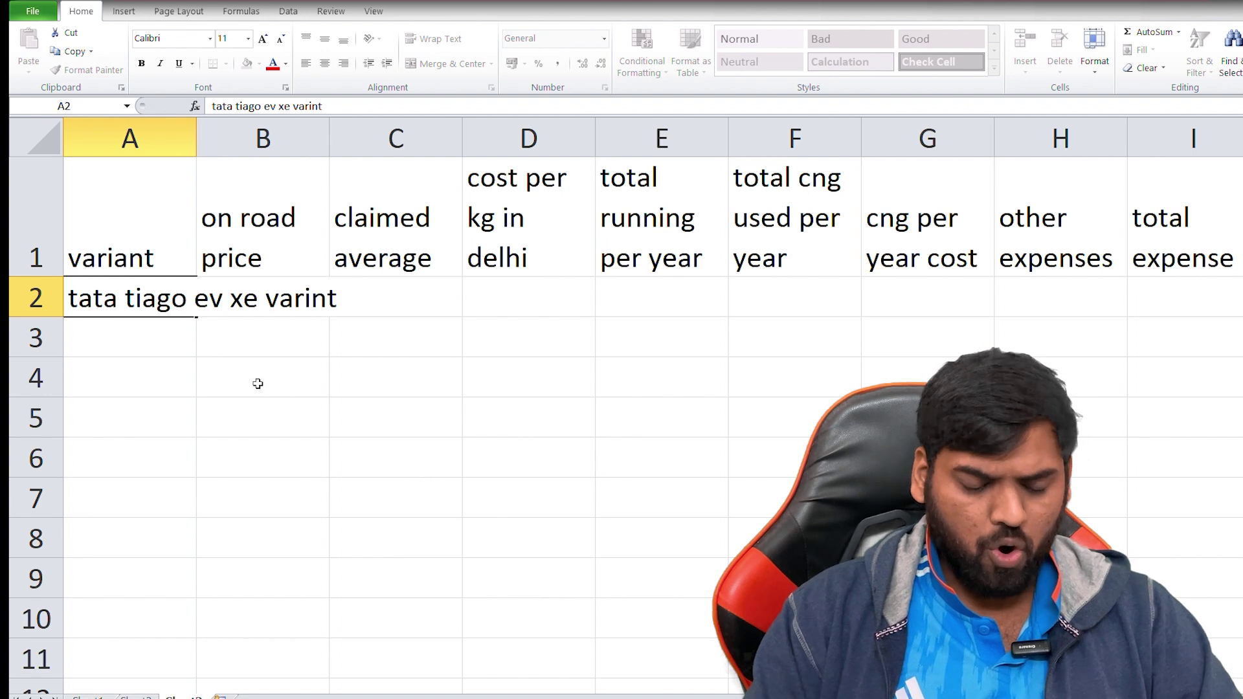
pyautogui.click(257, 384)
pyautogui.click(192, 307)
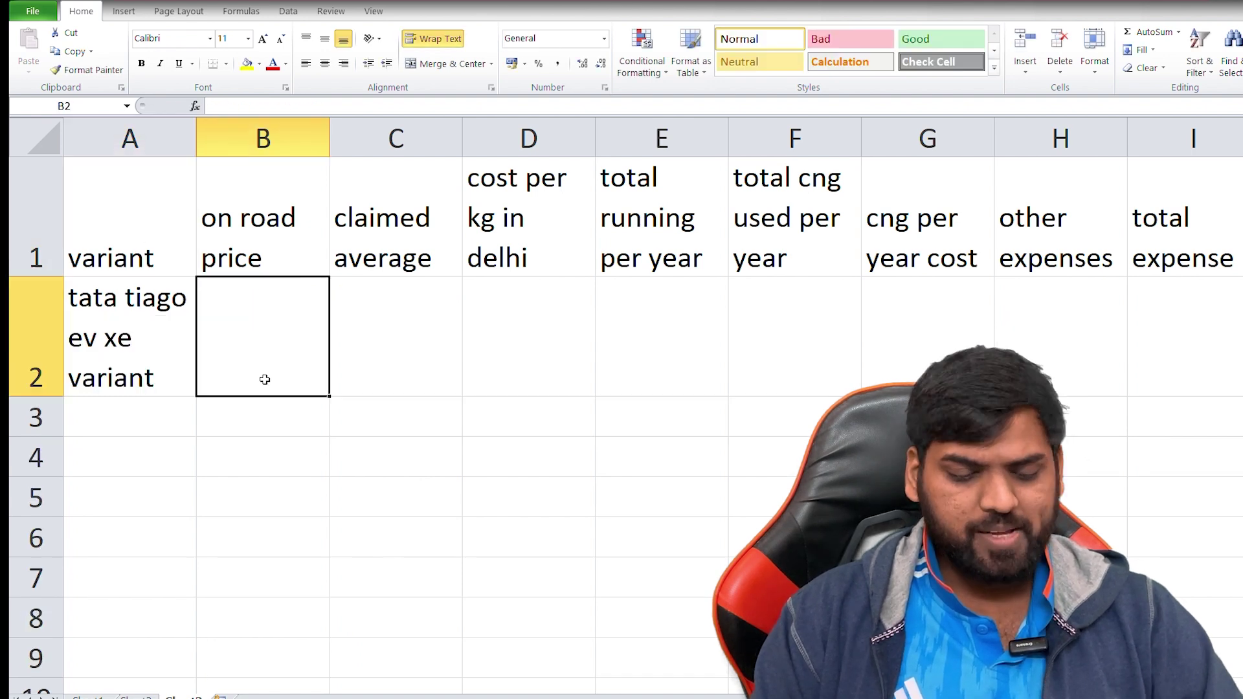
# Enter 9.40 as the on road price in cell B2.
pyautogui.doubleClick(265, 380)
pyautogui.write('9.40')
pyautogui.click(290, 420)
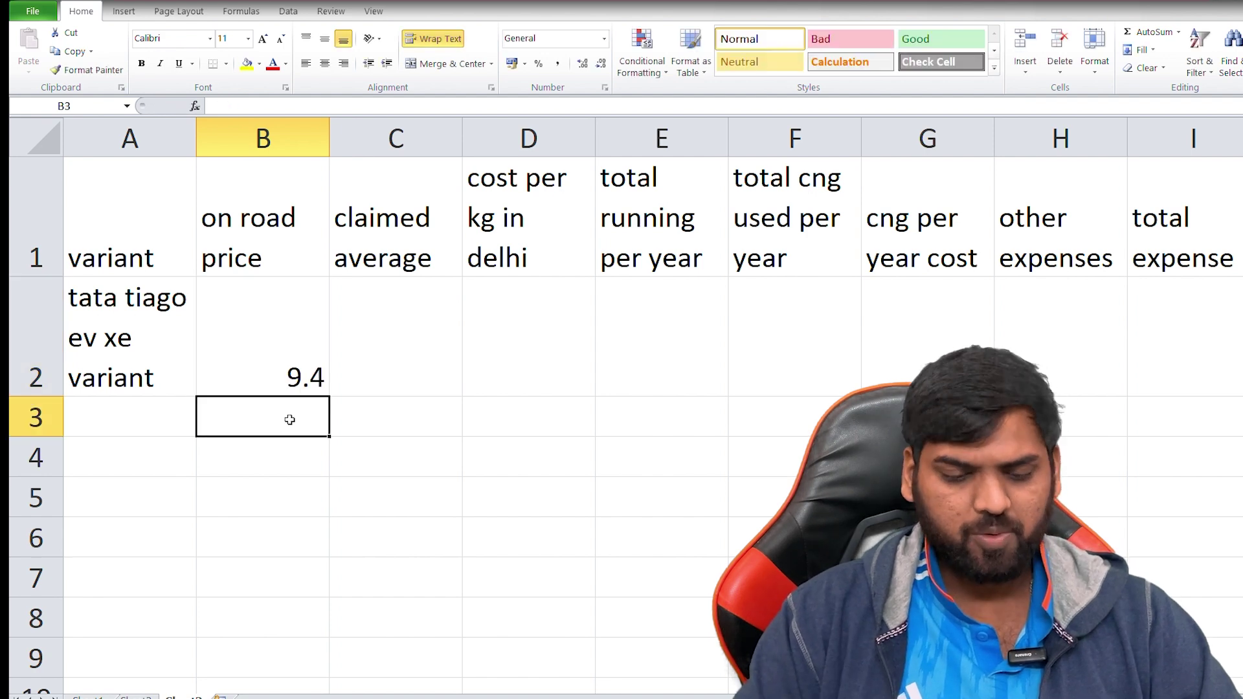
# Change the "claimed average" header in cell C1 to "claimed running per charge".
pyautogui.click(386, 339)
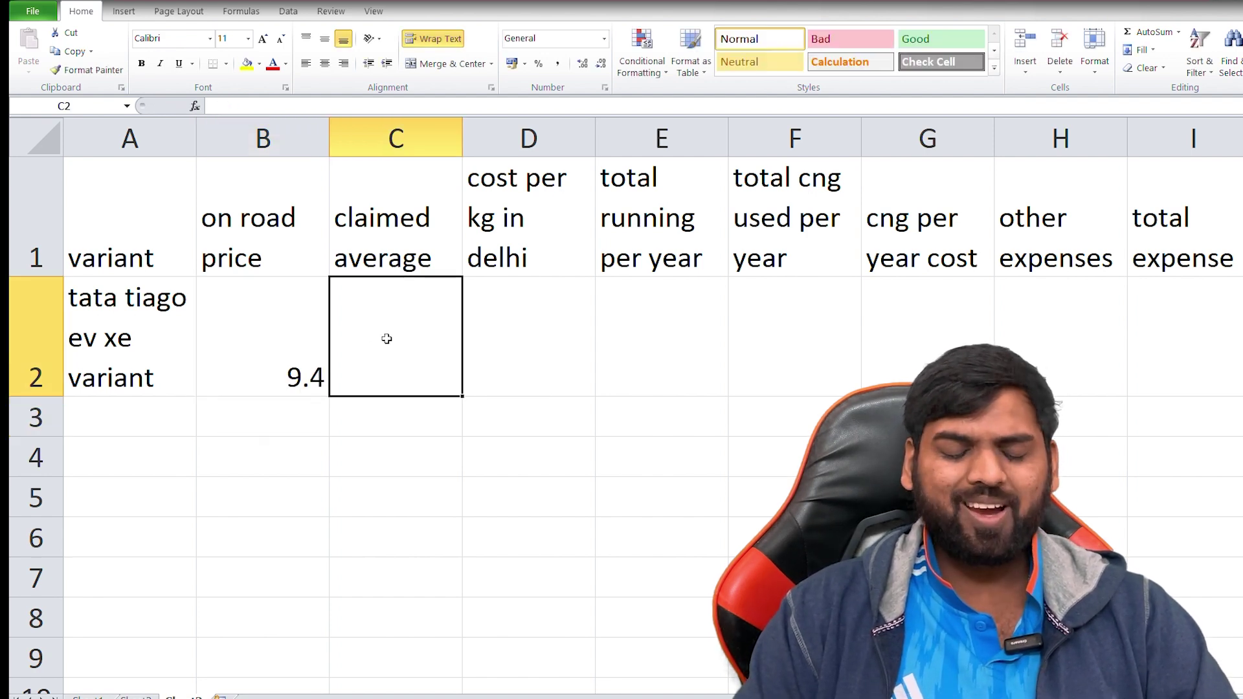
pyautogui.doubleClick(440, 268)
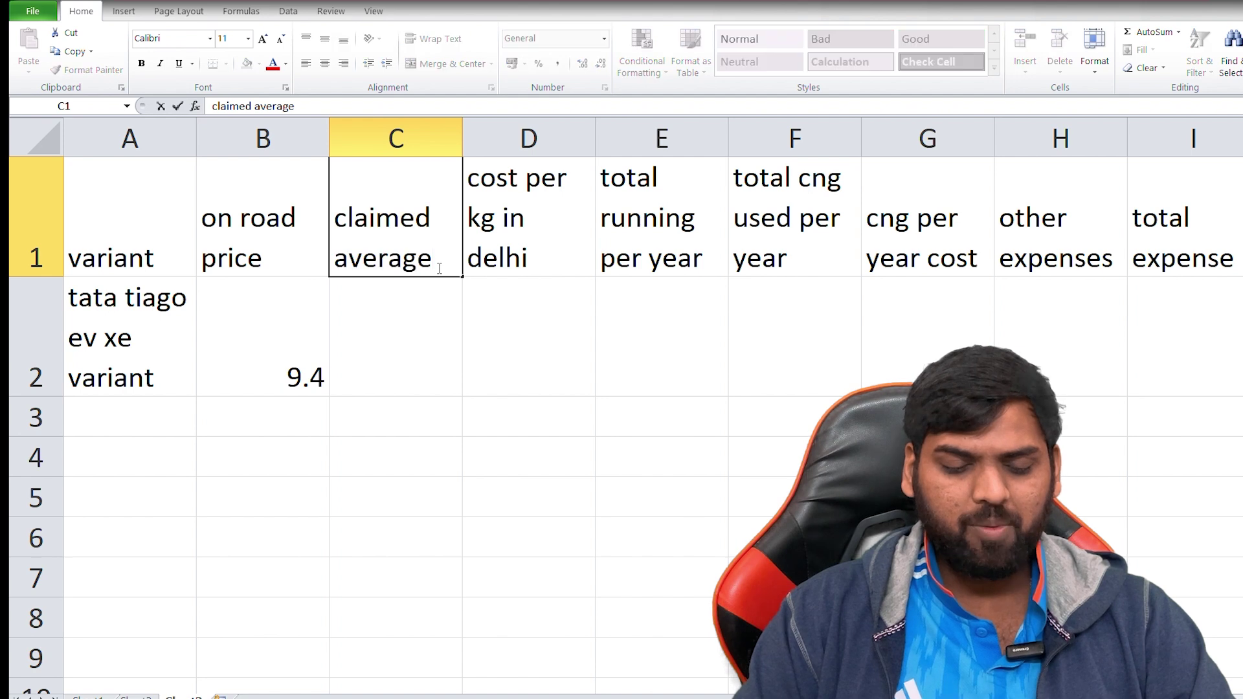
pyautogui.press('BackSpace')
pyautogui.press('BackSpace')
pyautogui.press('BackSpace')
pyautogui.press('BackSpace')
pyautogui.press('BackSpace')
pyautogui.press('BackSpace')
pyautogui.press('BackSpace')
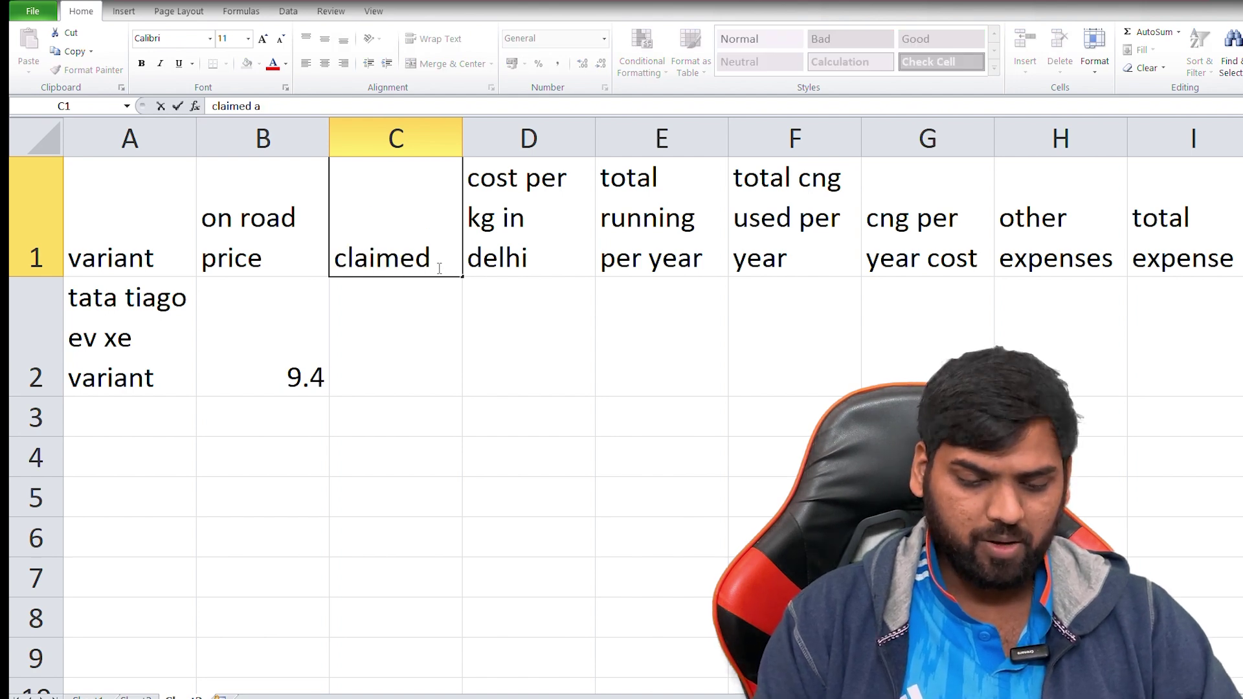
pyautogui.write('runni')
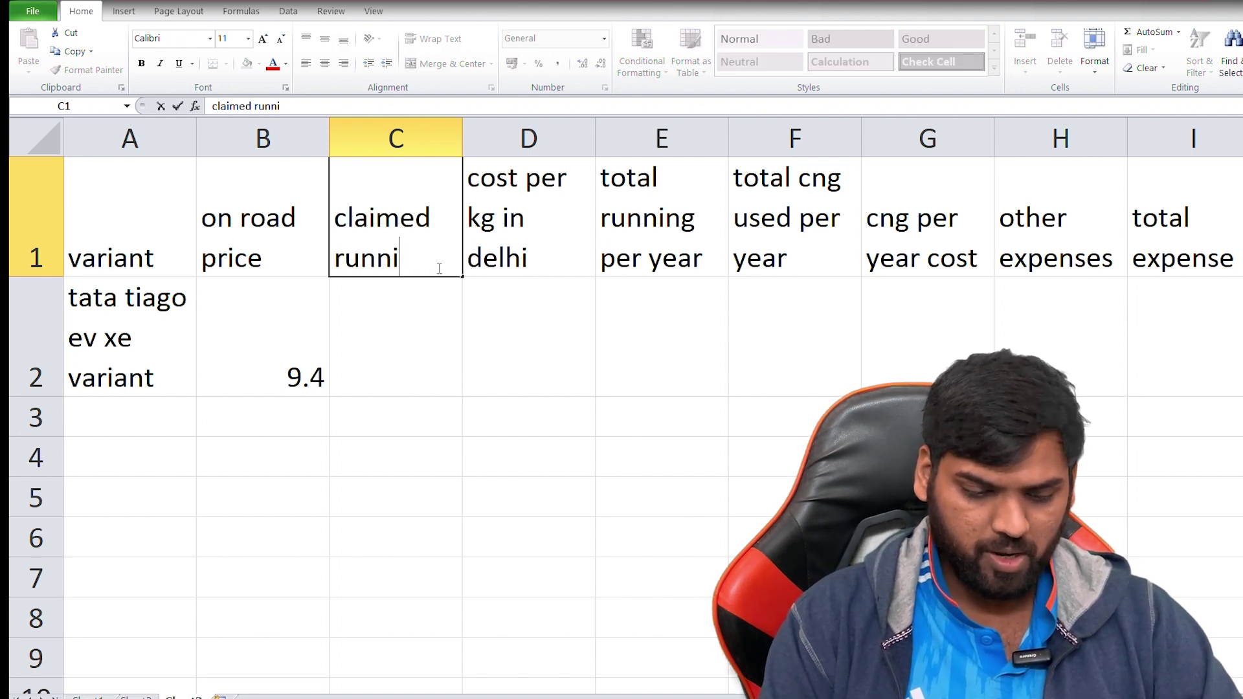
pyautogui.write('ng per c')
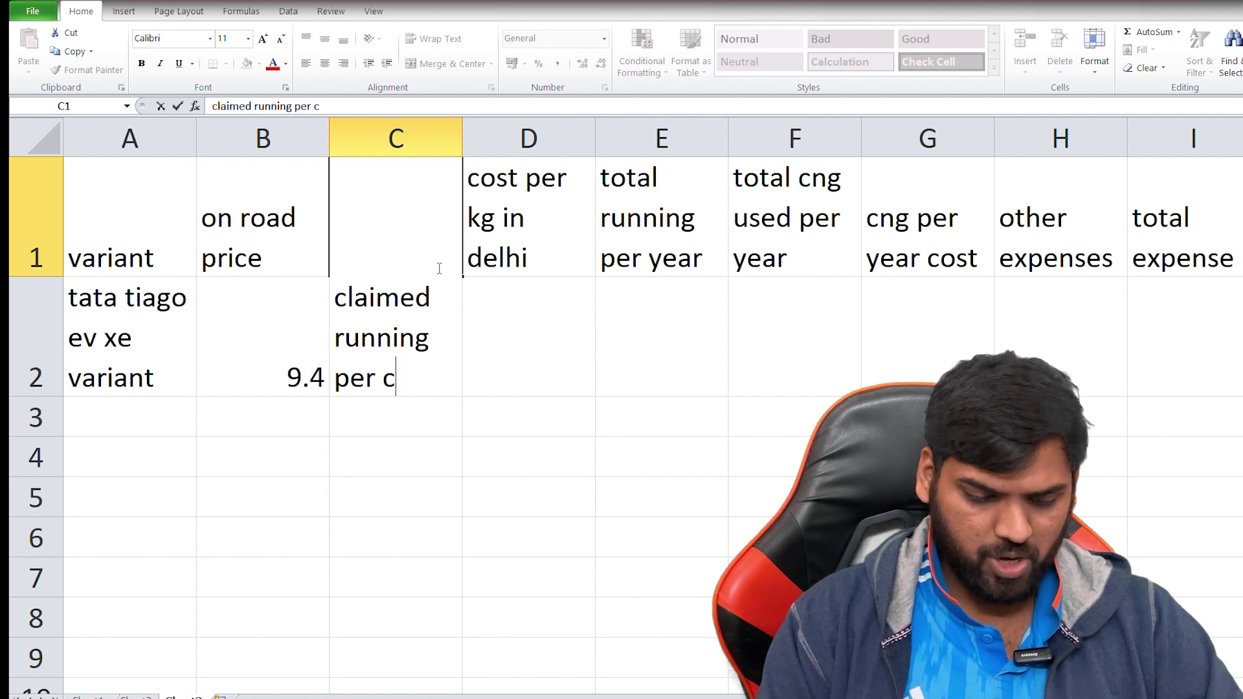
pyautogui.write('harge')
pyautogui.click(493, 430)
# Enter 180km as the claimed running per charge in cell C2.
pyautogui.click(420, 399)
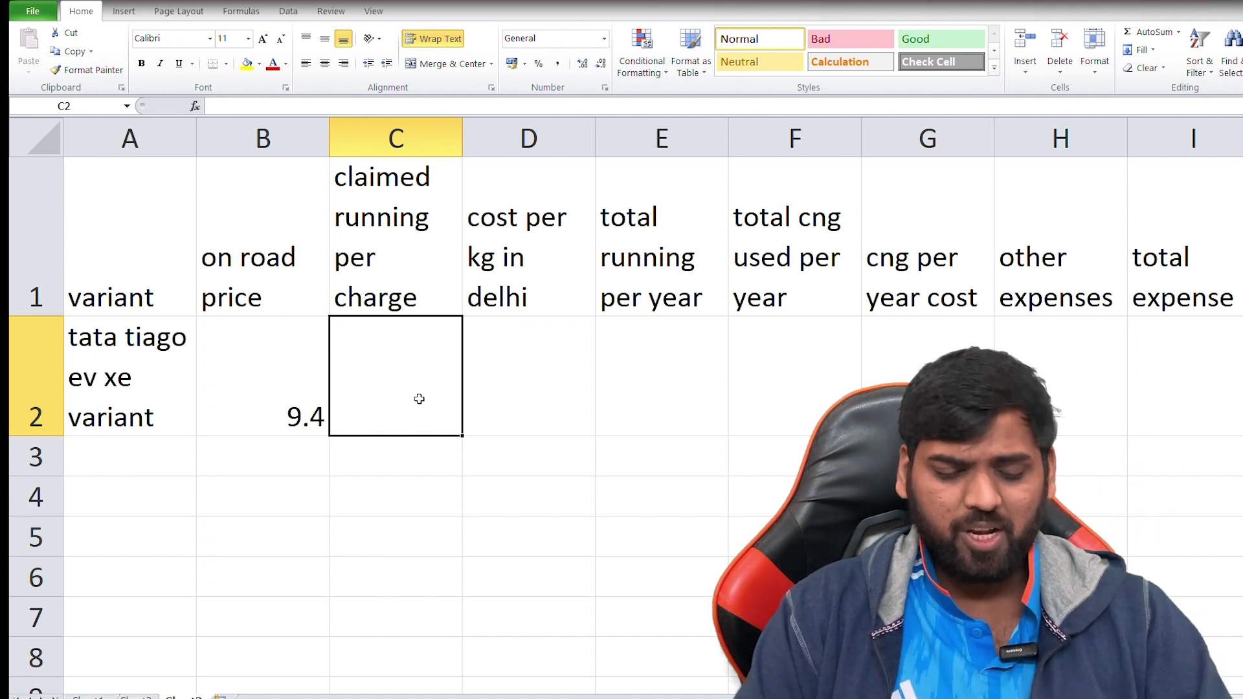
pyautogui.write('18')
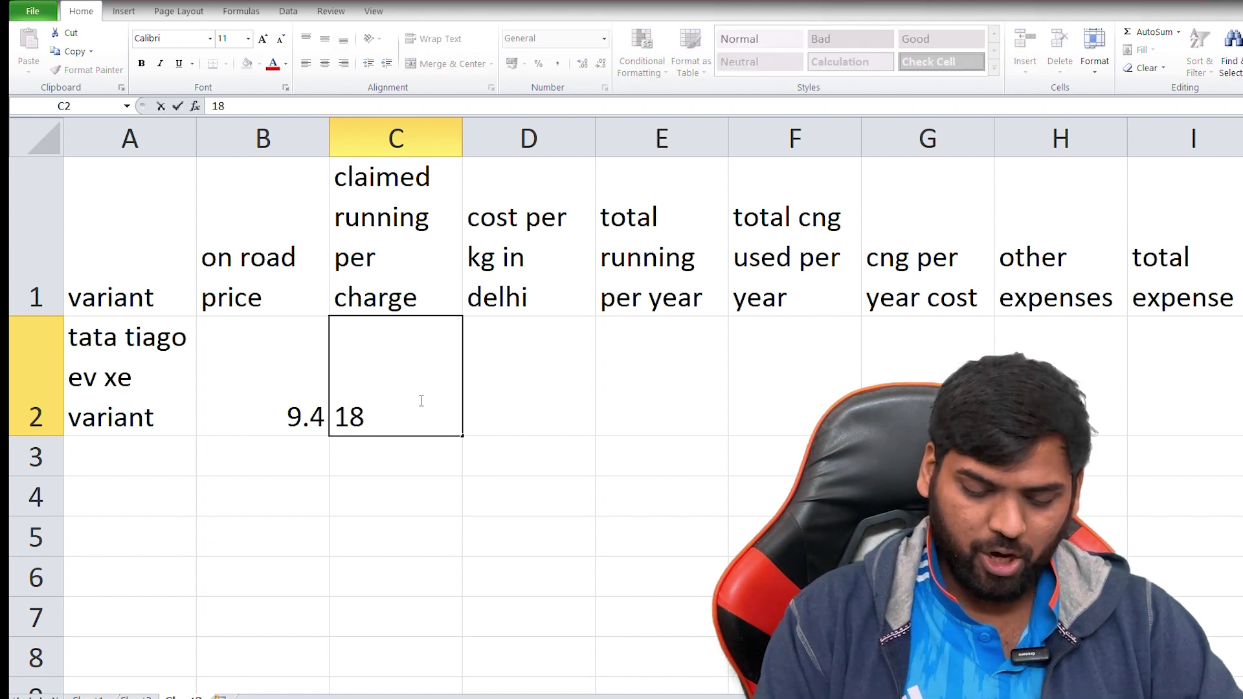
pyautogui.write('0km')
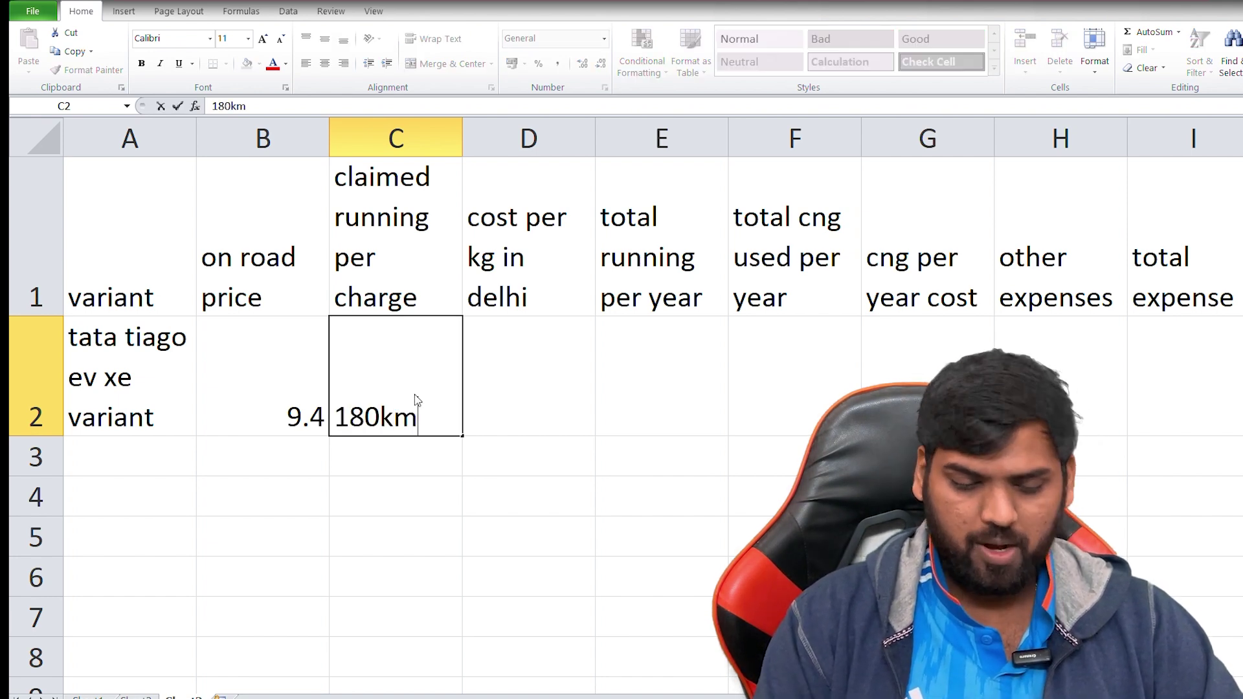
pyautogui.click(468, 506)
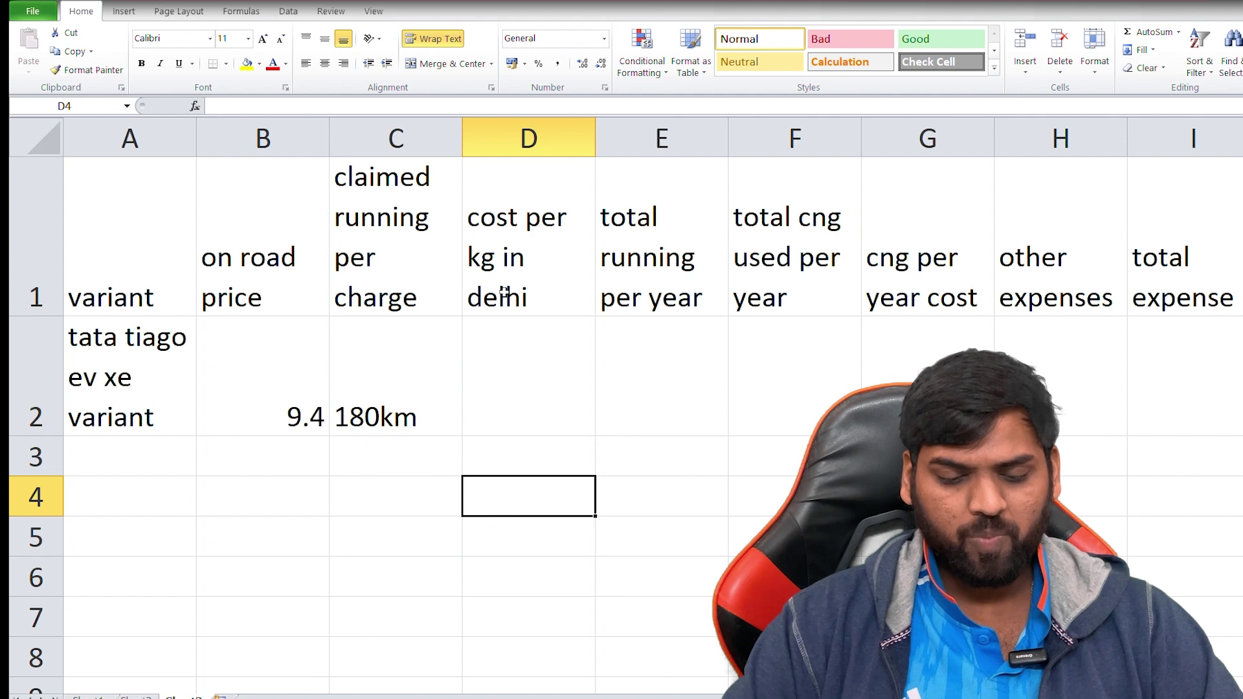
# Replace the "cost per kg in delhi" header in cell D1 with "units price".
pyautogui.doubleClick(549, 275)
pyautogui.click(592, 304)
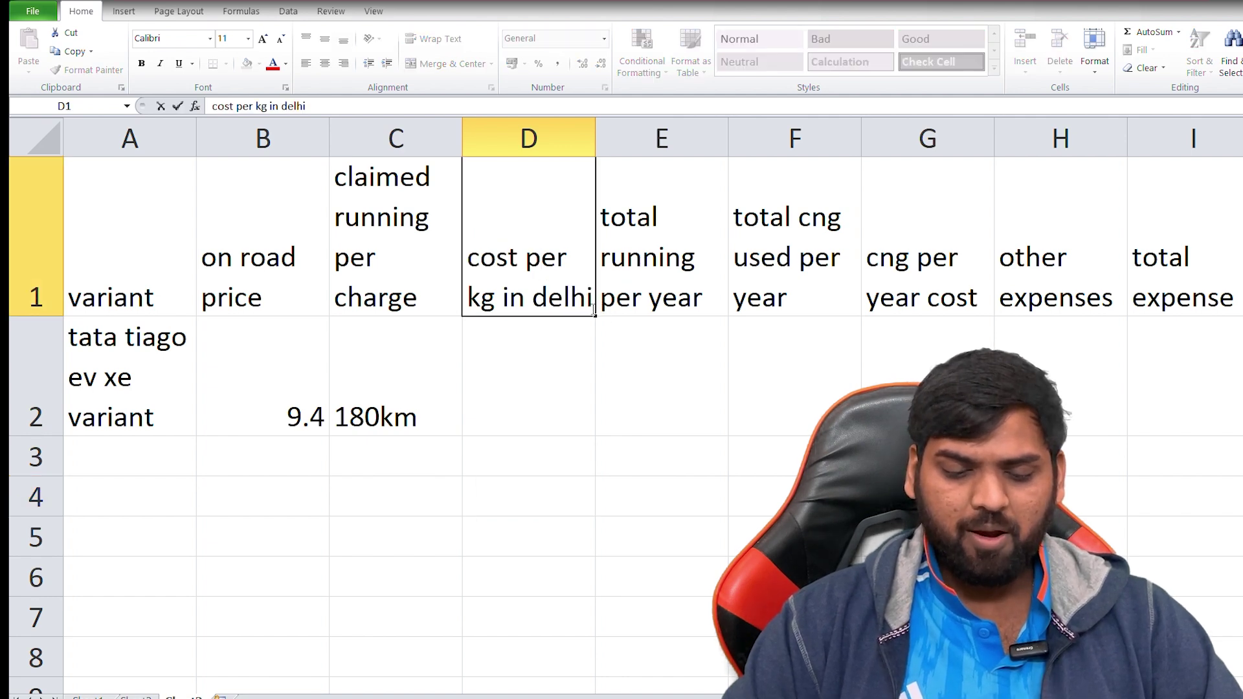
pyautogui.press('BackSpace')
pyautogui.press('BackSpace')
pyautogui.press('BackSpace')
pyautogui.press('BackSpace')
pyautogui.press('BackSpace')
pyautogui.press('BackSpace')
pyautogui.press('BackSpace')
pyautogui.press('BackSpace')
pyautogui.press('BackSpace')
pyautogui.press('BackSpace')
pyautogui.press('BackSpace')
pyautogui.press('BackSpace')
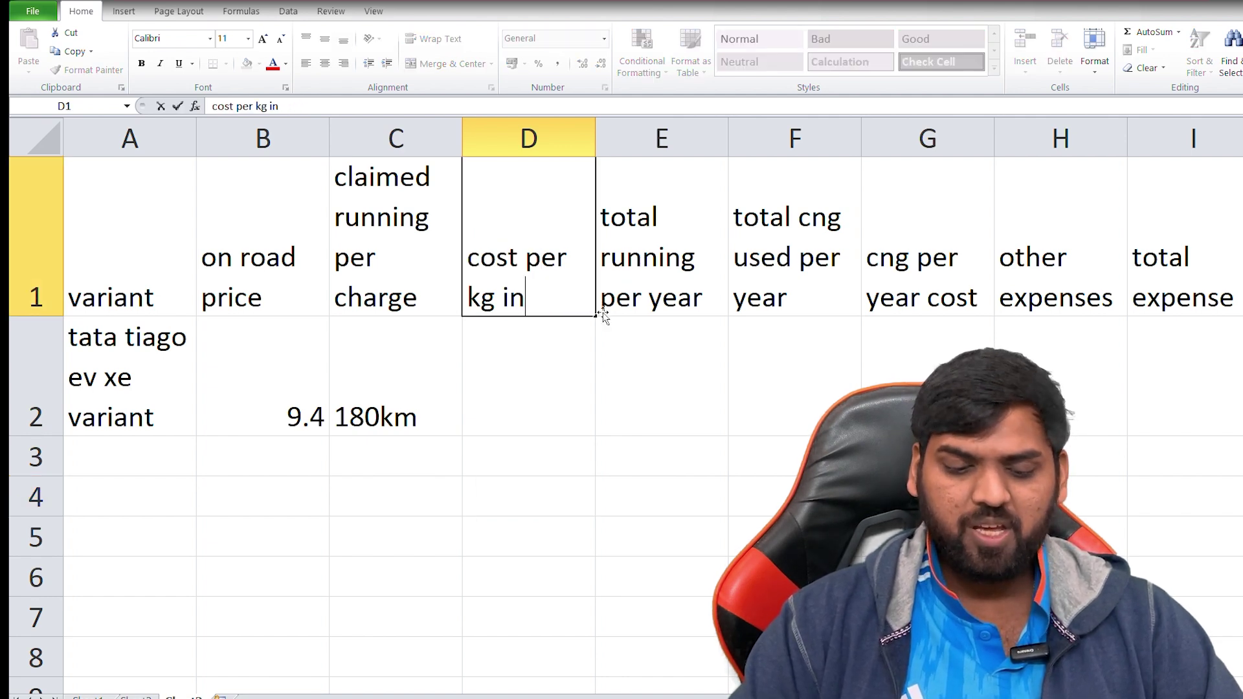
pyautogui.press('BackSpace')
pyautogui.press('BackSpace')
pyautogui.press('BackSpace')
pyautogui.press('BackSpace')
pyautogui.press('BackSpace')
pyautogui.press('BackSpace')
pyautogui.press('BackSpace')
pyautogui.press('BackSpace')
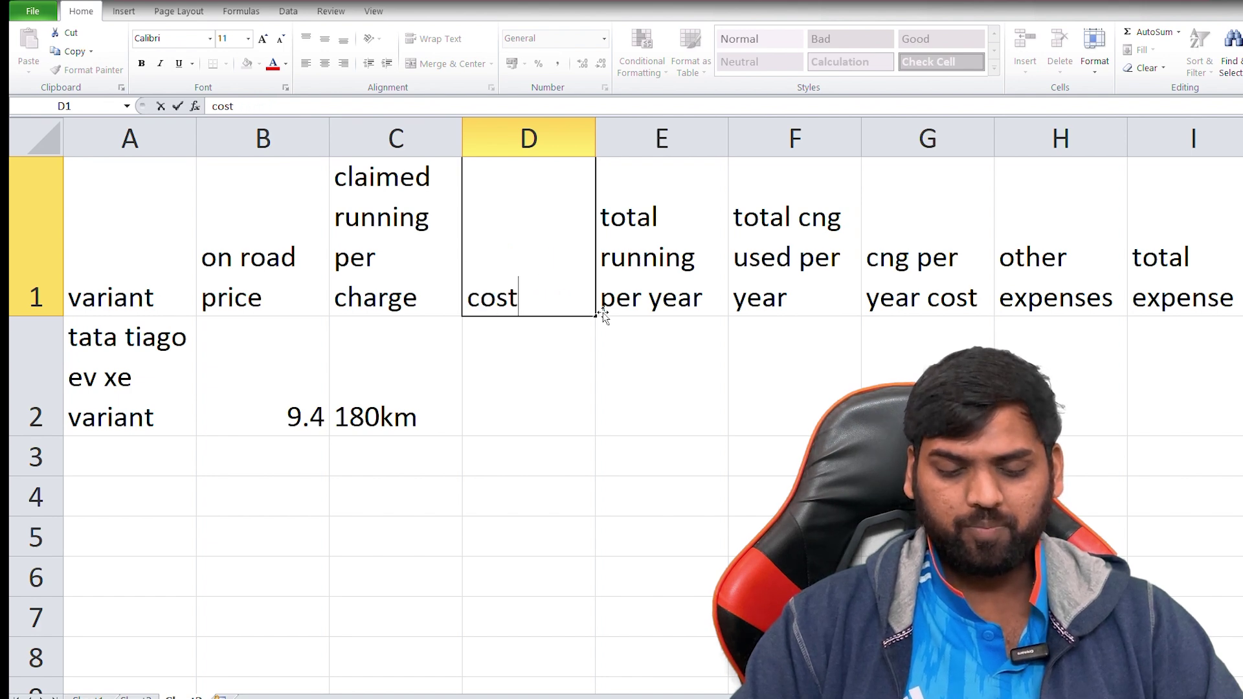
pyautogui.write('uni')
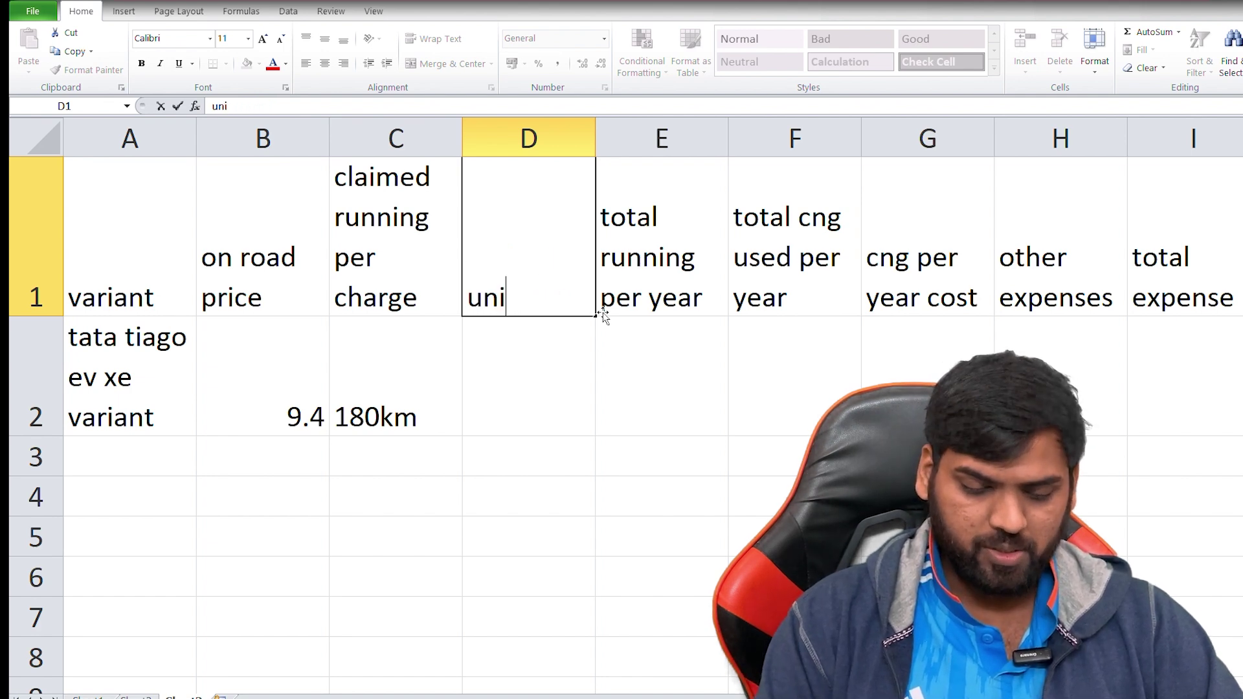
pyautogui.write('ts prin')
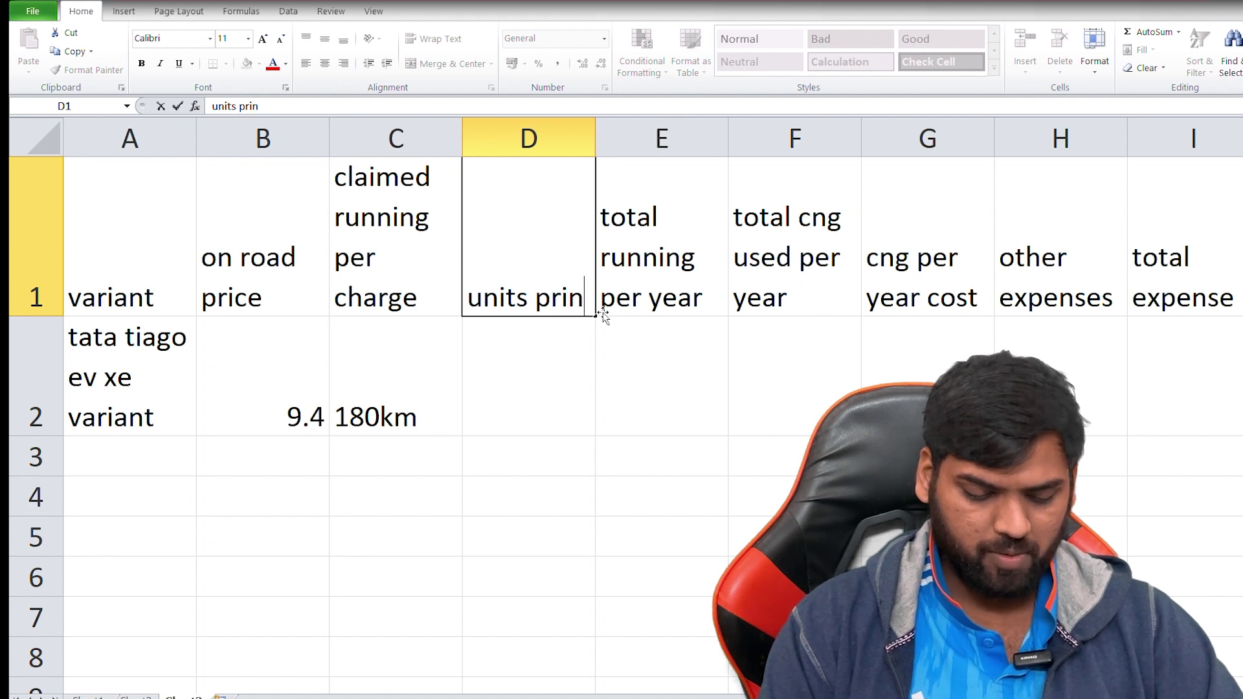
pyautogui.press('BackSpace')
pyautogui.write('ce')
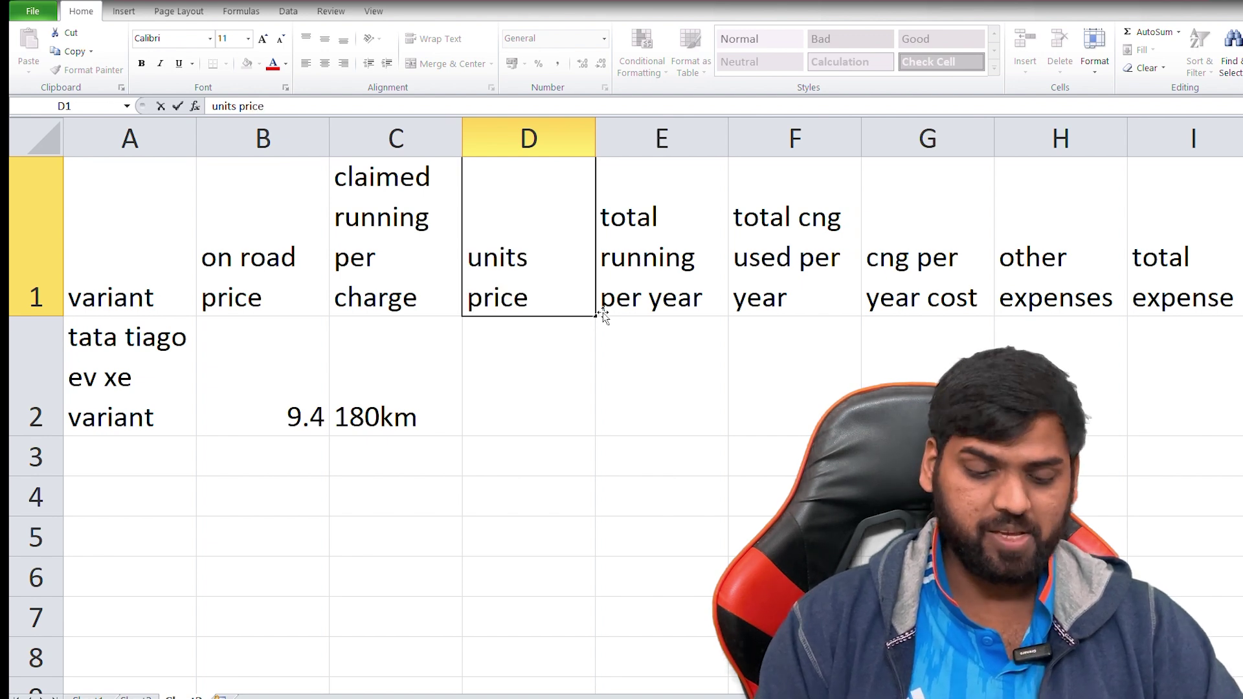
# Enter 7 as the units price in cell D2.
pyautogui.click(568, 406)
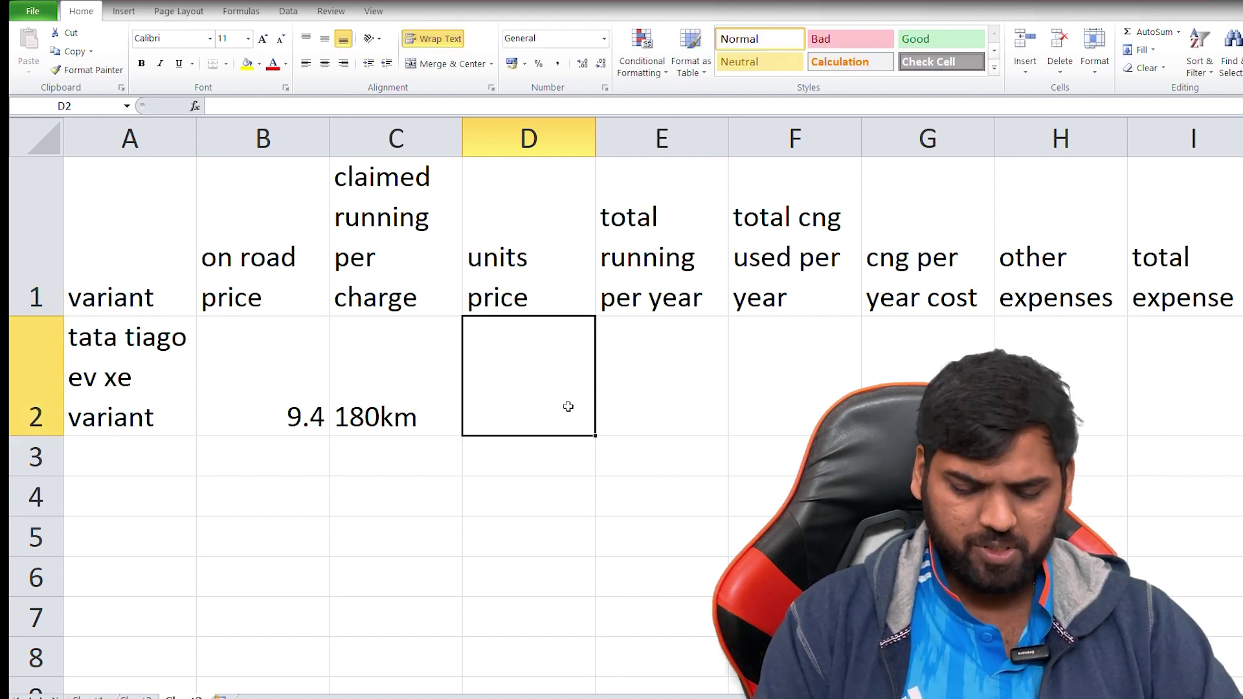
pyautogui.write('7')
pyautogui.click(575, 447)
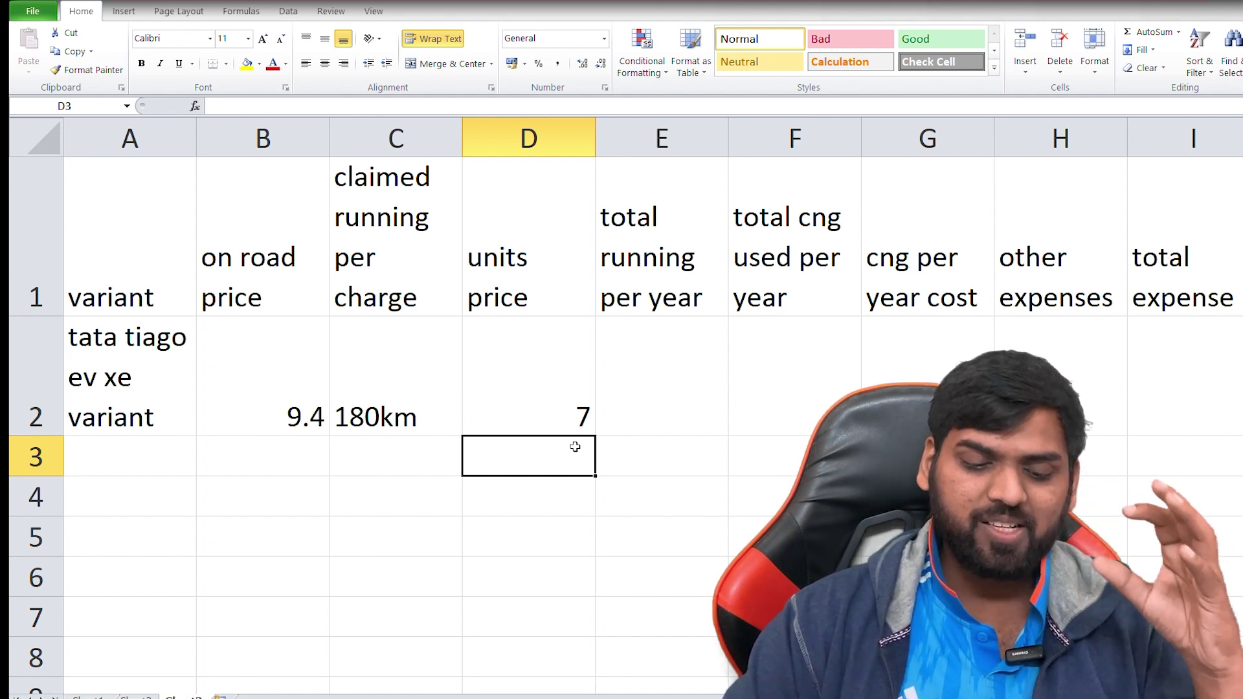
# Enter 30,000 as the total running per year in cell E2.
pyautogui.click(556, 405)
pyautogui.click(635, 401)
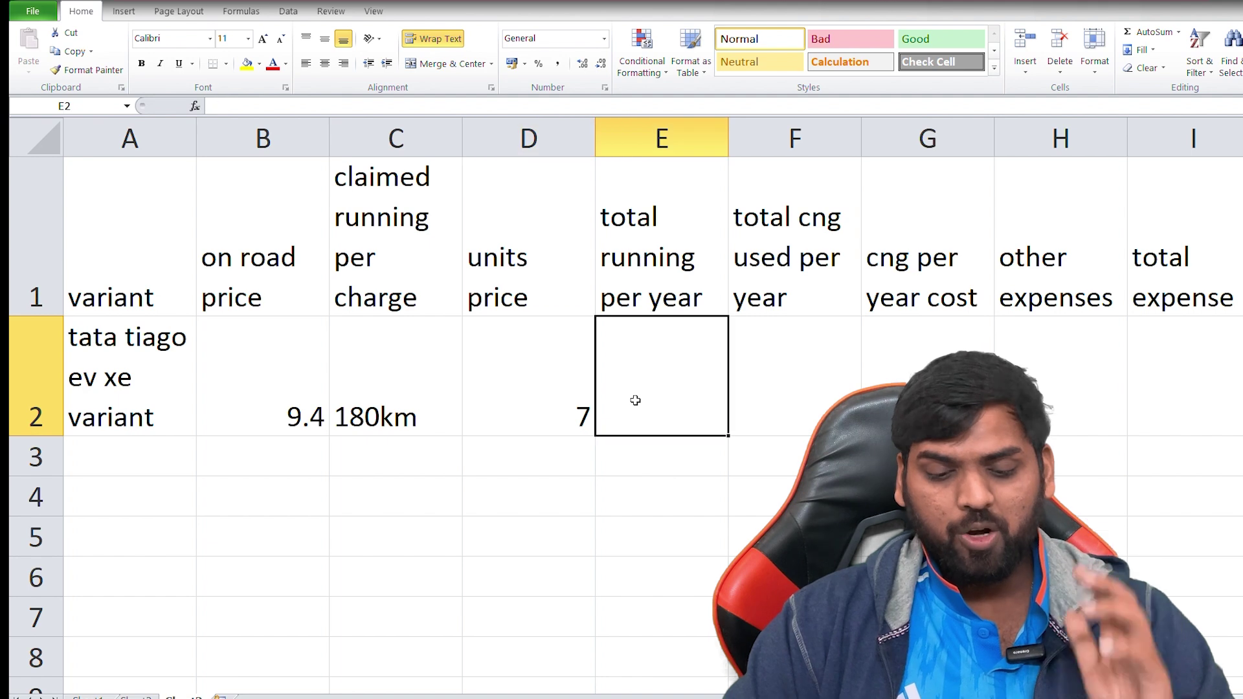
pyautogui.write('30')
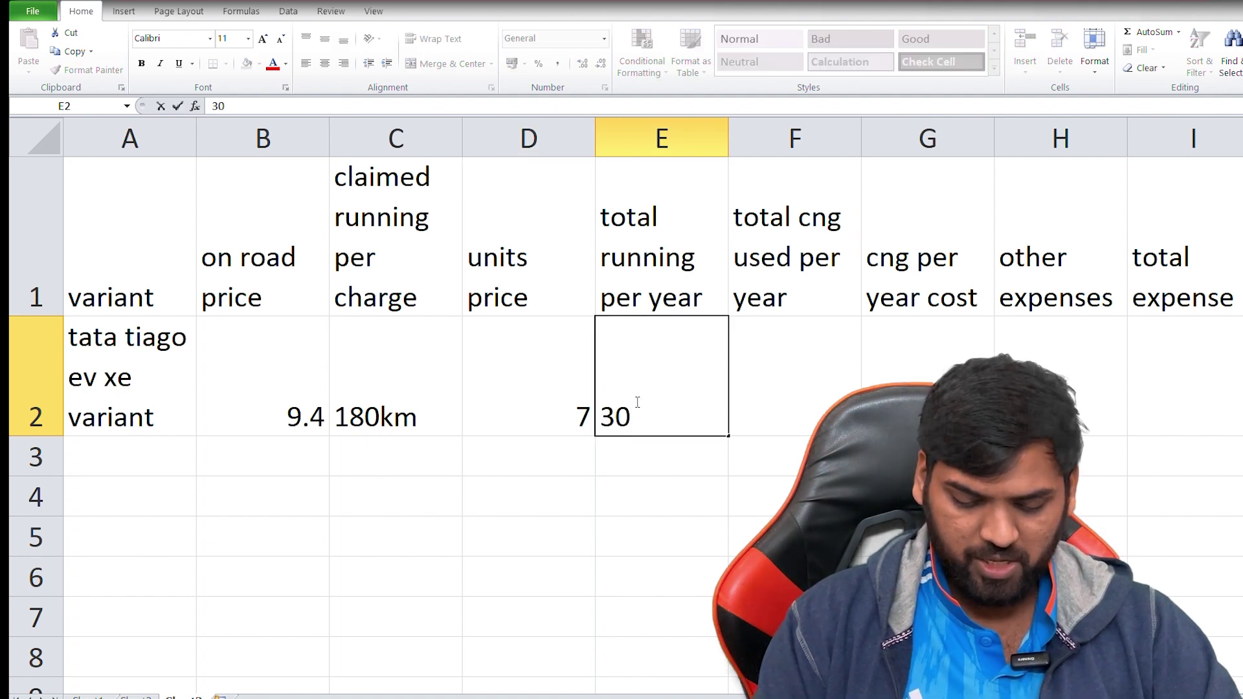
pyautogui.write(',000')
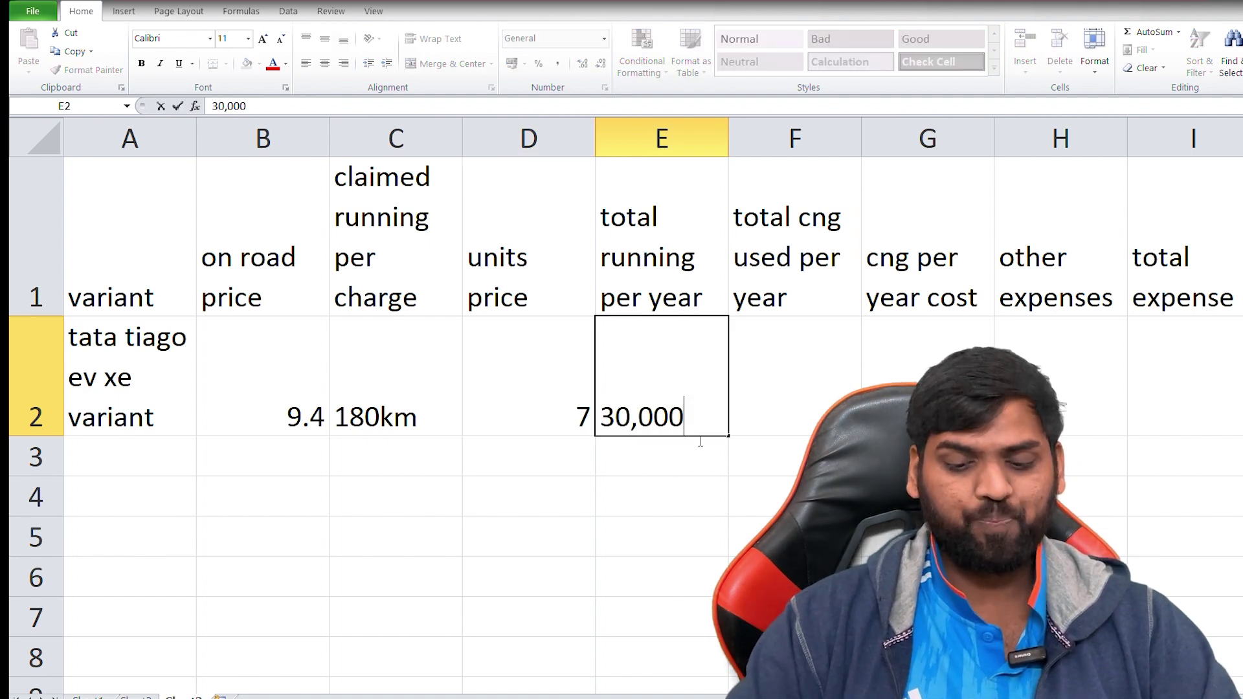
pyautogui.click(744, 485)
# Replace the "total cng used per year" header in cell F1 with "total units used per year".
pyautogui.click(807, 255)
pyautogui.write('total uni')
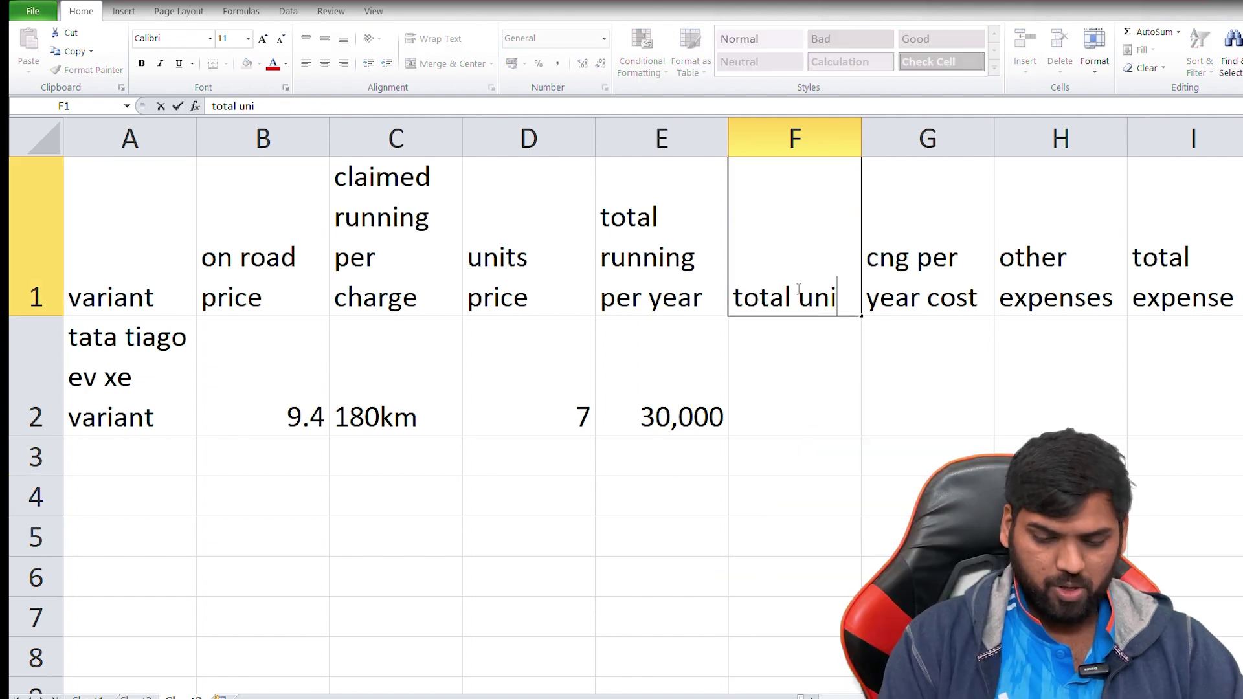
pyautogui.write('ts used')
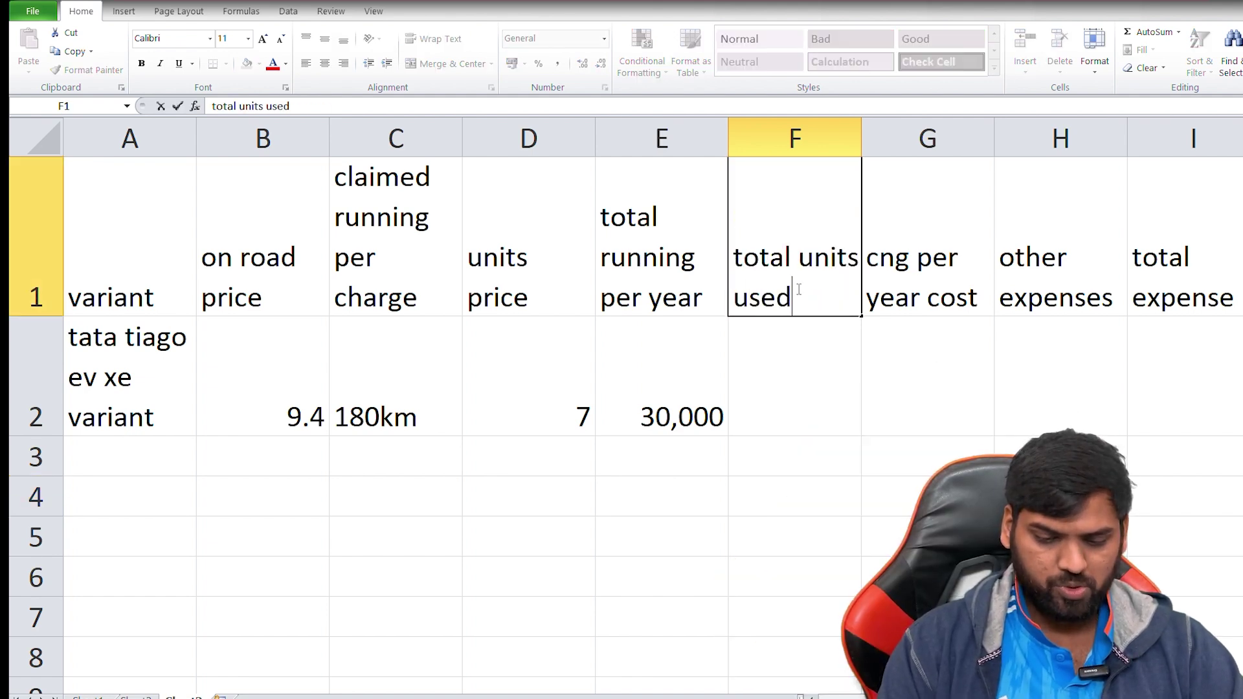
pyautogui.write(' per y')
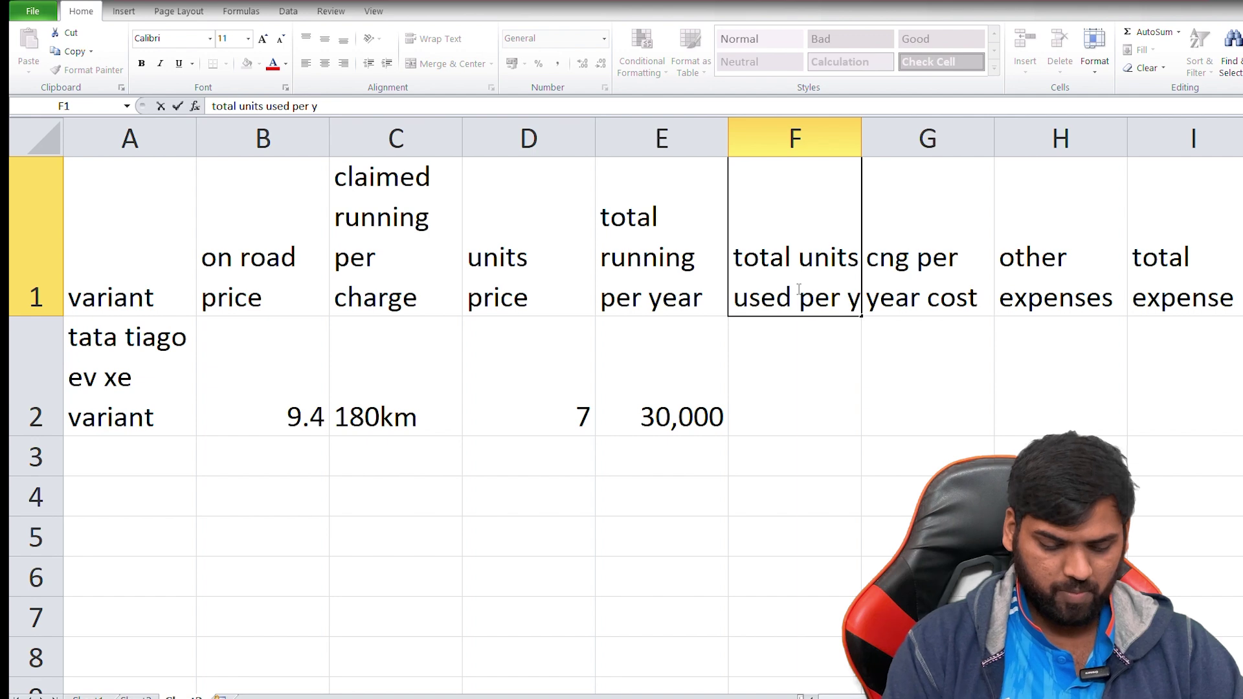
pyautogui.write('ear')
pyautogui.hotkey('ctrl', 'Return')
# Review the total running per year in E2 and the claimed running per charge in C2 for the units calculation.
pyautogui.click(823, 354)
pyautogui.click(748, 447)
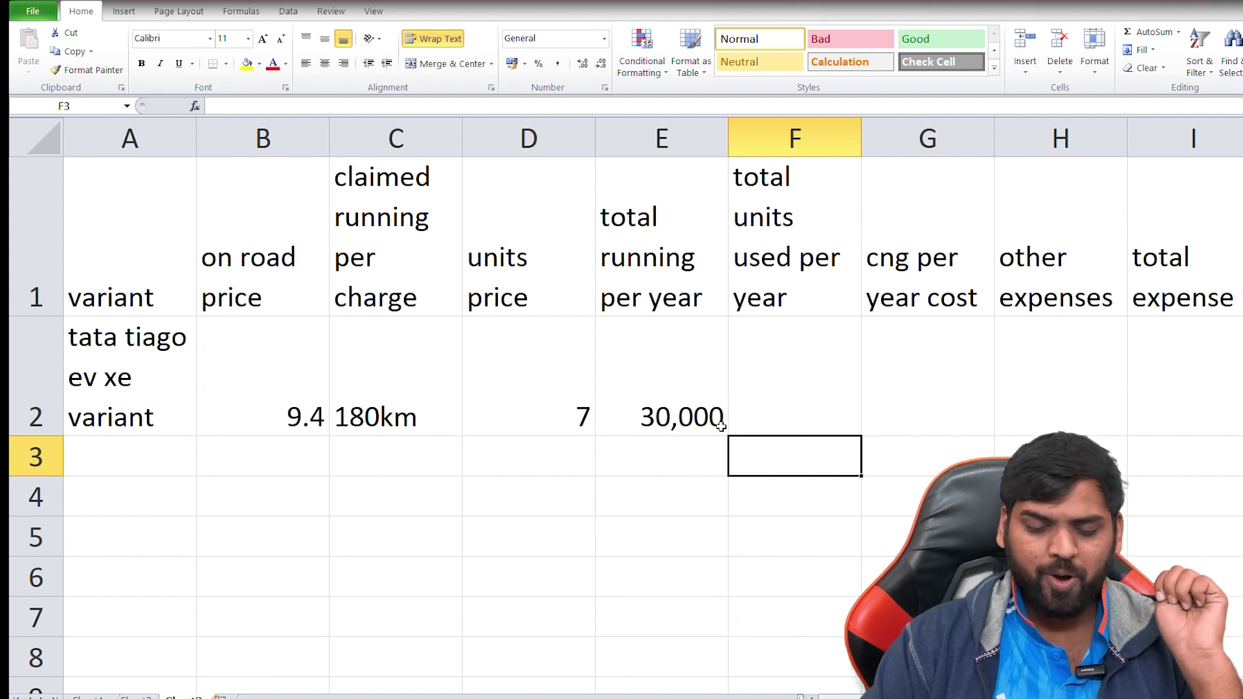
pyautogui.click(721, 427)
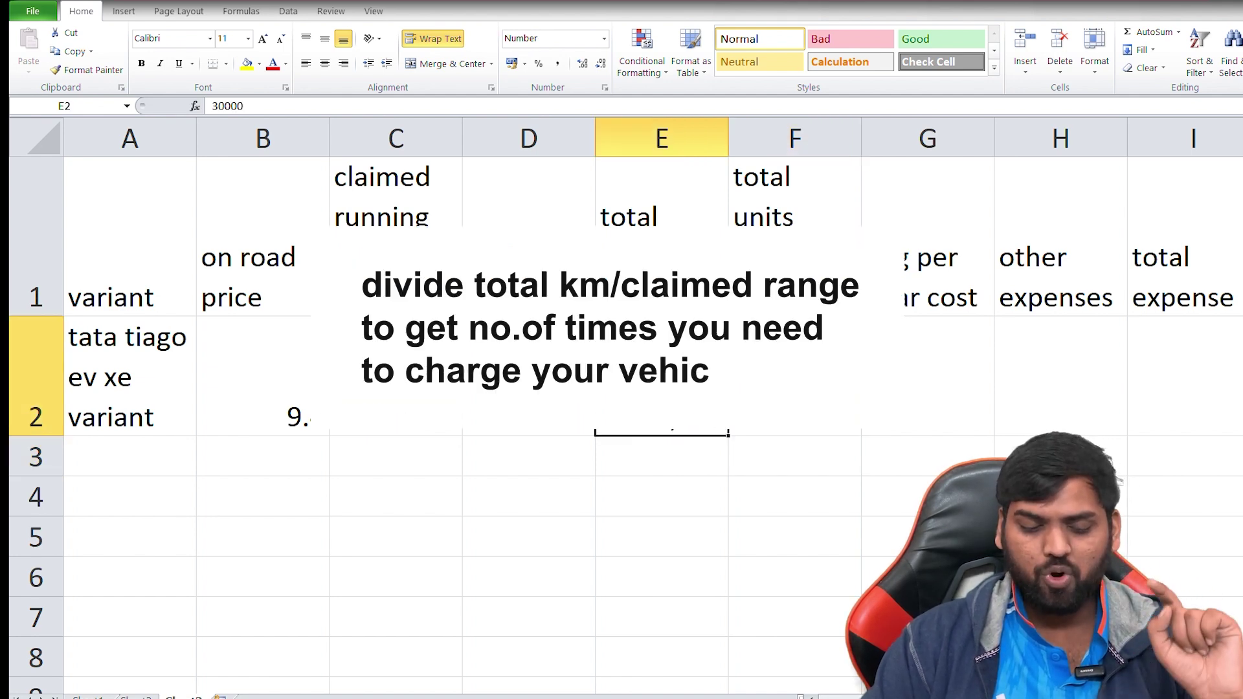
pyautogui.press('Left')
pyautogui.press('Left')
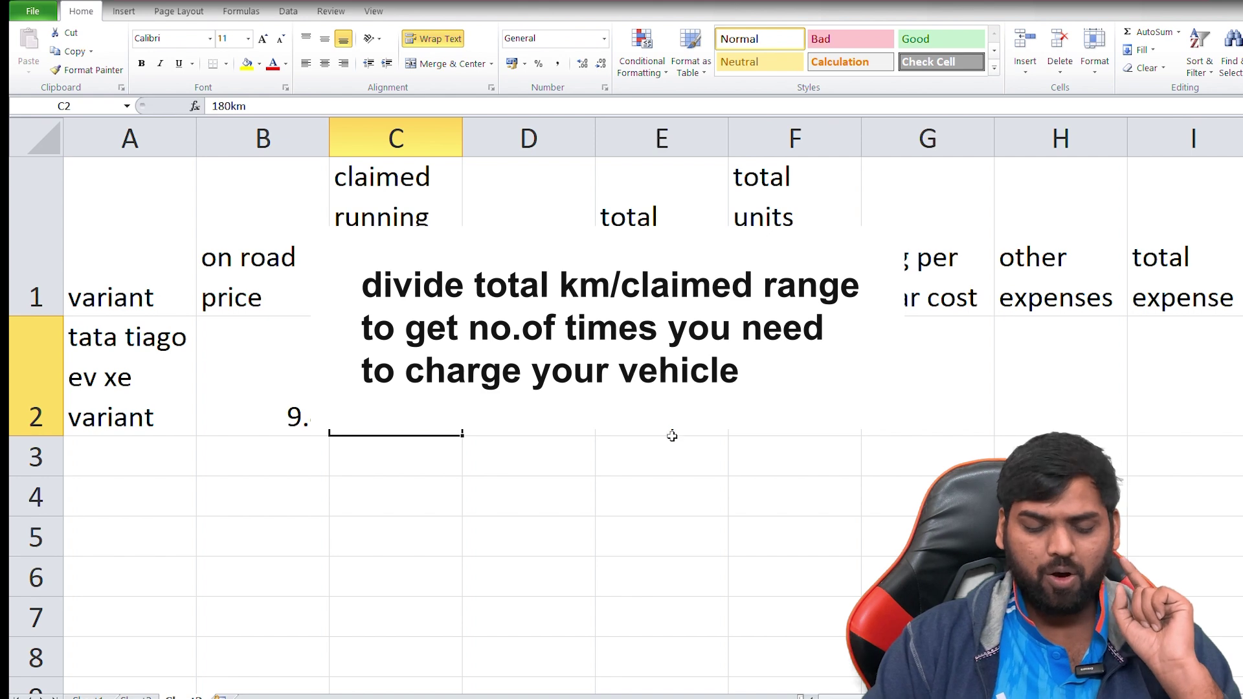
# Enter 167 in cell F2, the total units used per year for the Tata Tiago EV.
pyautogui.press('Right')
pyautogui.press('Right')
pyautogui.press('Right')
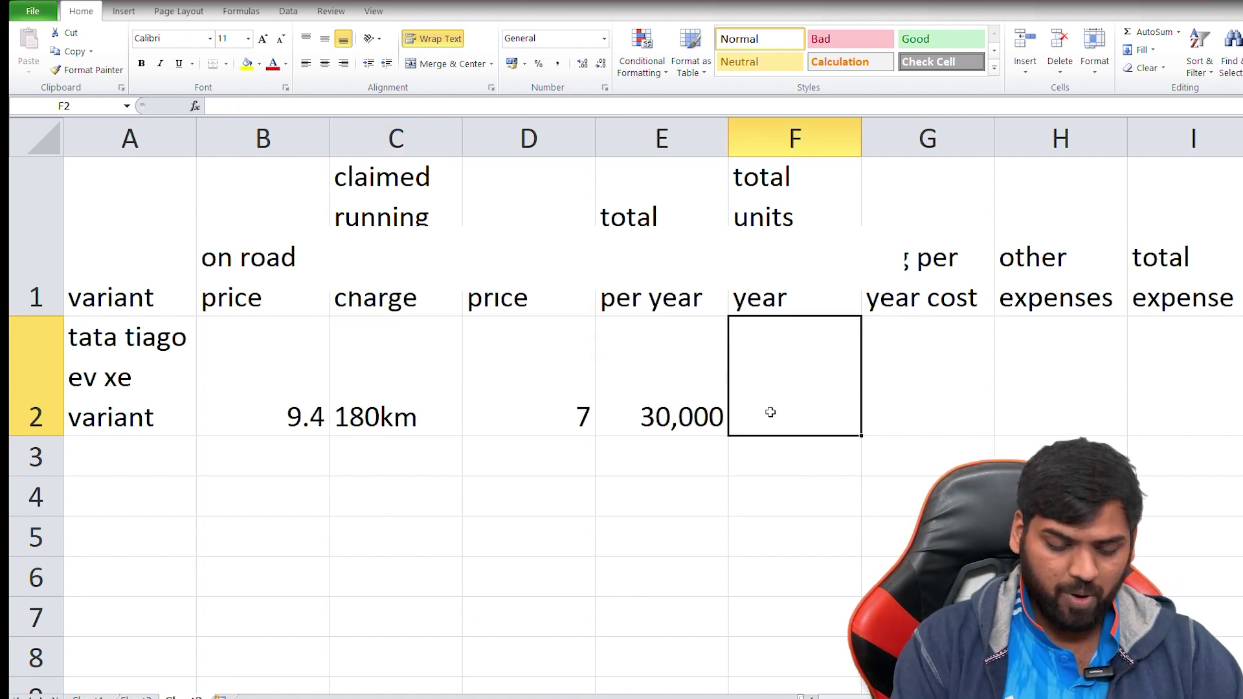
pyautogui.write('167')
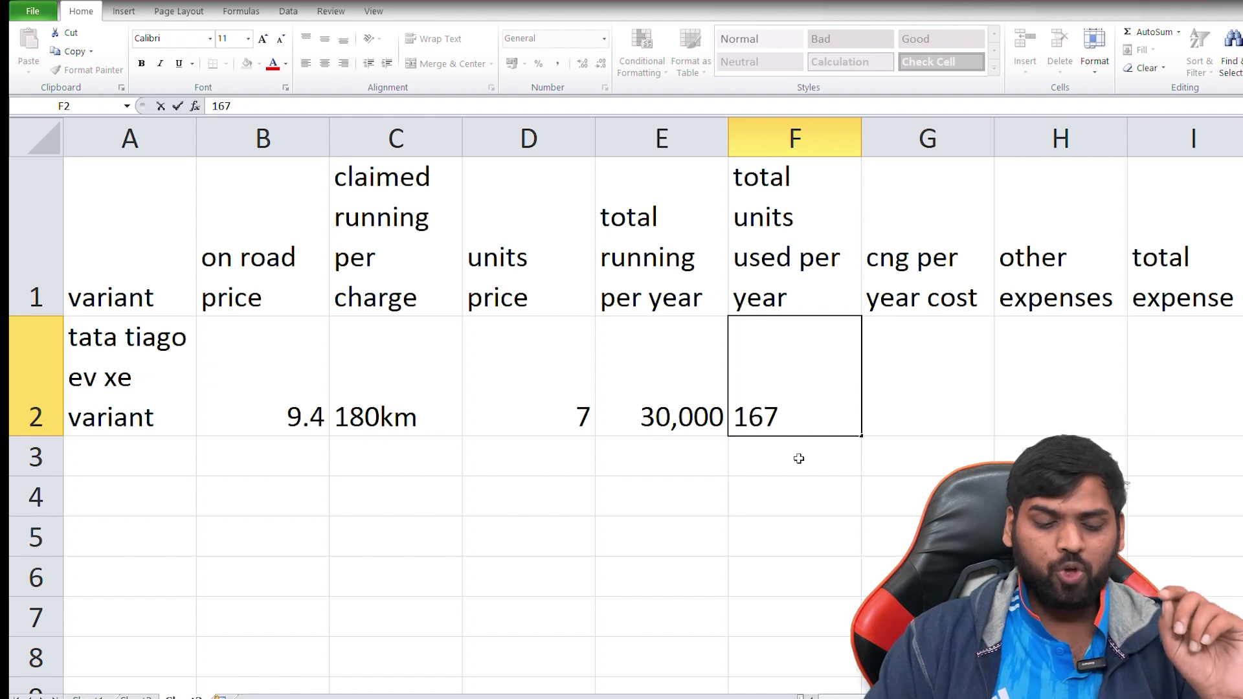
# Append "(19.2kwh)" to the Tata Tiago EV XE variant name in cell A2.
pyautogui.doubleClick(170, 432)
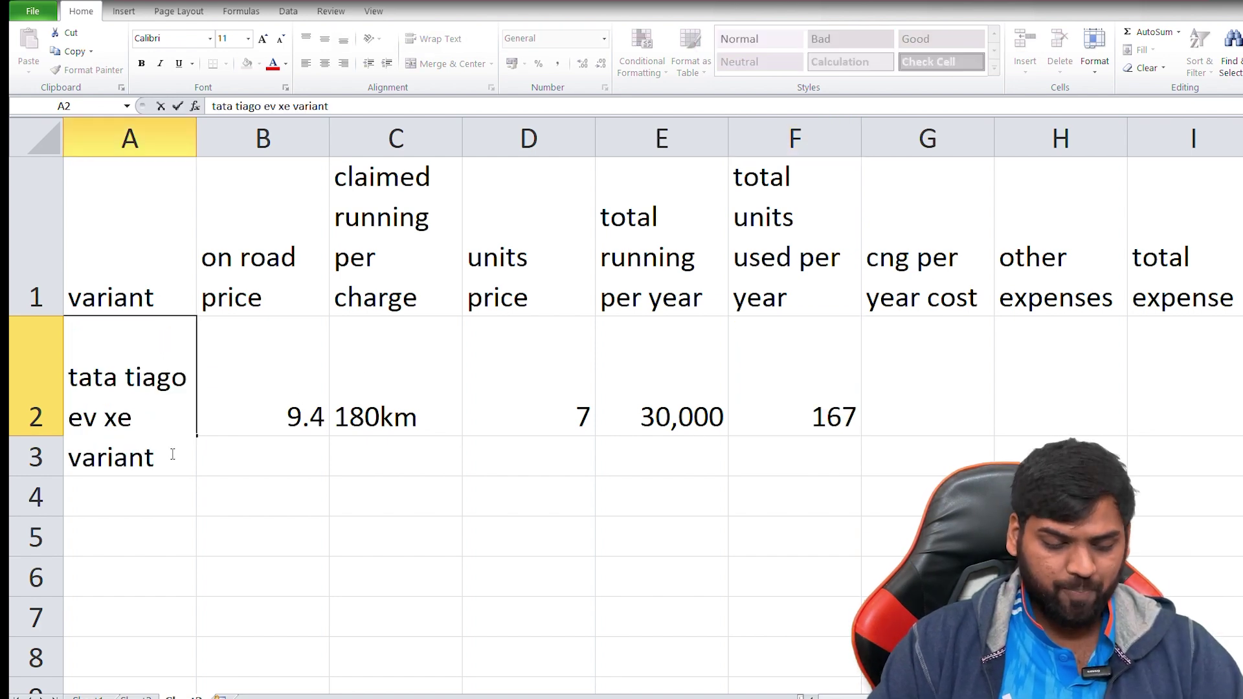
pyautogui.write('()')
pyautogui.press('Left')
pyautogui.write('19.2')
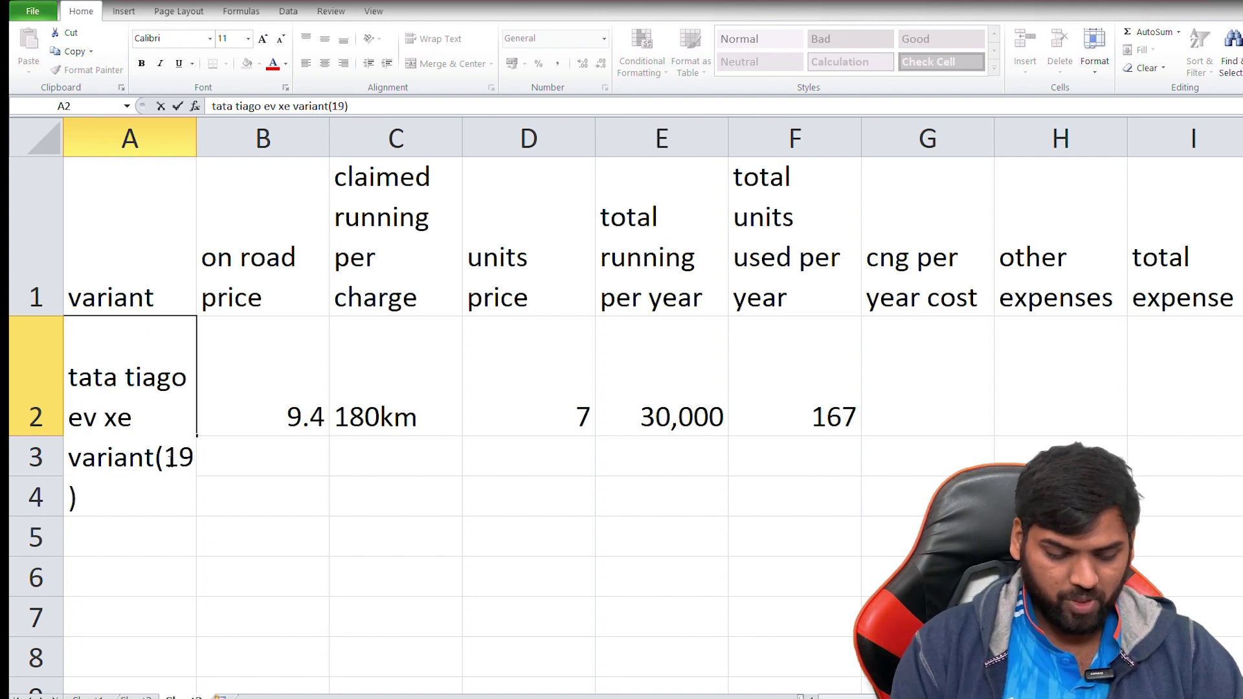
pyautogui.write('kwh')
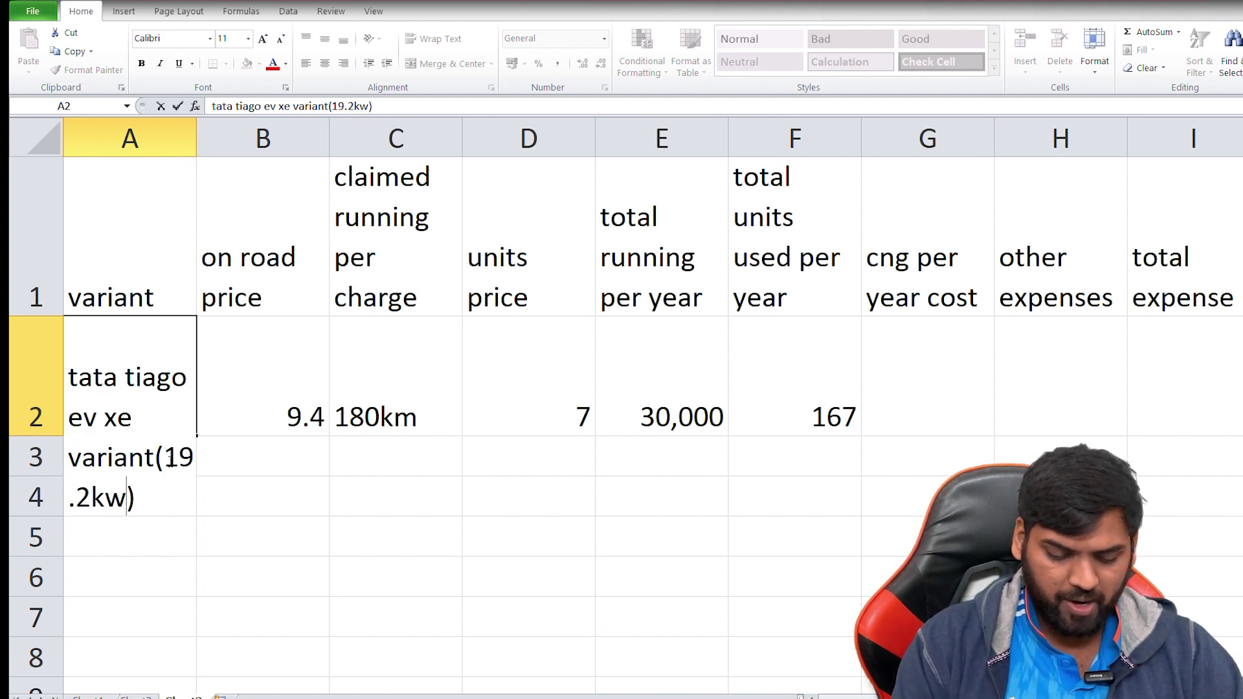
pyautogui.click(195, 524)
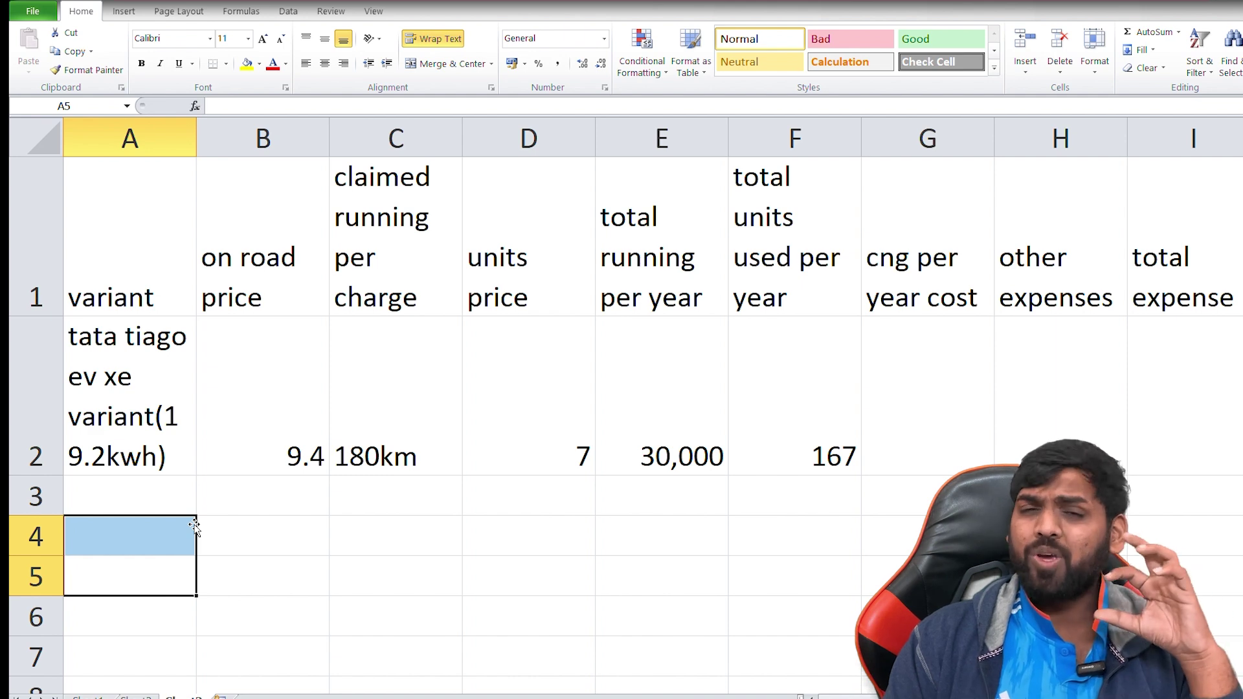
# Extend the total units used per year entry in cell F2 to read "167x20units=3340".
pyautogui.doubleClick(853, 466)
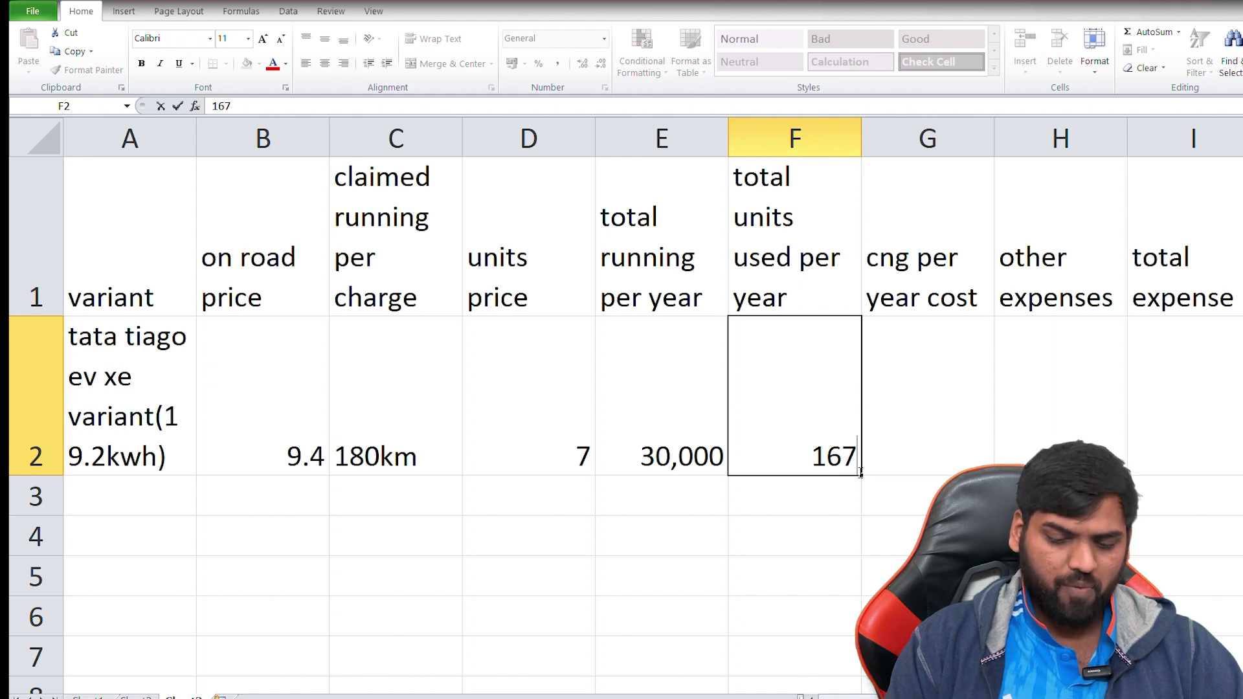
pyautogui.write('x')
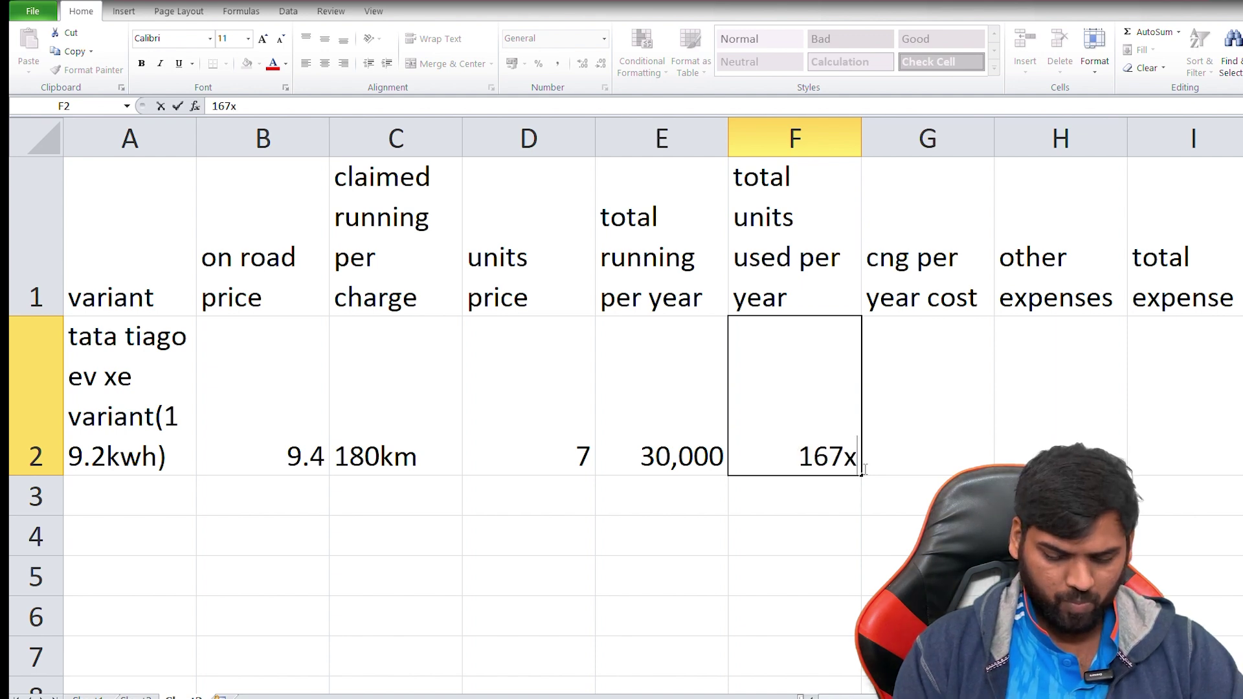
pyautogui.write('20uni')
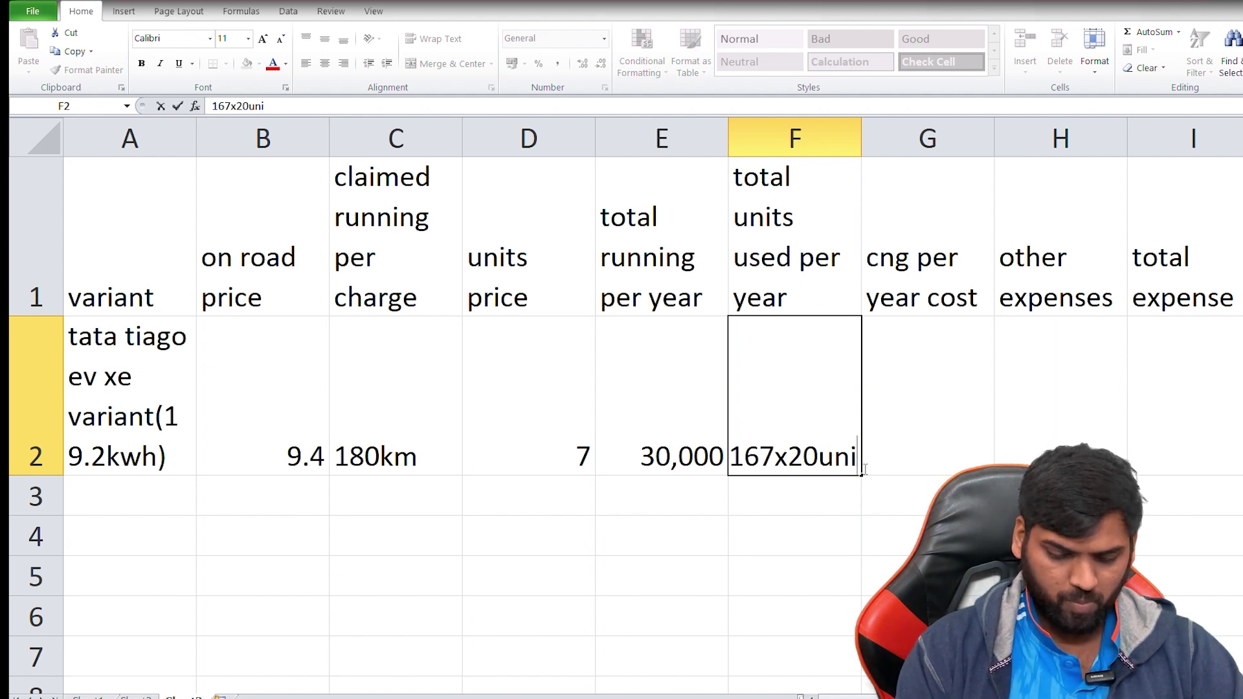
pyautogui.write('ts=3340')
pyautogui.click(847, 533)
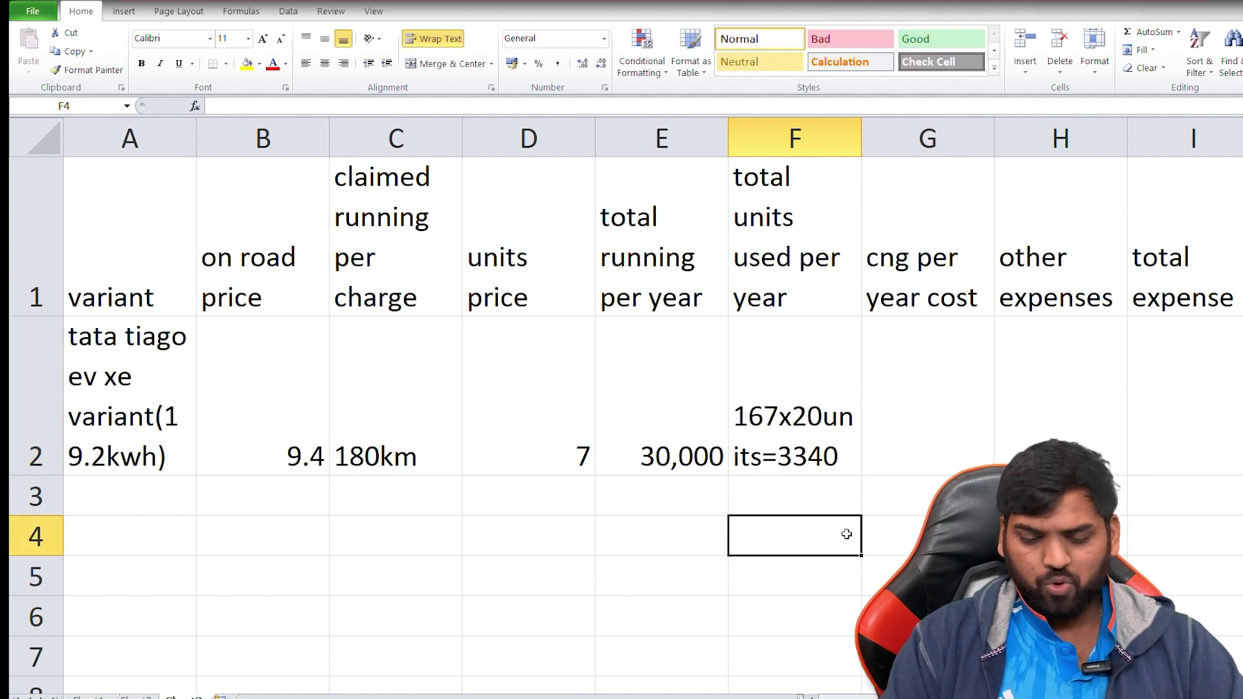
# Replace the G1 header with "total running cost per year" and enter 23,380 in cell G2.
pyautogui.click(834, 461)
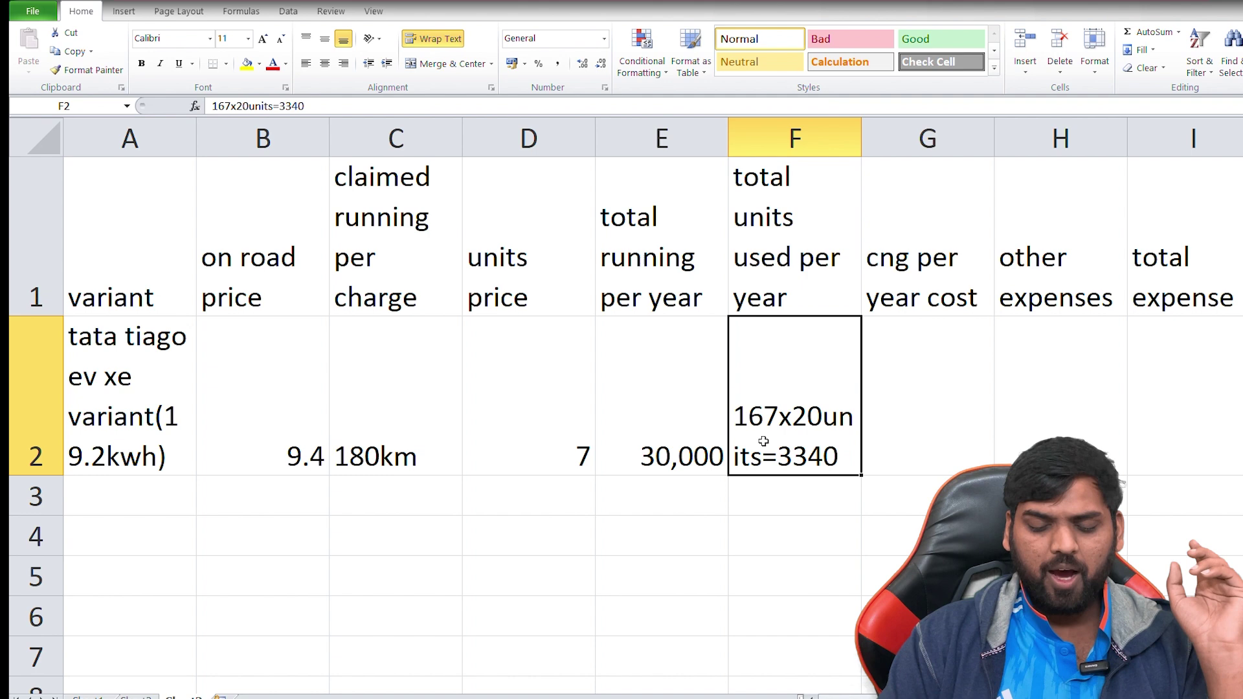
pyautogui.click(709, 463)
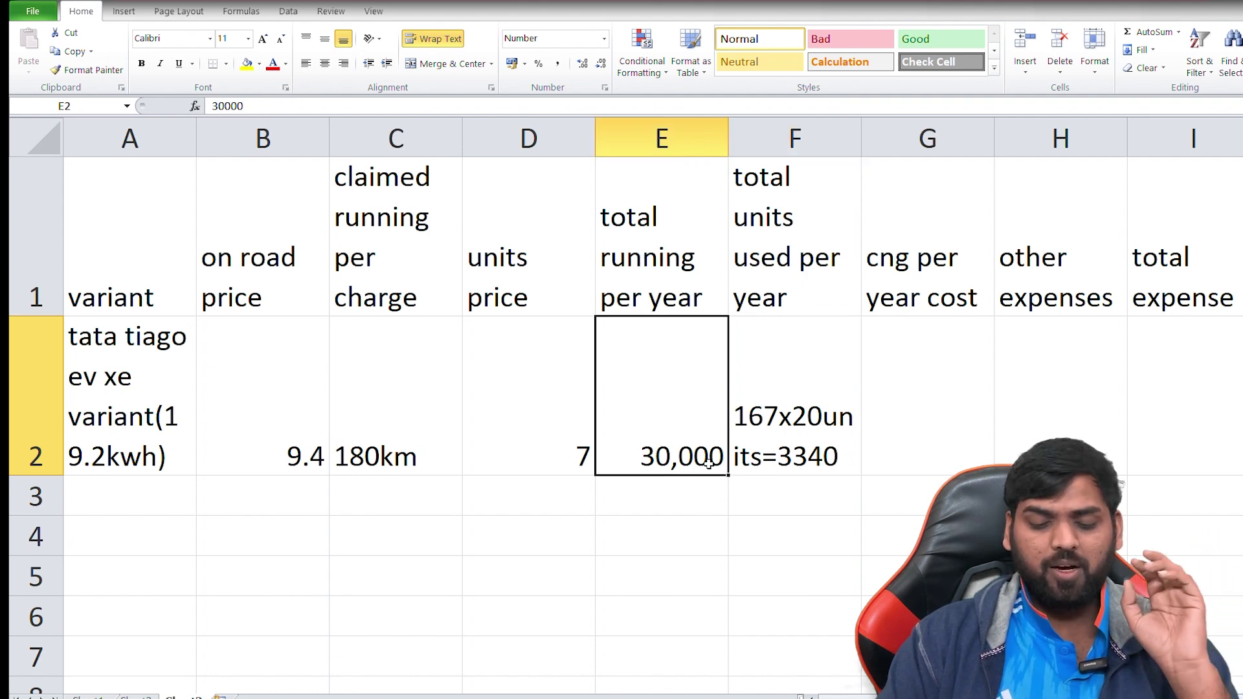
pyautogui.click(822, 461)
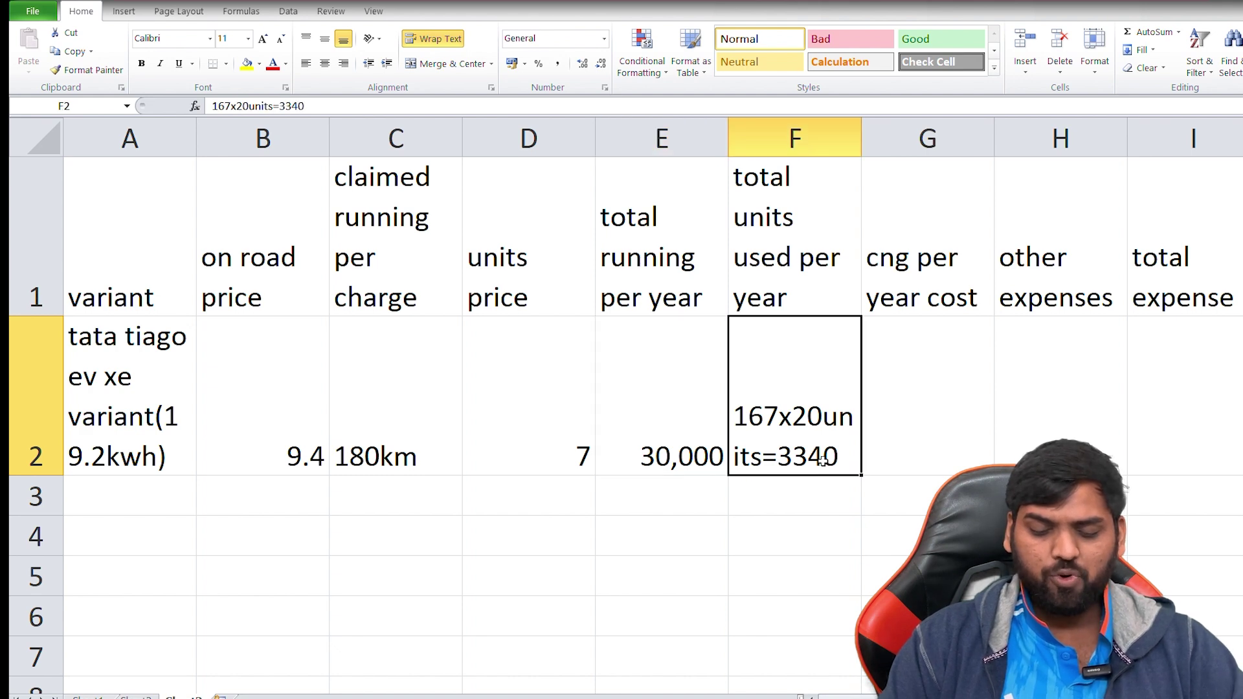
pyautogui.click(570, 471)
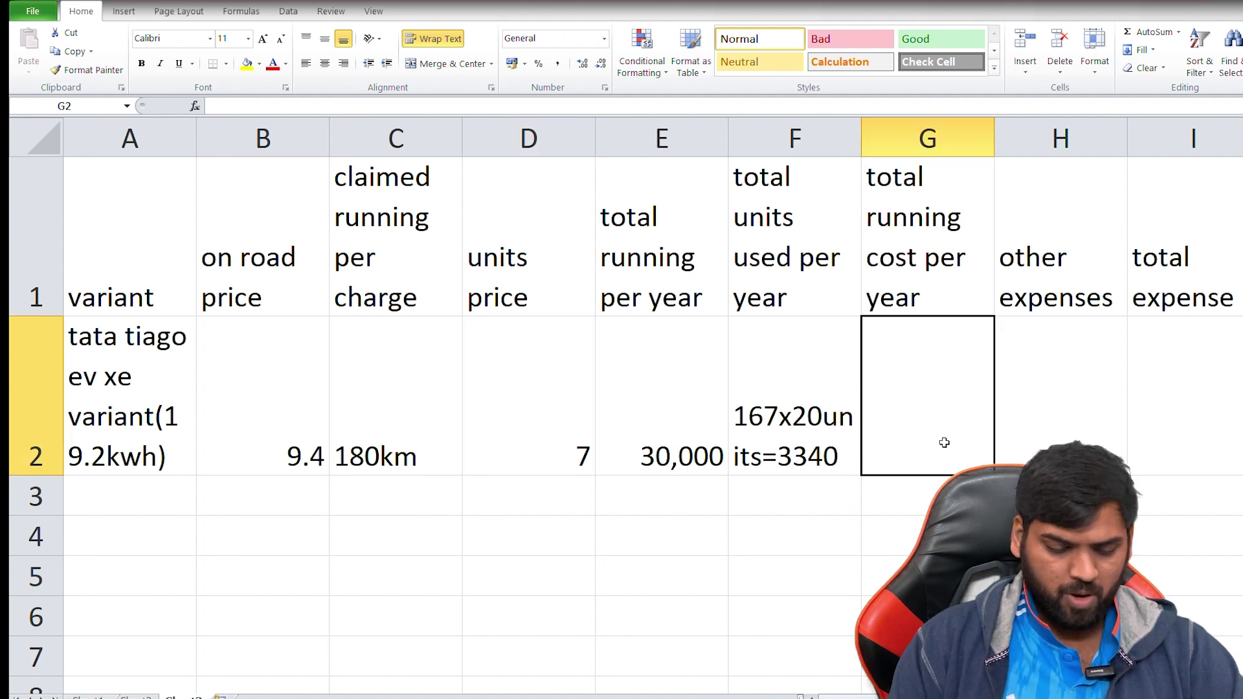
pyautogui.write('23,')
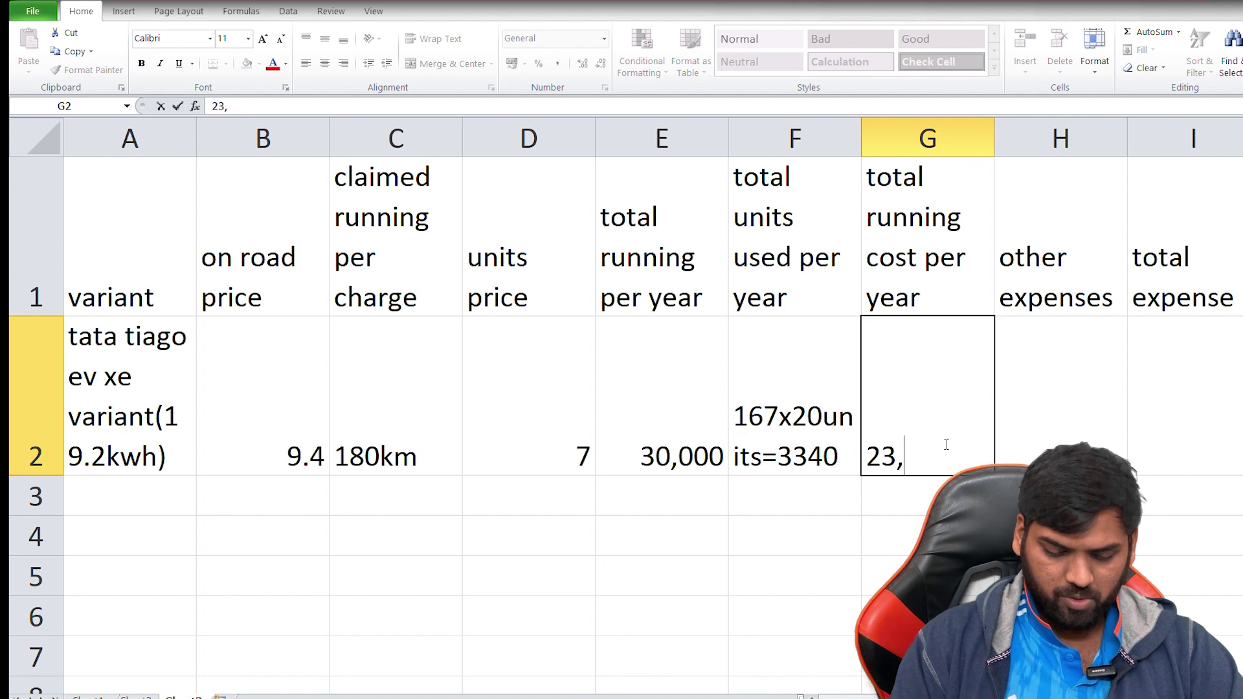
pyautogui.write('380')
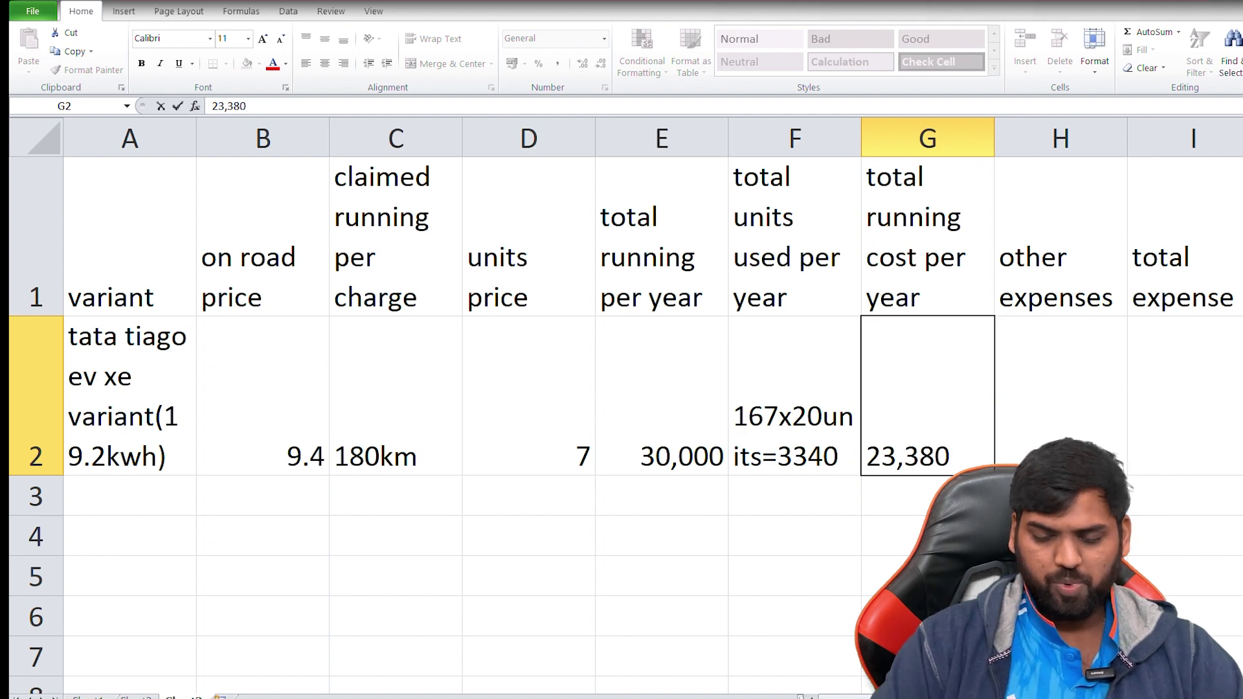
pyautogui.click(1060, 536)
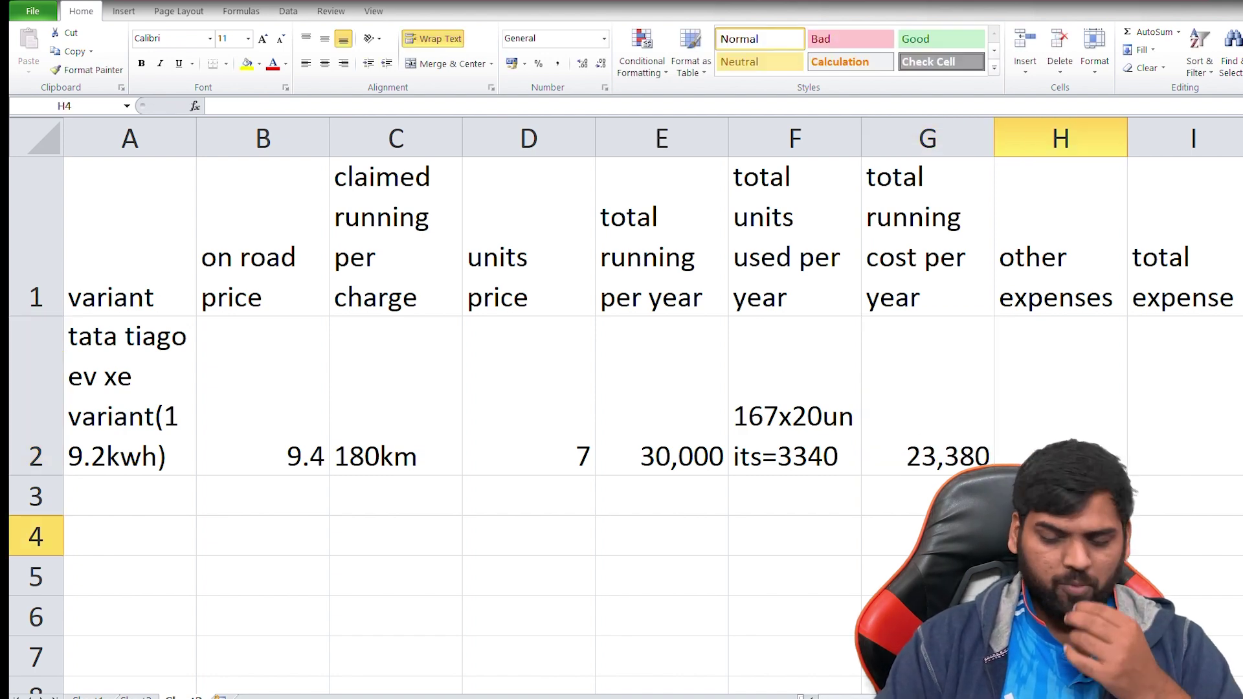
# Enter 3000 as the other expenses in cell H2 and 26,380 as the total expense in cell I2.
pyautogui.click(1060, 395)
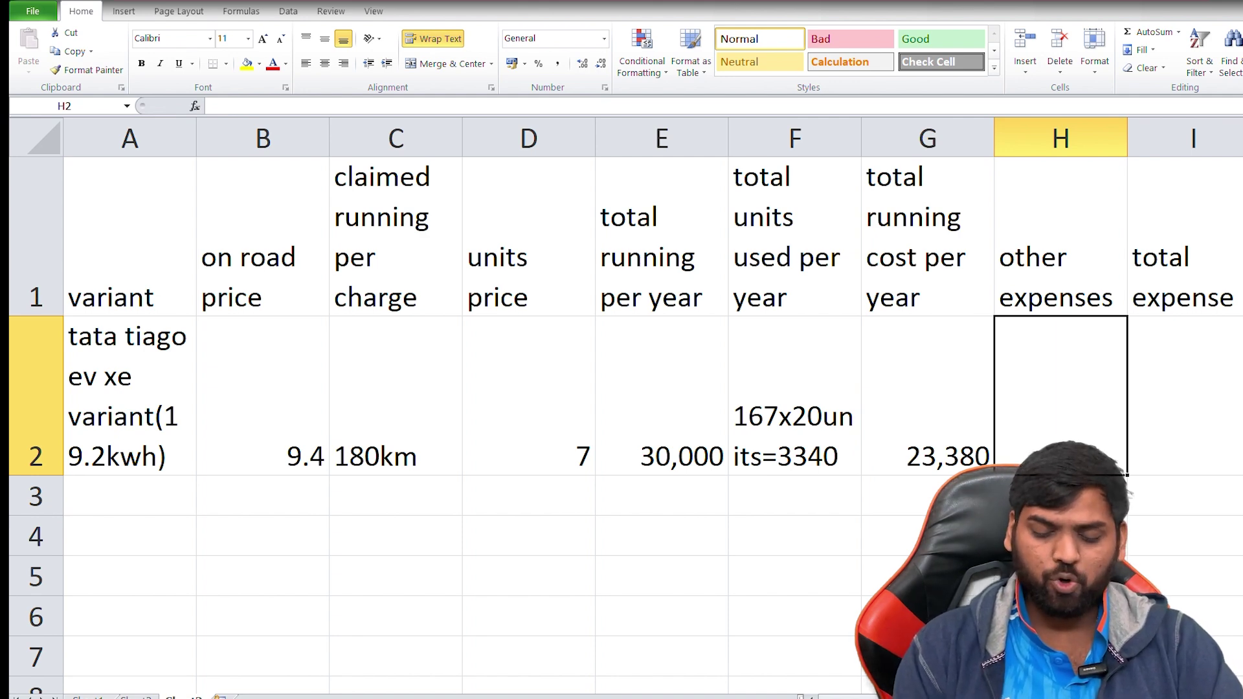
pyautogui.write('3000')
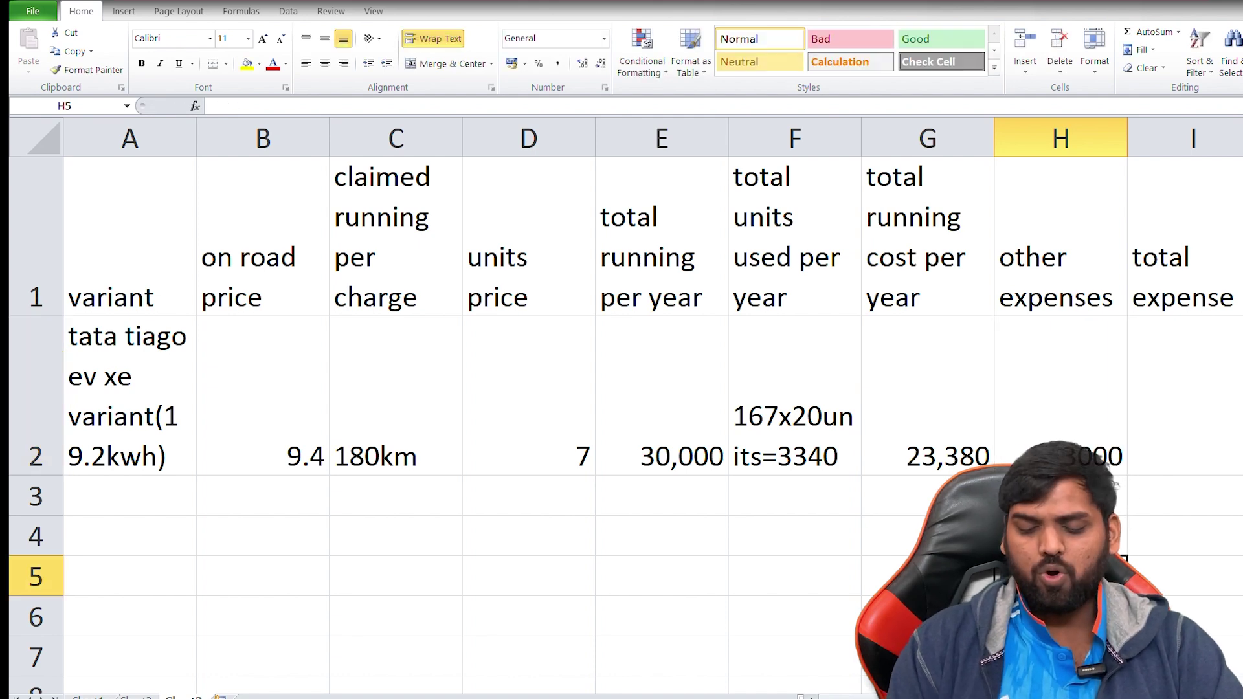
pyautogui.click(1207, 436)
pyautogui.write('26,3')
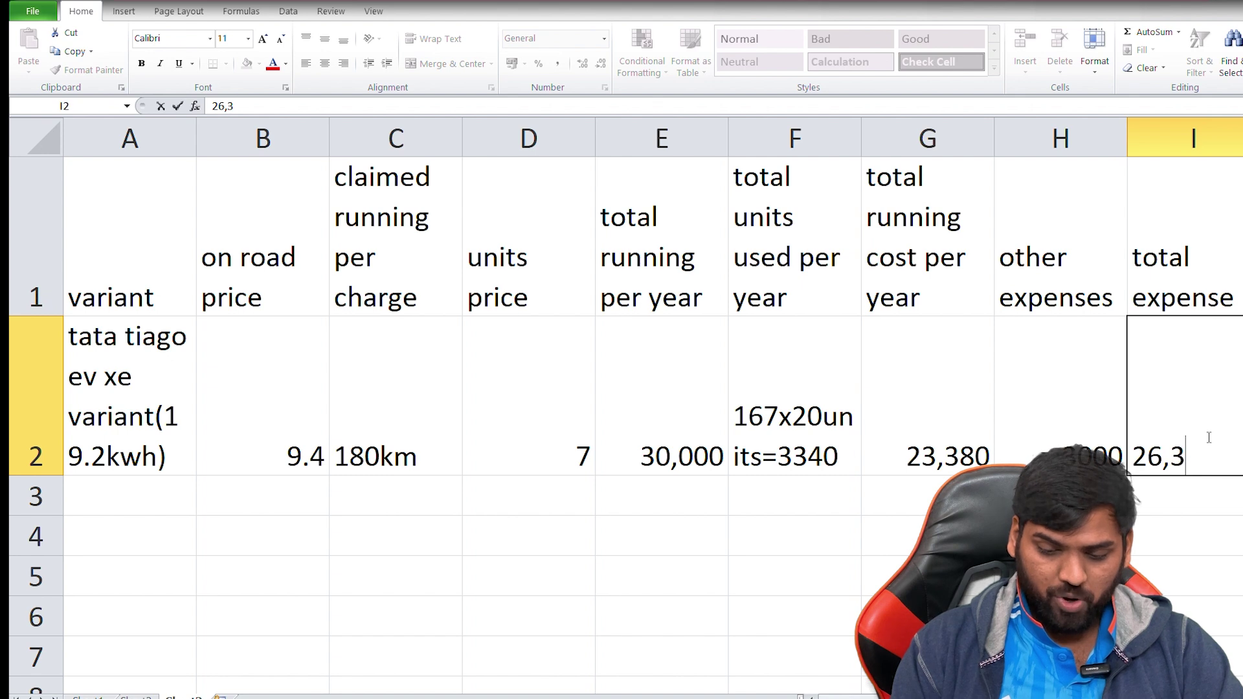
pyautogui.write('80')
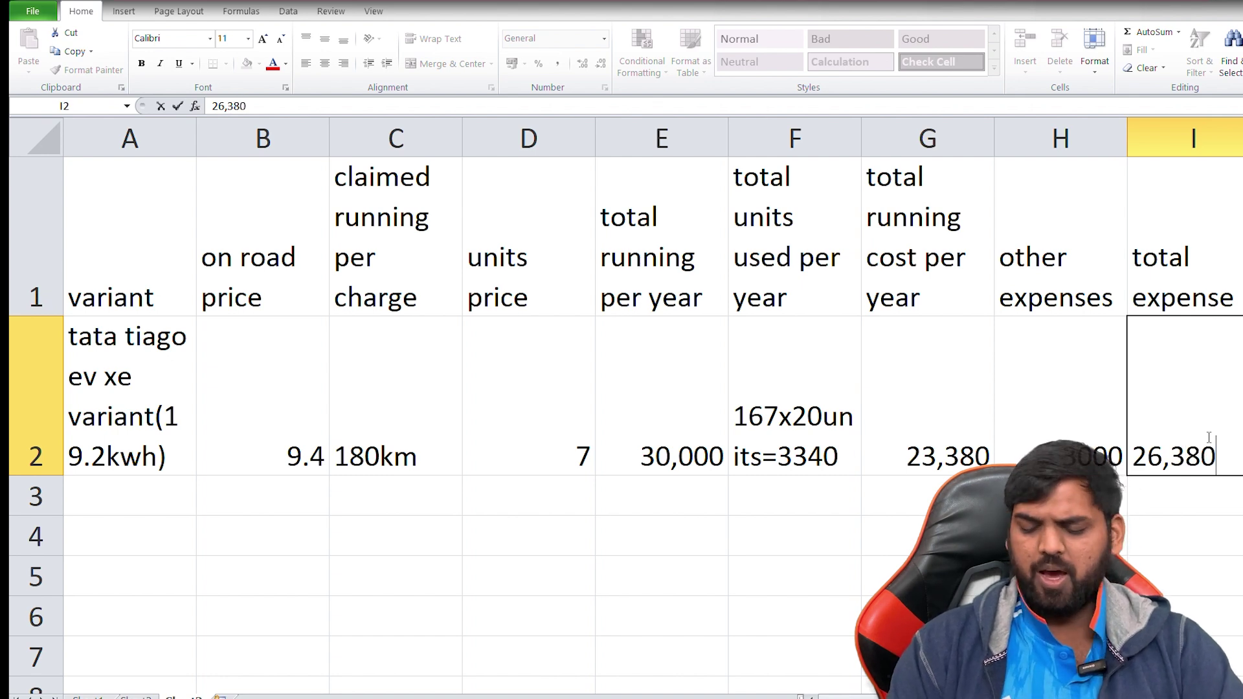
pyautogui.press('Return')
pyautogui.click(1219, 463)
pyautogui.click(1087, 286)
pyautogui.hotkey('shift', 'Right')
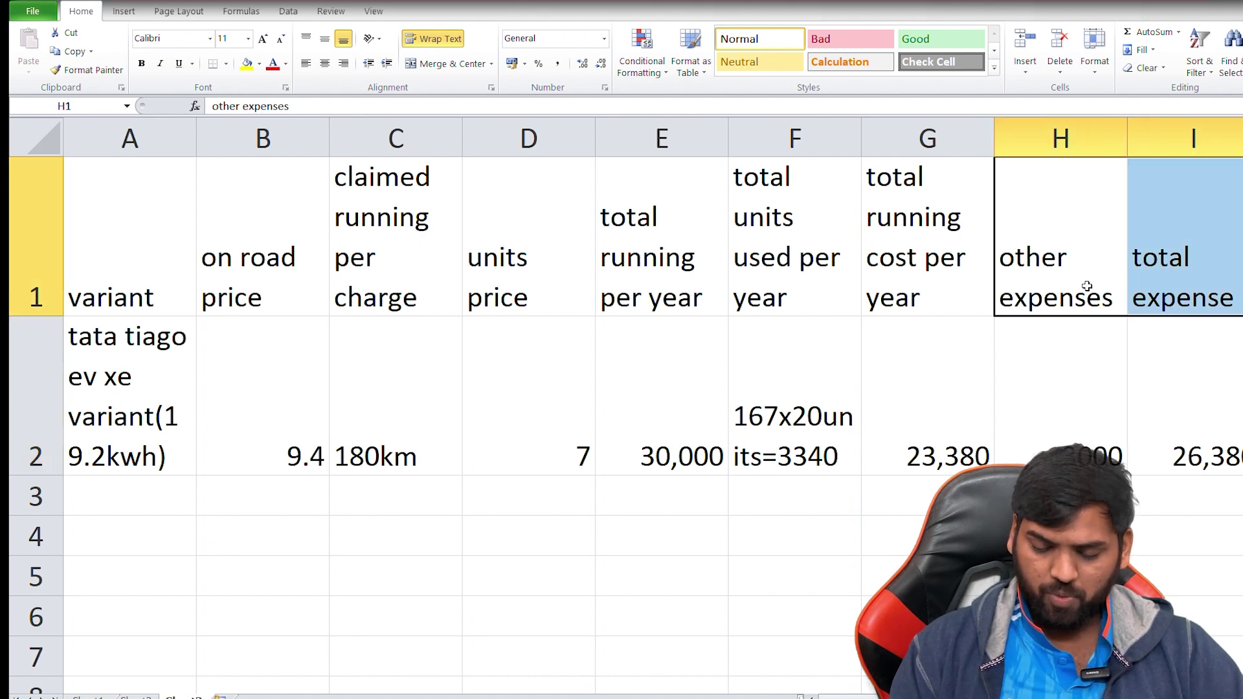
pyautogui.click(1194, 299)
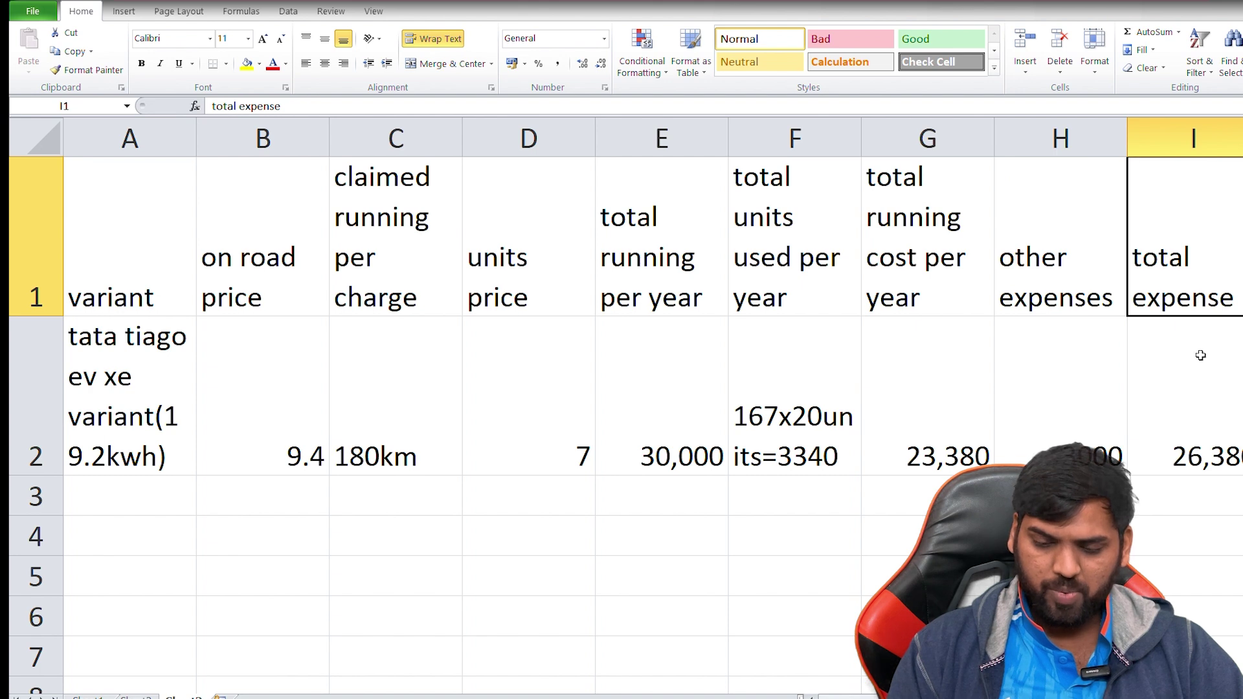
# Copy the whole Tata Tiago EV table with its headers, range A1:I2.
pyautogui.click(157, 260)
pyautogui.hotkey('shift', 'Right')
pyautogui.hotkey('shift', 'Right')
pyautogui.hotkey('shift', 'Right')
pyautogui.hotkey('shift', 'Right')
pyautogui.hotkey('shift', 'Right')
pyautogui.hotkey('shift', 'Right')
pyautogui.hotkey('shift', 'Right')
pyautogui.hotkey('shift', 'Right')
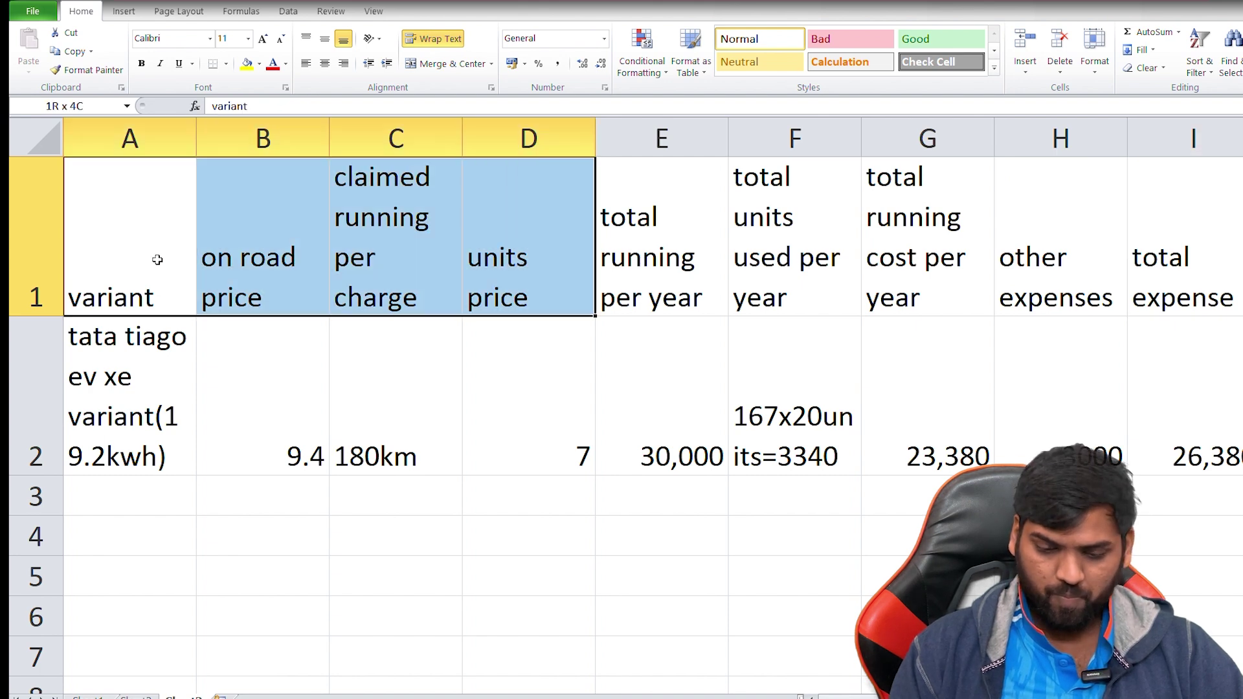
pyautogui.hotkey('shift', 'Down')
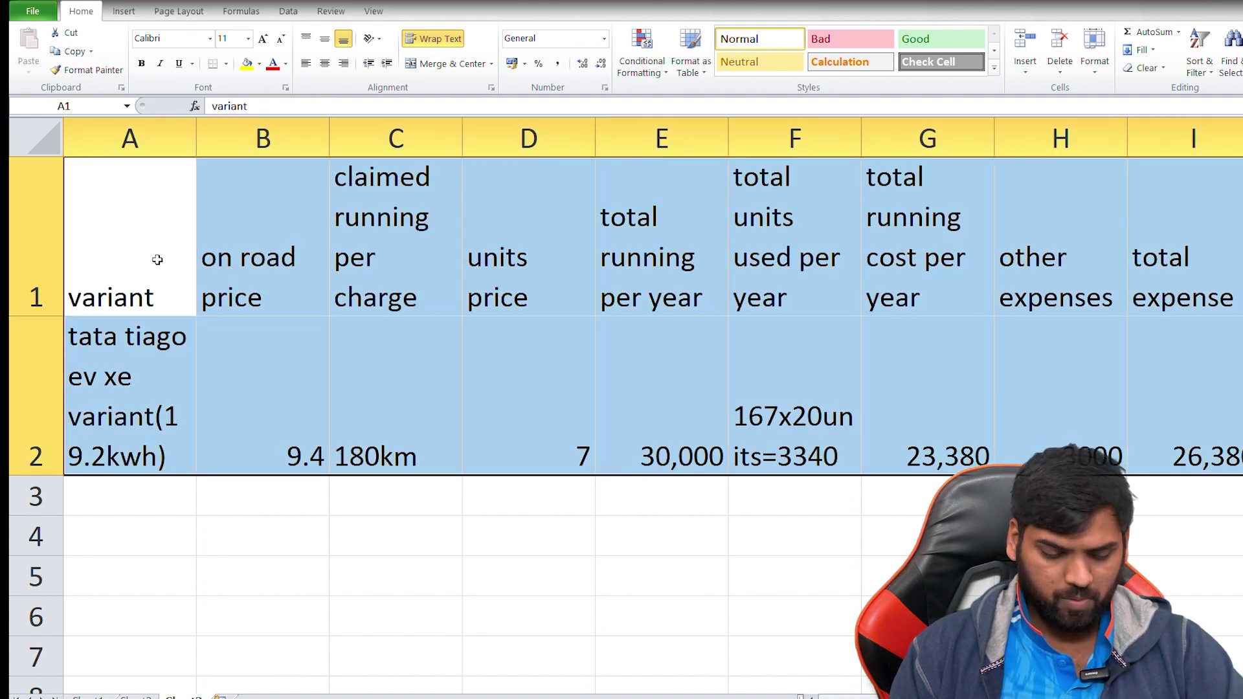
pyautogui.hotkey('ctrl', 'c')
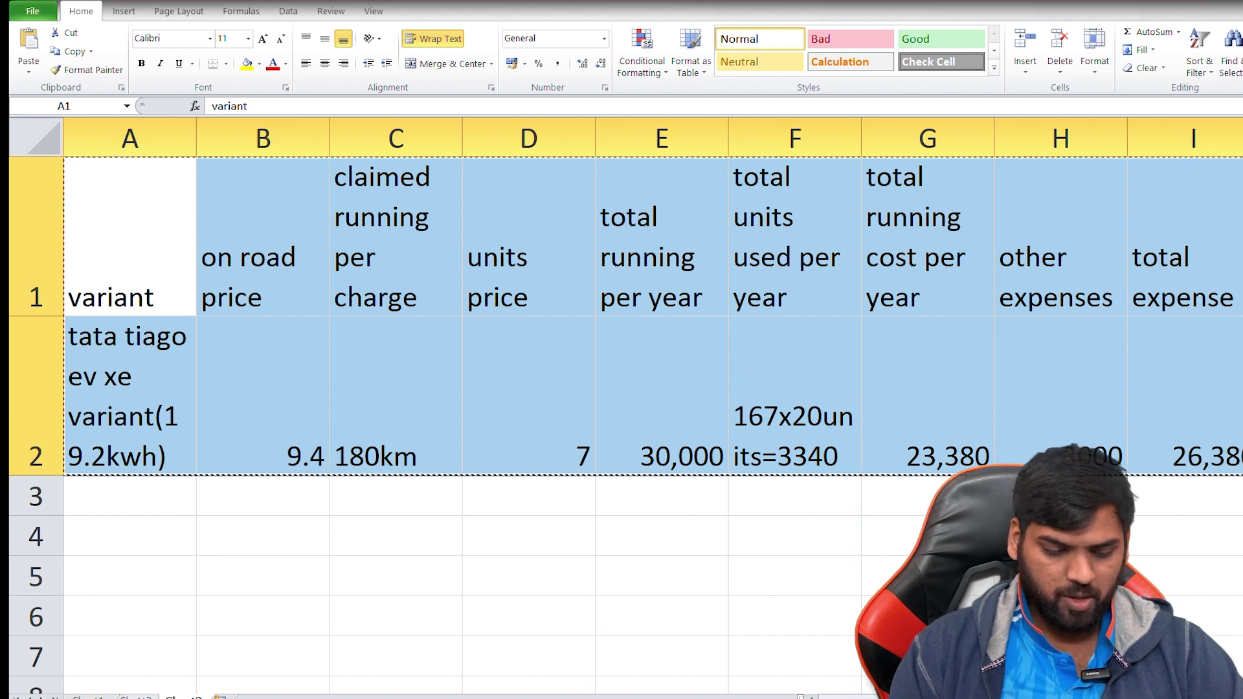
# Paste the copied EV table below the CNG table on Sheet2, starting at cell A4.
pyautogui.click(145, 692)
pyautogui.hotkey('ctrl', 'v')
pyautogui.click(1215, 446)
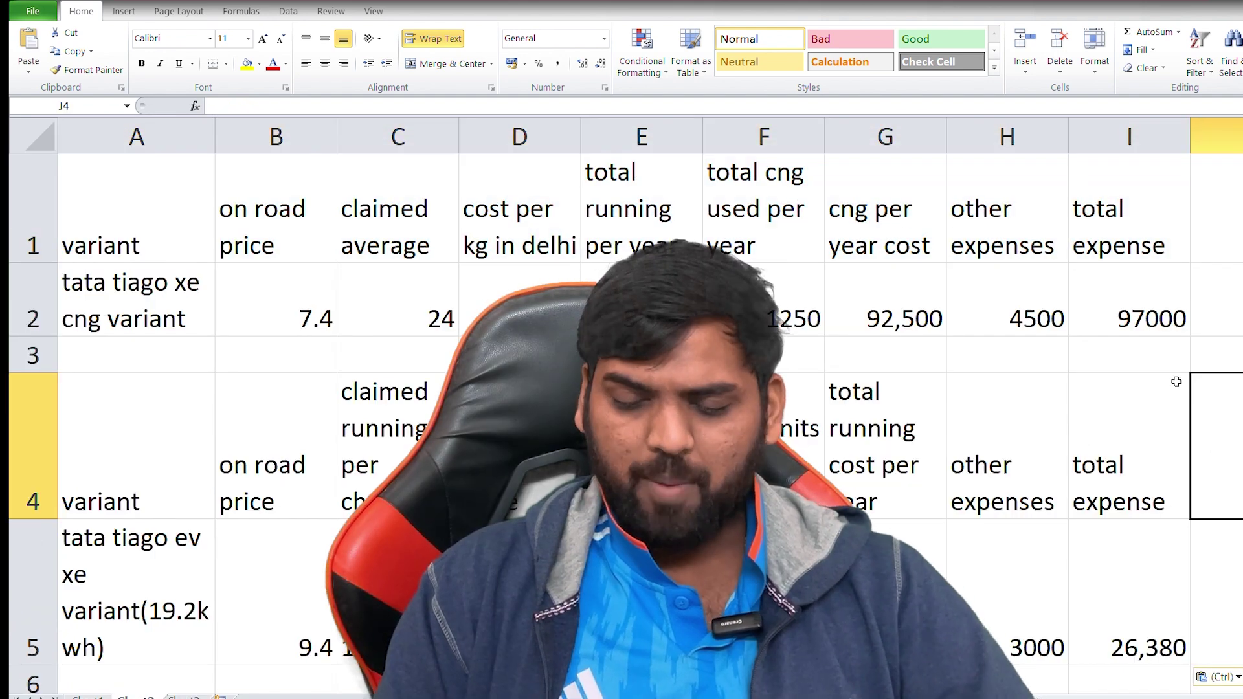
# Compare the total expenses in I2 and I5 and the on road prices of the CNG and EV variants.
pyautogui.click(1129, 304)
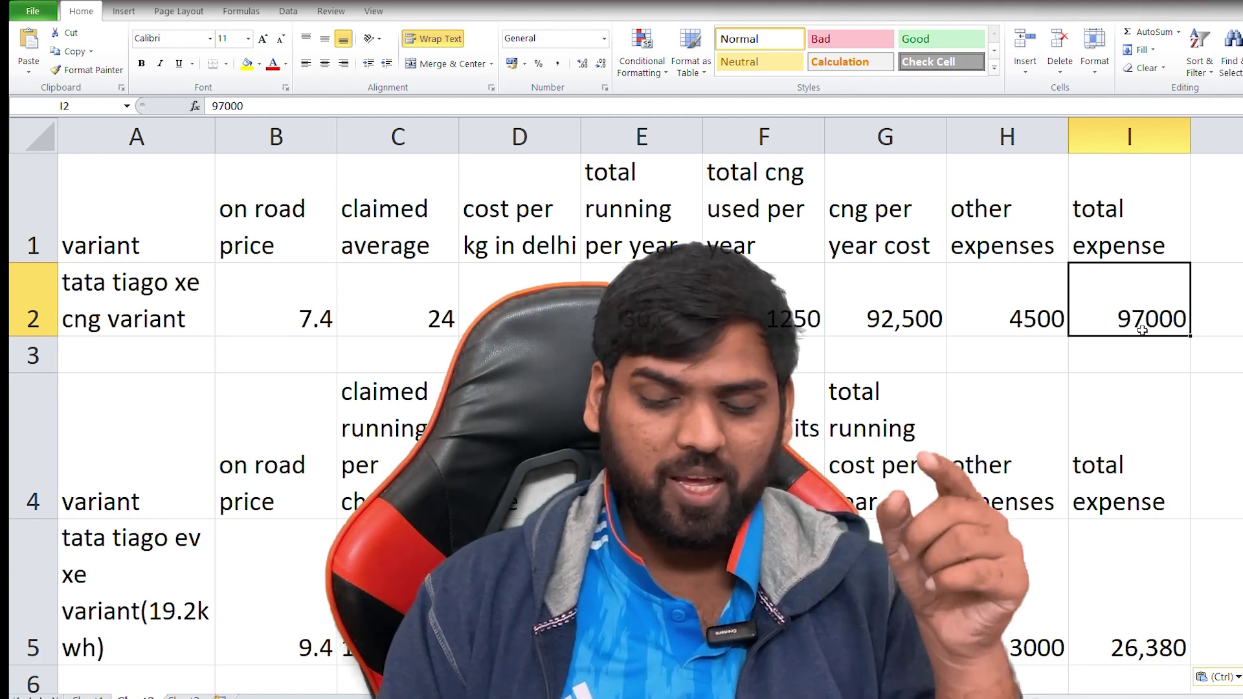
pyautogui.click(1147, 605)
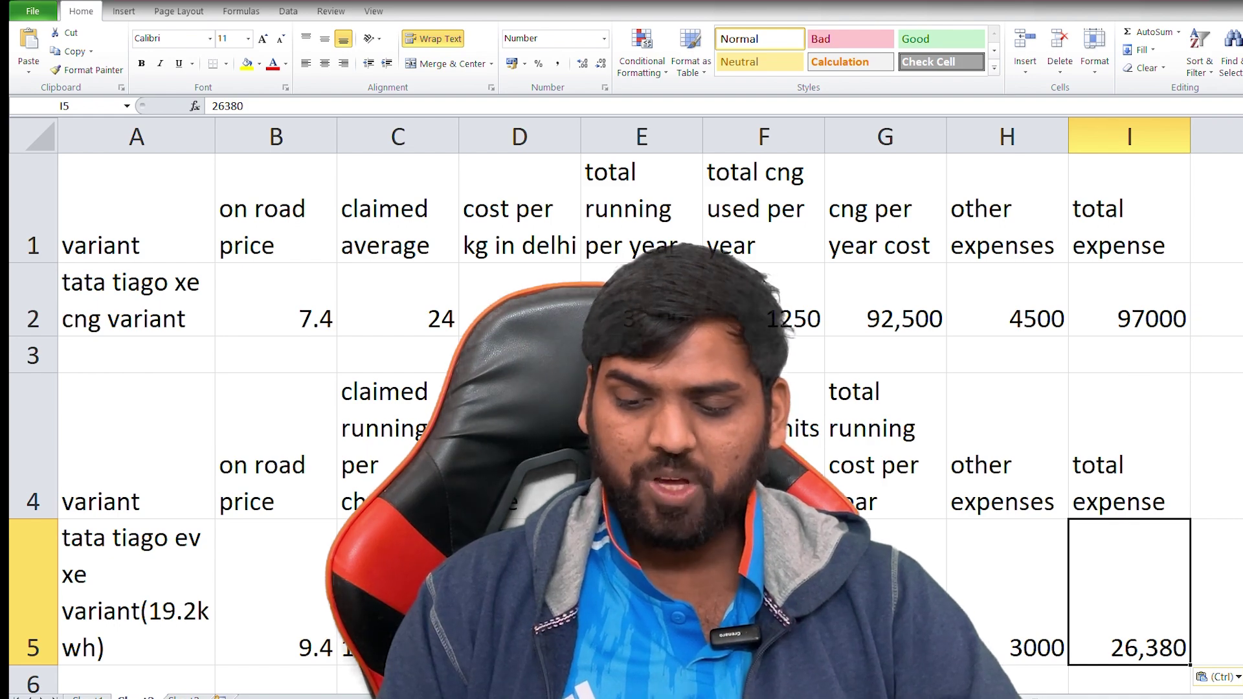
pyautogui.scroll(-1, 622, 388)
pyautogui.scroll(1, 621, 388)
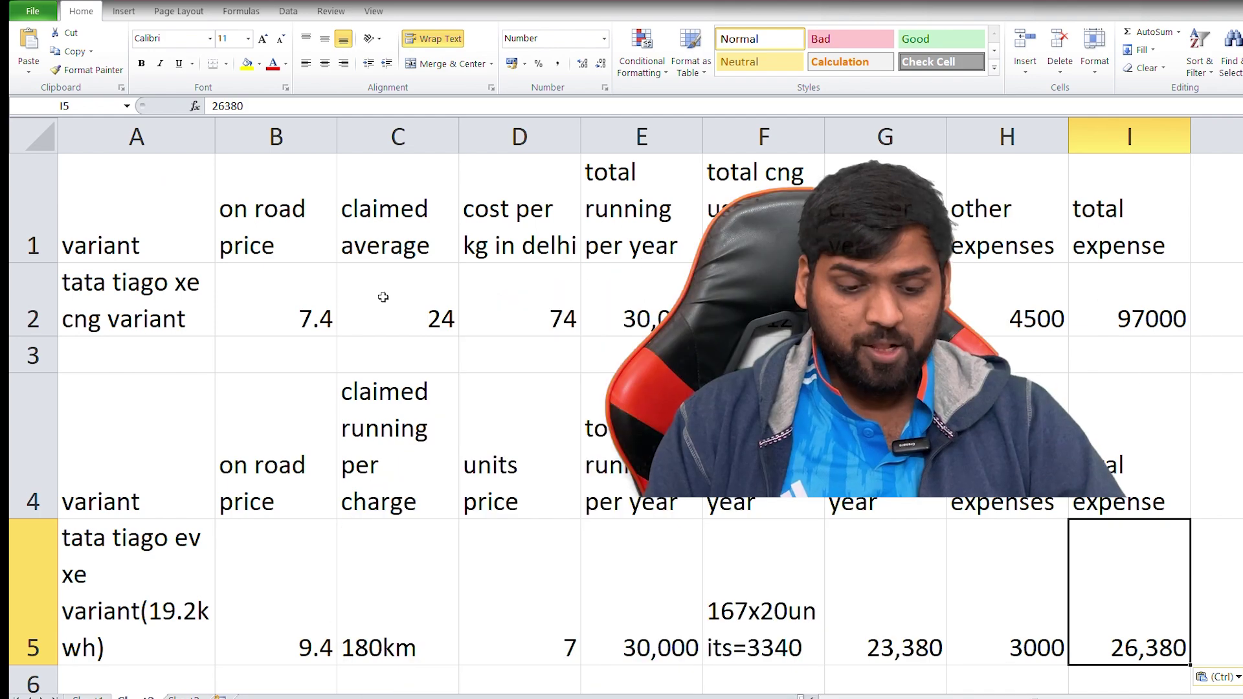
pyautogui.click(307, 310)
pyautogui.click(300, 578)
# Enter 1,90,000 in cell B3, between the CNG and EV on road prices, as the price difference.
pyautogui.moveTo(294, 377); pyautogui.dragTo(296, 369)
pyautogui.click(296, 369)
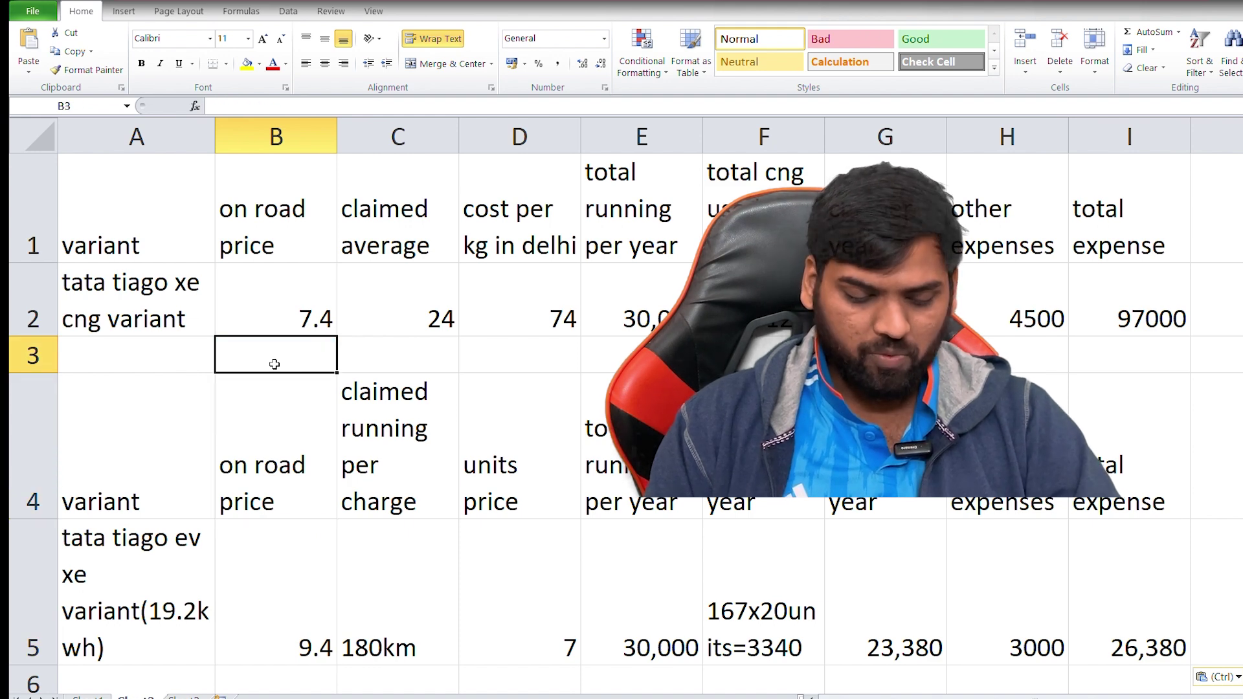
pyautogui.write('1')
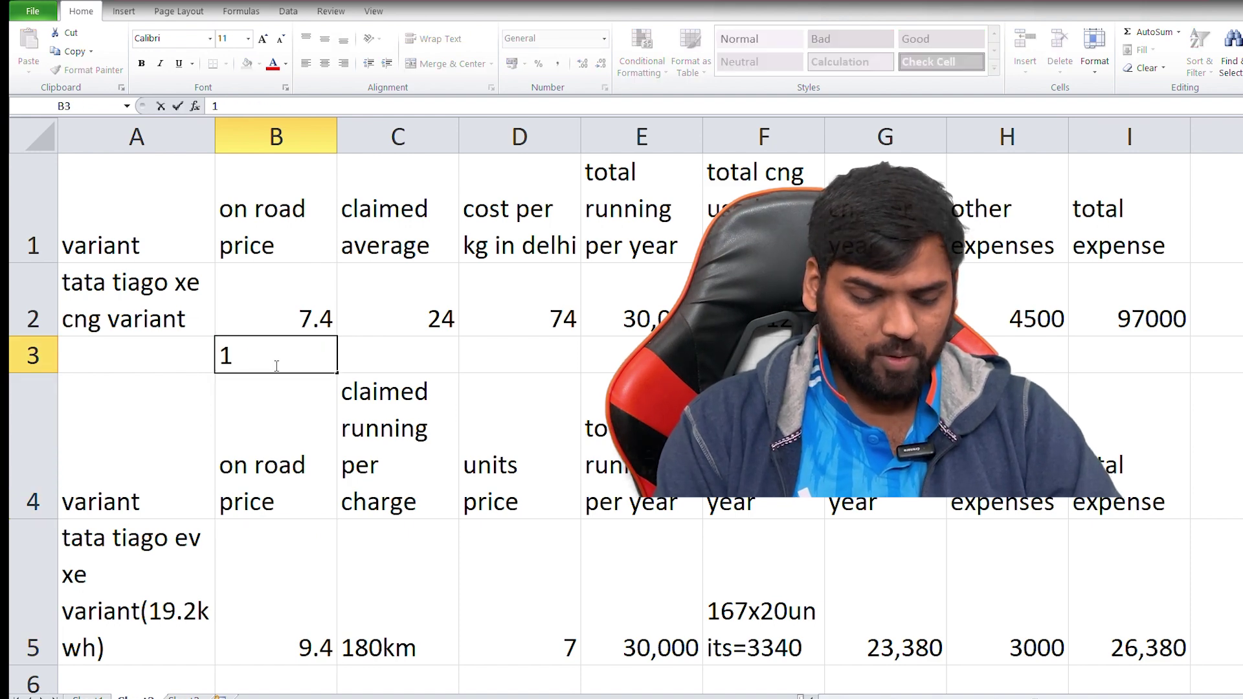
pyautogui.write('90000')
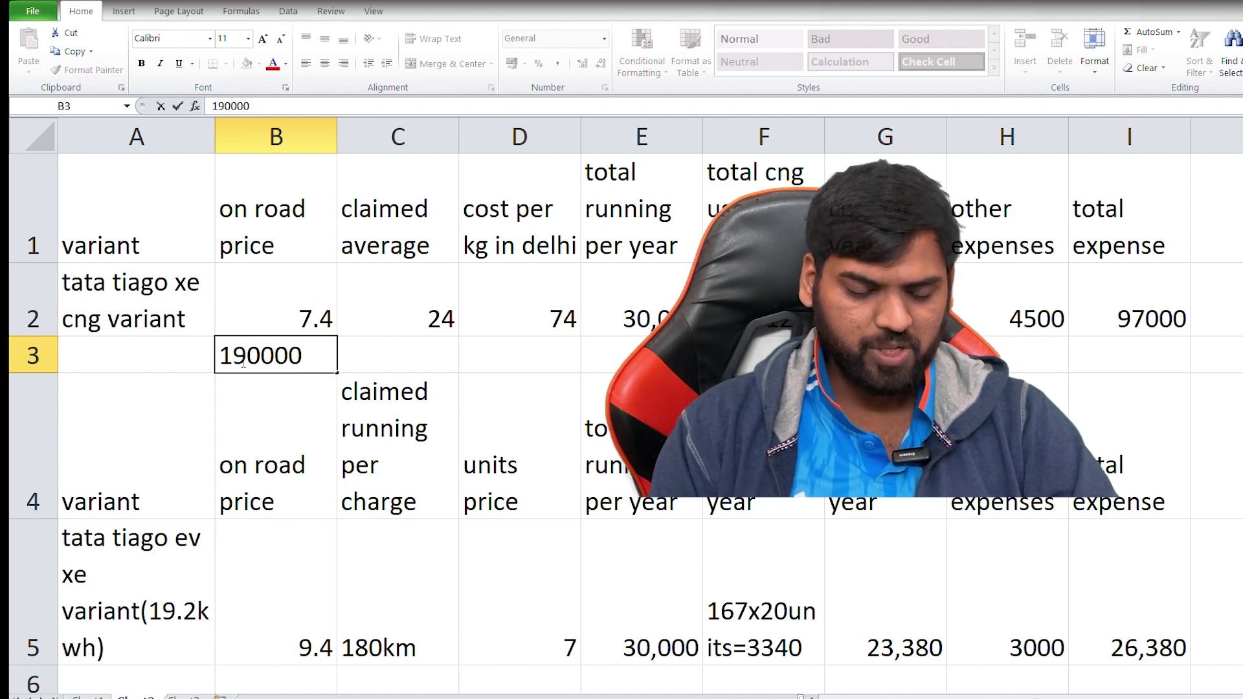
pyautogui.press('Left')
pyautogui.press('Left')
pyautogui.press('Left')
pyautogui.press('Left')
pyautogui.press('Left')
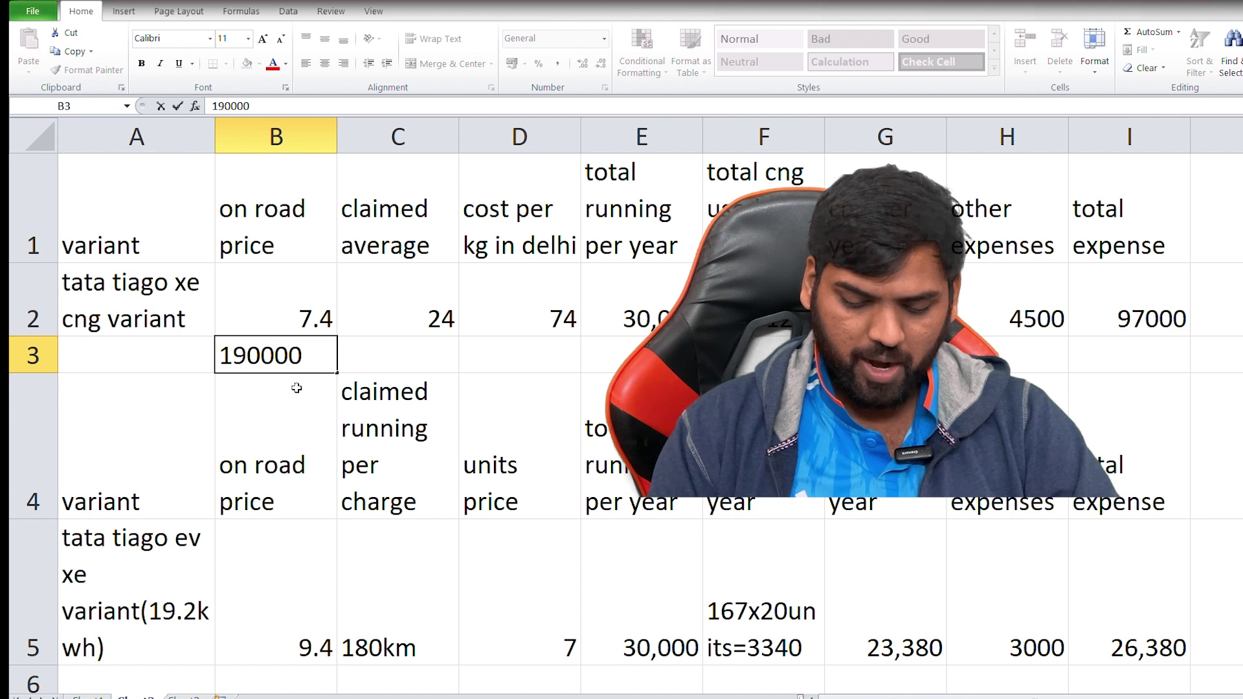
pyautogui.write(',')
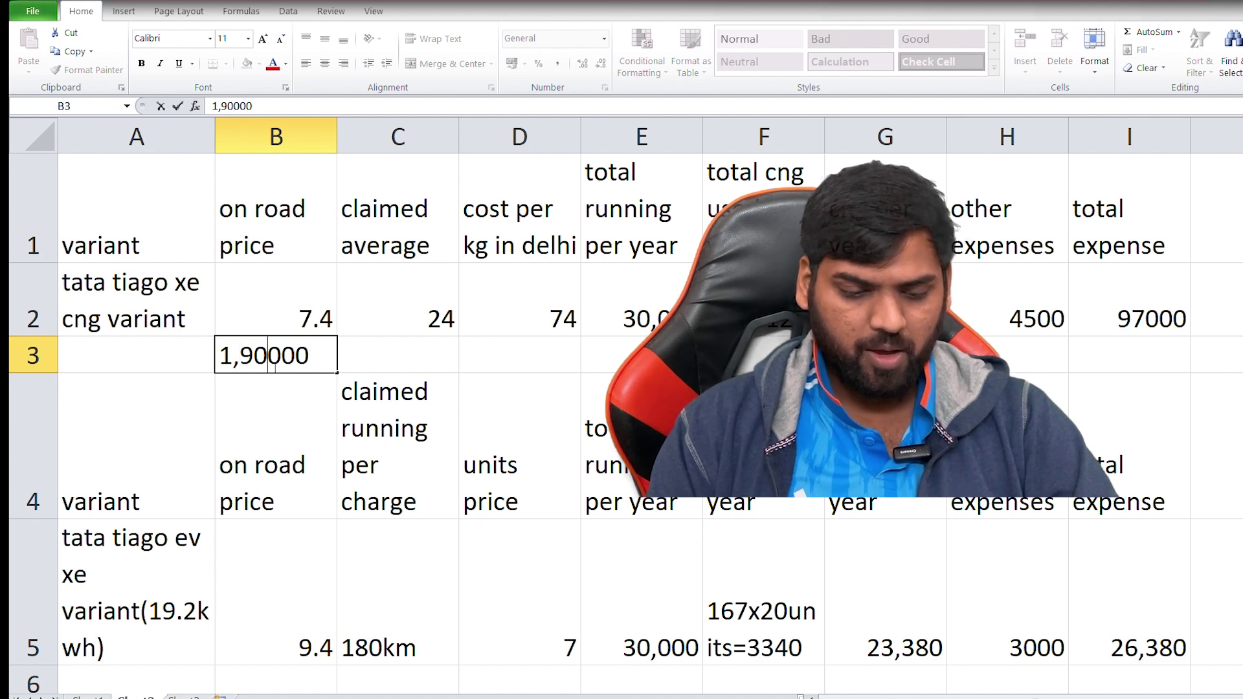
pyautogui.click(275, 368)
pyautogui.write(',')
pyautogui.click(381, 367)
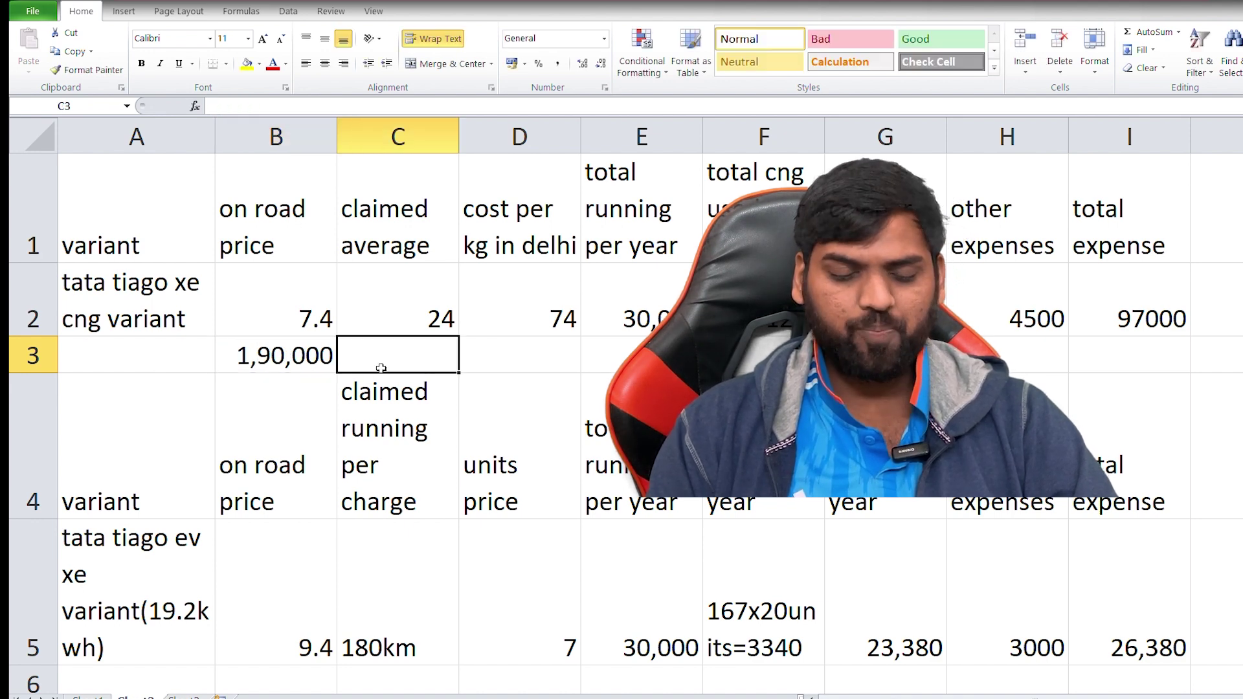
# Enter 2.5years in cell D3, in the row between the CNG and EV tables.
pyautogui.click(1165, 656)
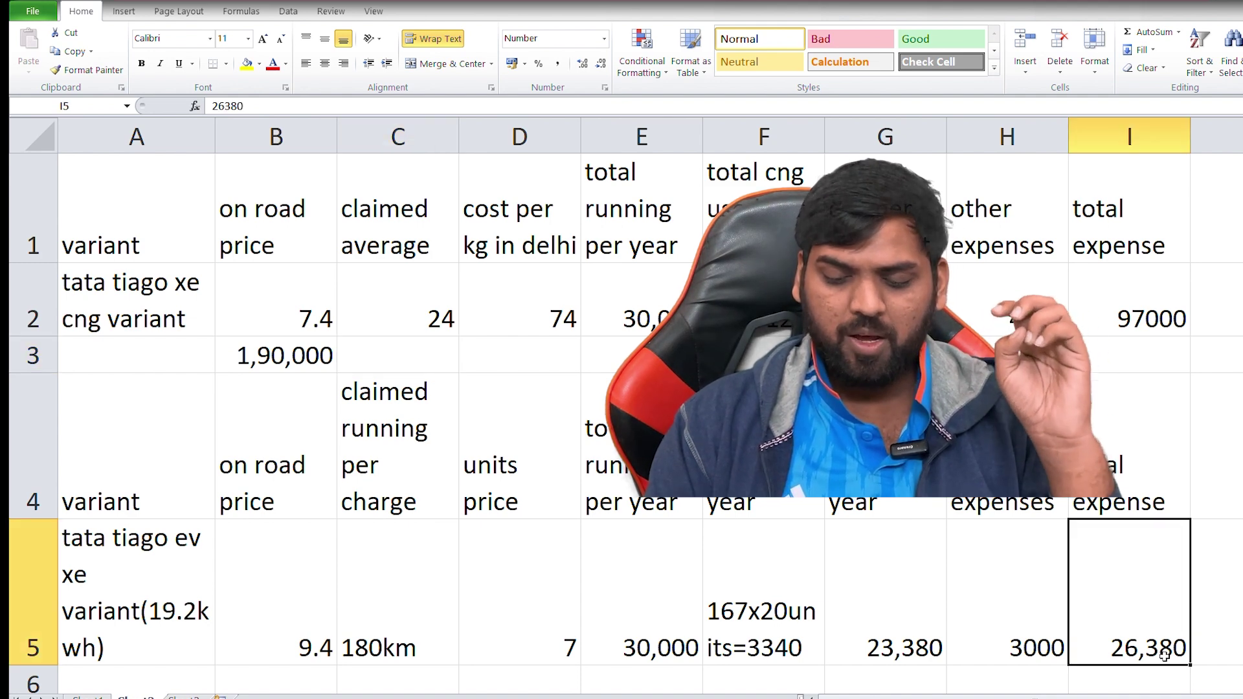
pyautogui.click(507, 361)
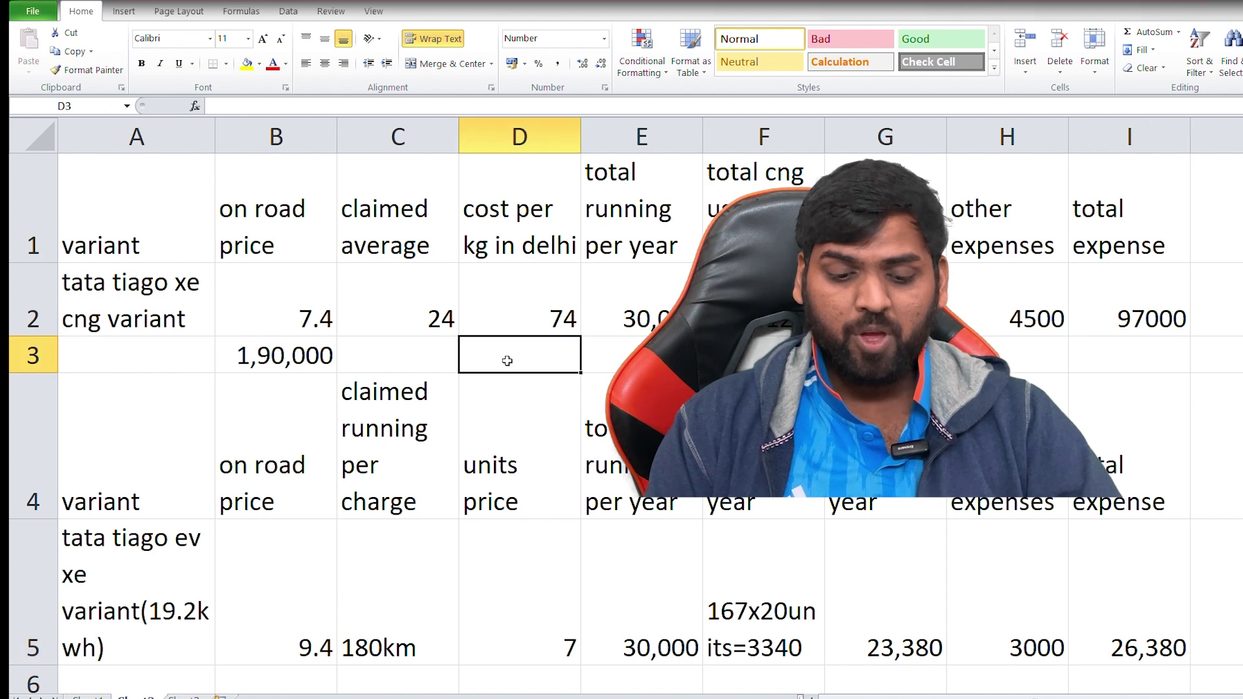
pyautogui.write('2.5')
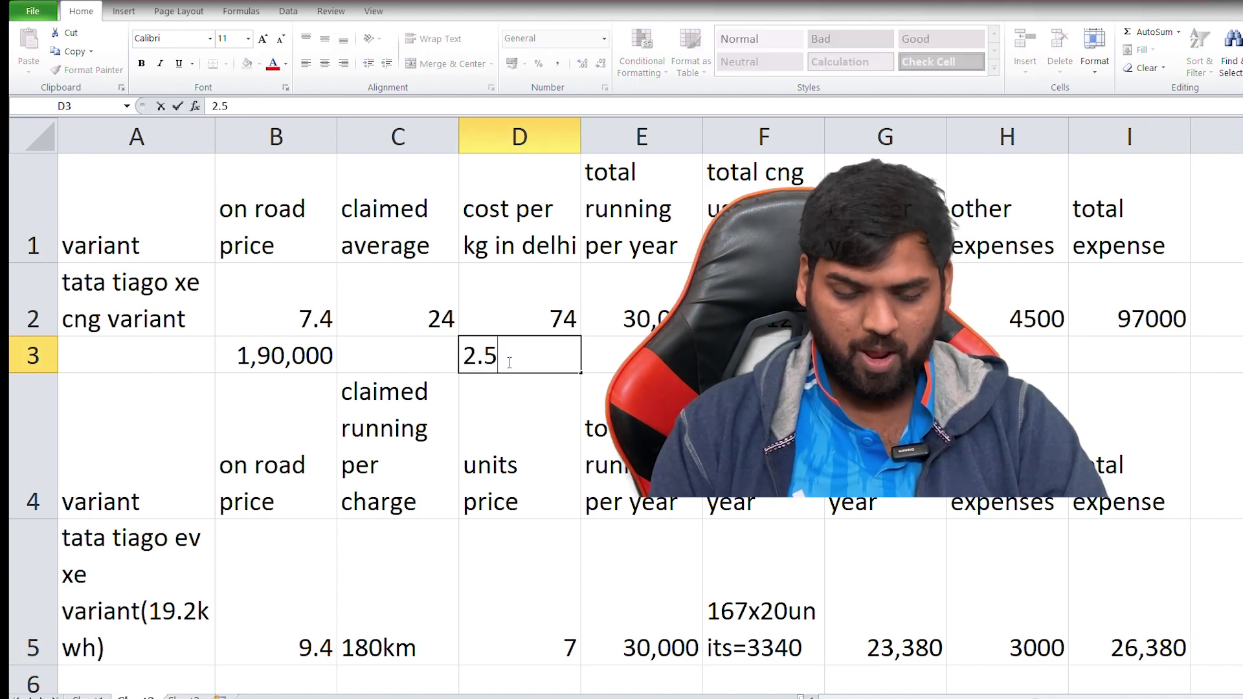
pyautogui.write('year')
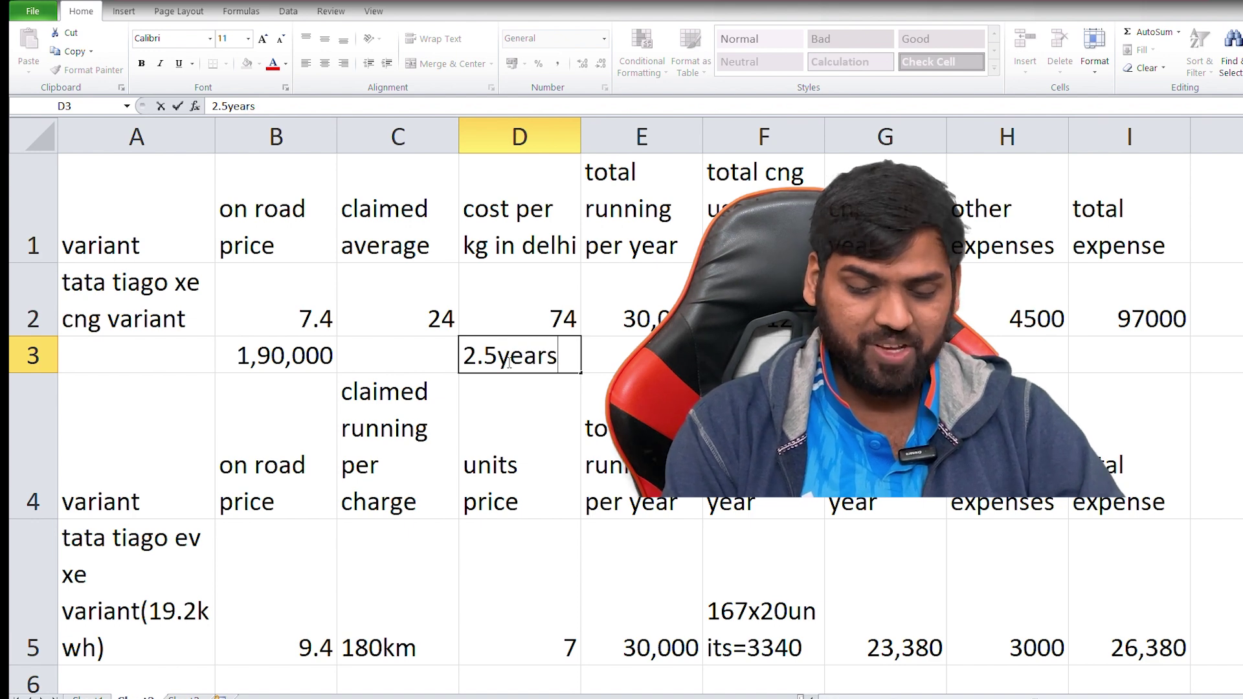
pyautogui.write('s')
pyautogui.press('Tab')
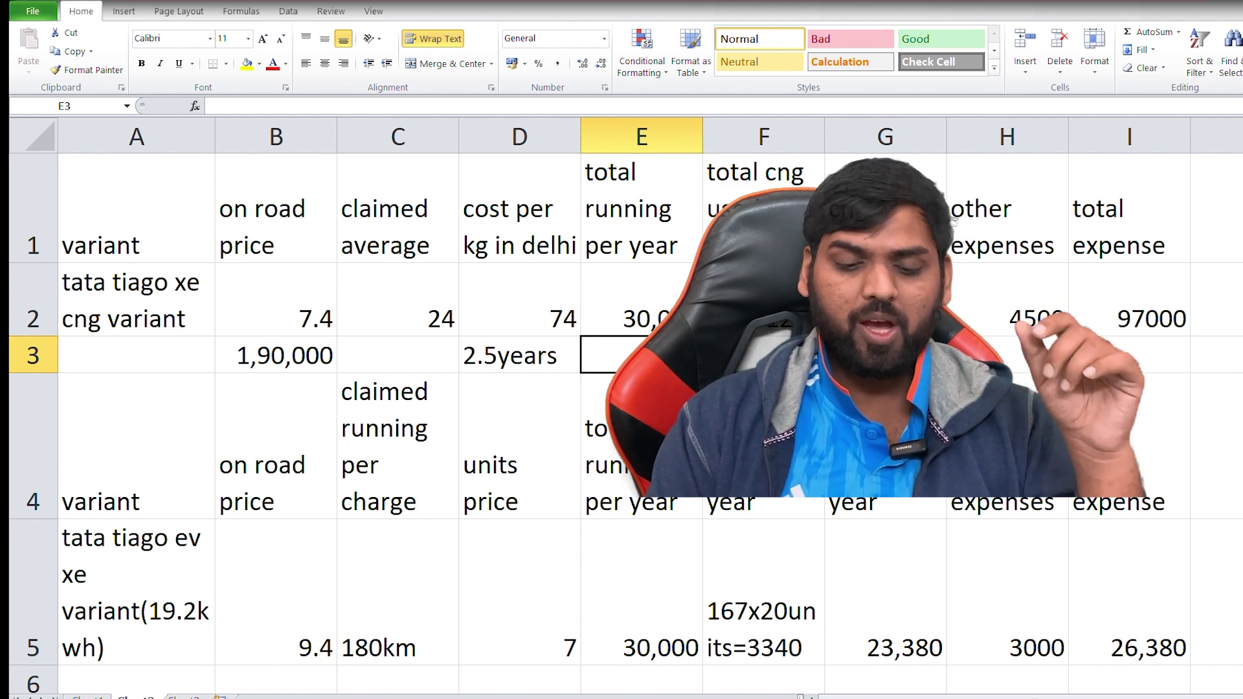
pyautogui.click(688, 648)
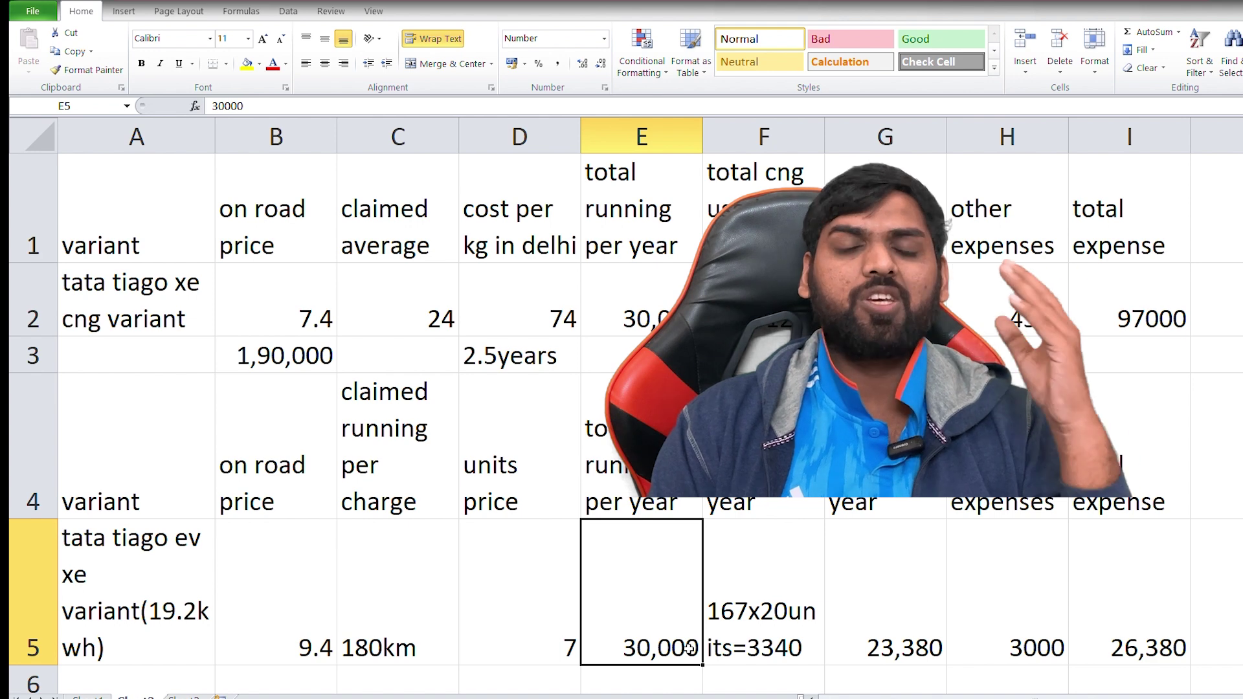
pyautogui.click(1161, 324)
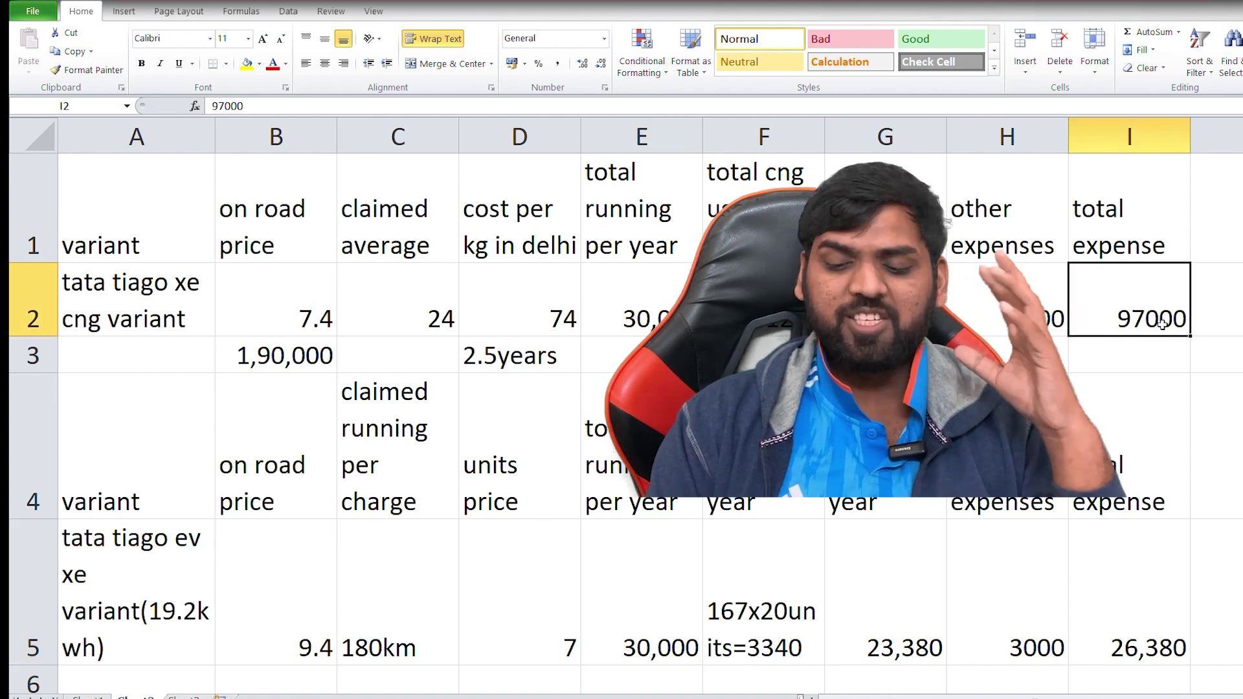